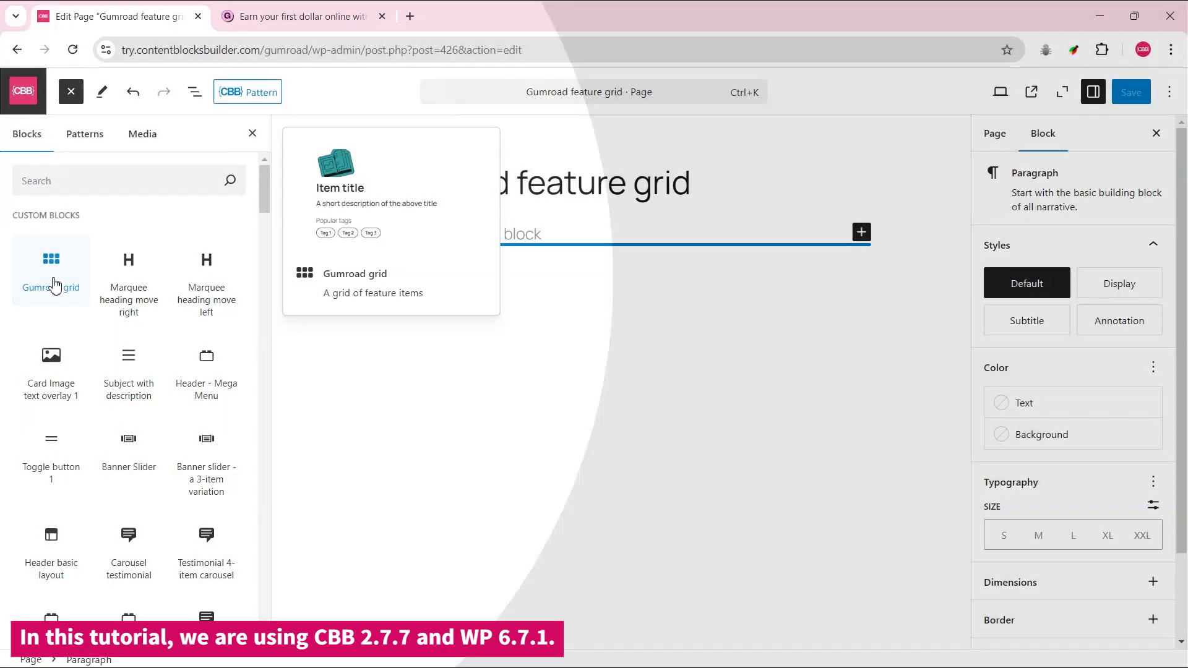
Step: Insert the Gumroad grid custom block into the page and close the block library
left_click(54, 284)
left_click(54, 285)
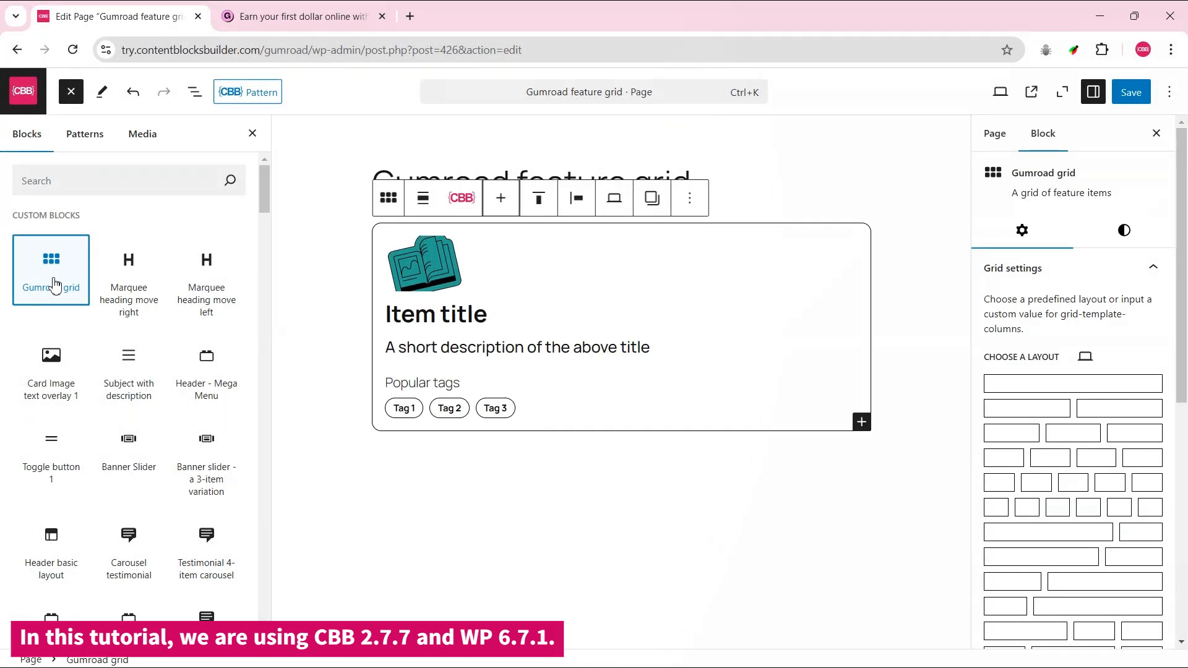
left_click(252, 134)
Step: Set the feature item's background to the custom Dark green colour #23A094
left_click(586, 254)
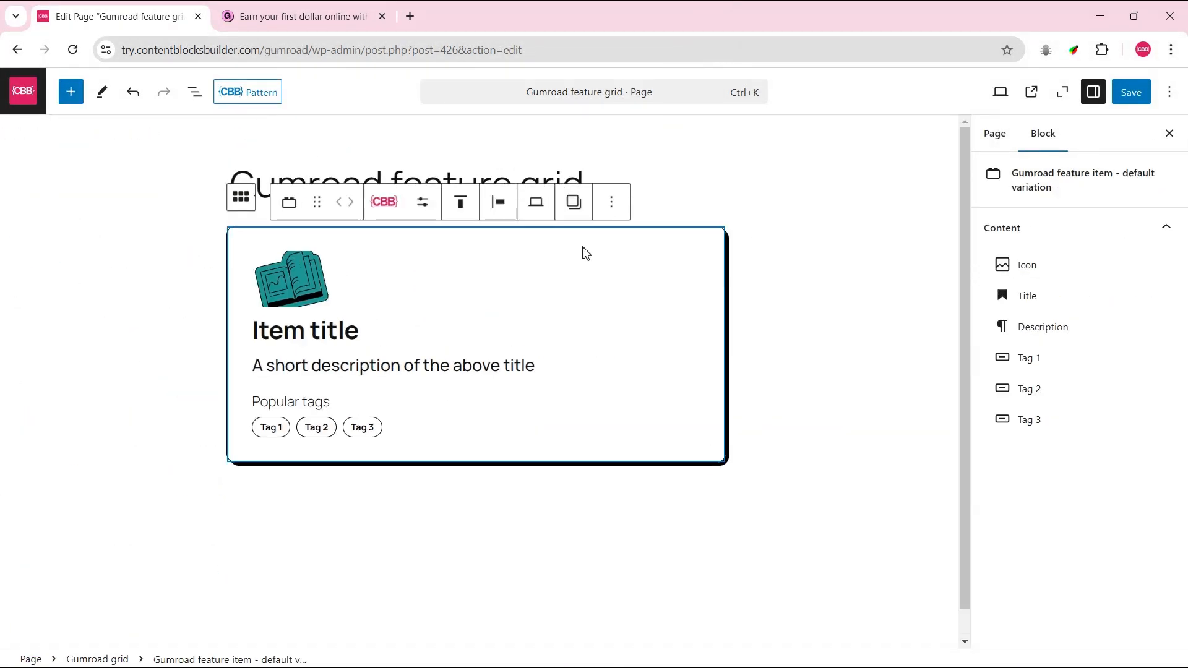
left_click(427, 207)
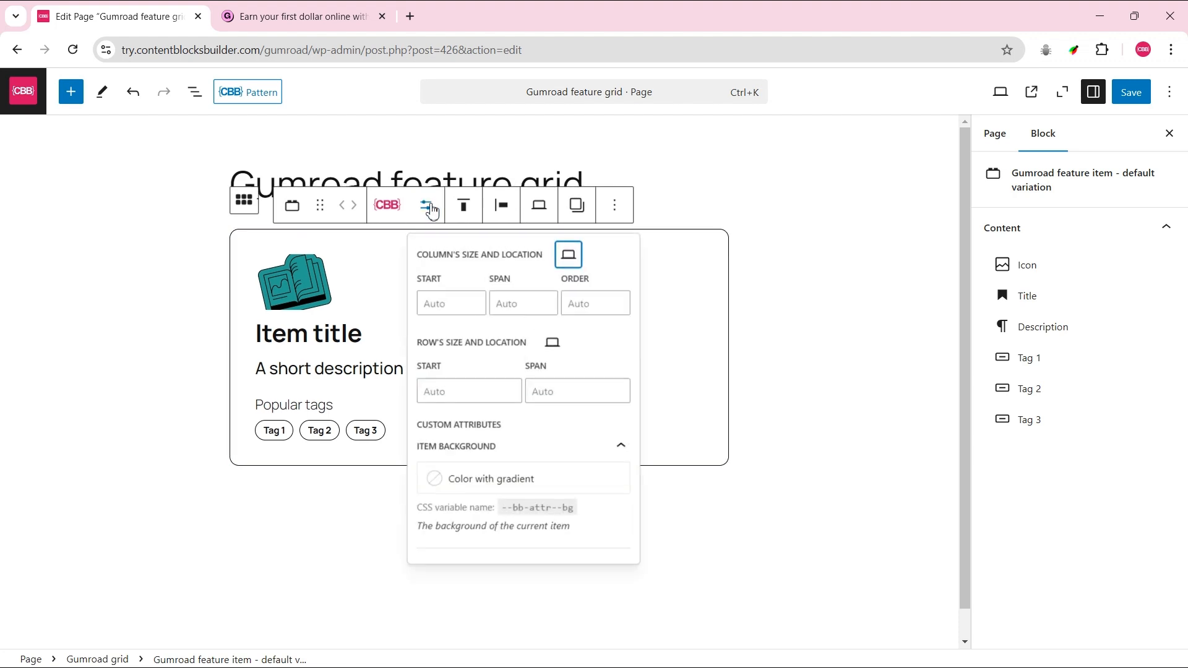
left_click(492, 479)
left_click(214, 474)
left_click(192, 471)
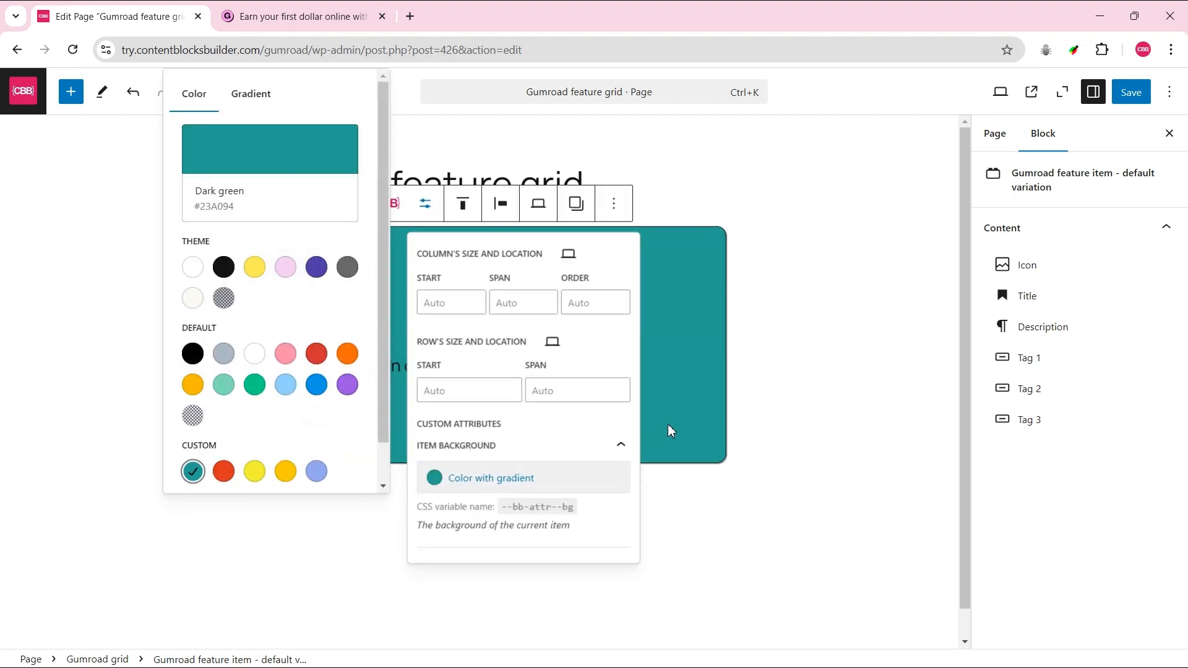
left_click(811, 443)
Step: Replace the feature item's icon with the yellow 3D character illustration from the media library
left_click(302, 288)
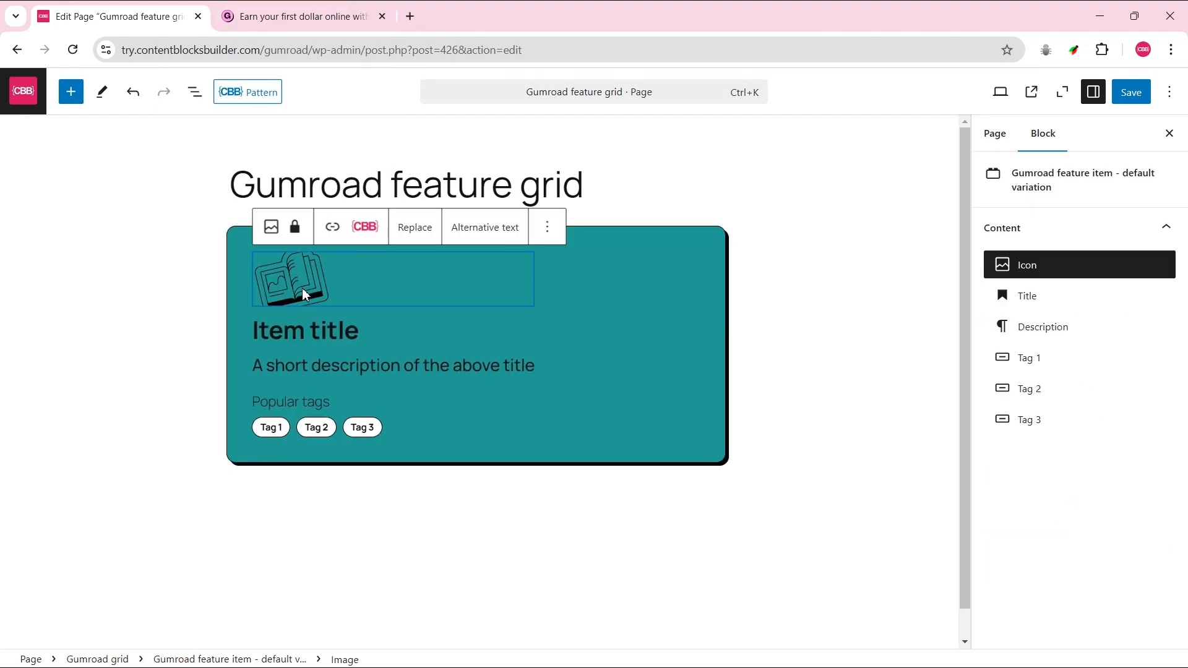
left_click(418, 229)
left_click(473, 278)
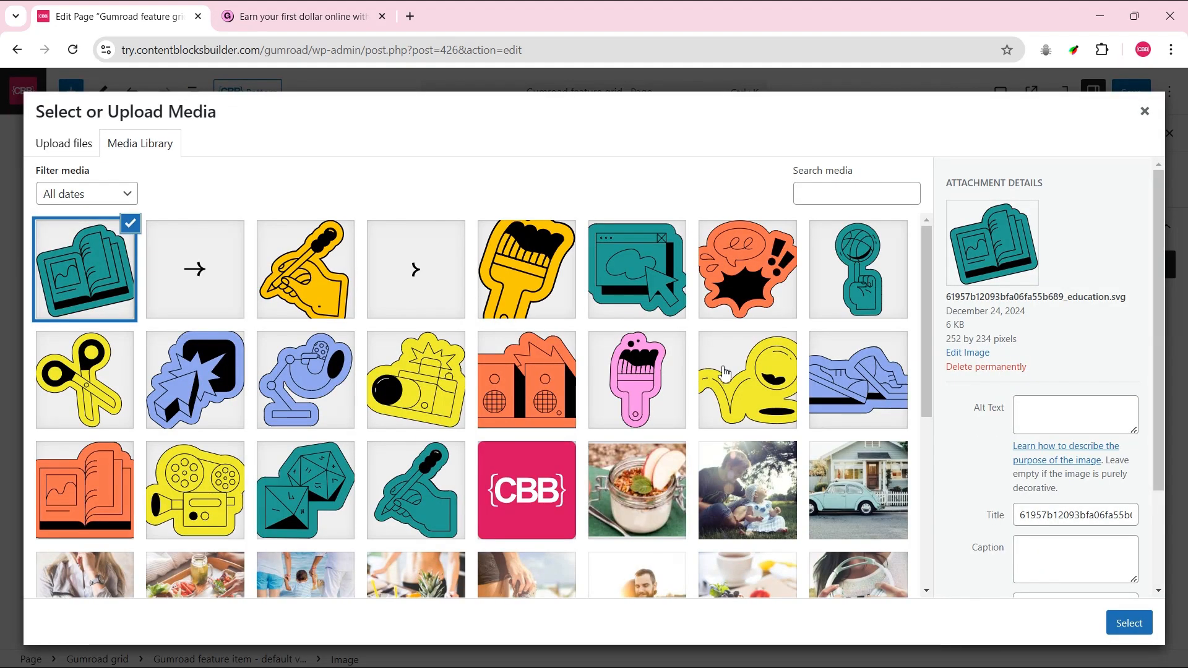
left_click(725, 374)
left_click(1129, 623)
Step: Set the feature item's title to "3D", following the first card on the Gumroad page
left_click(297, 16)
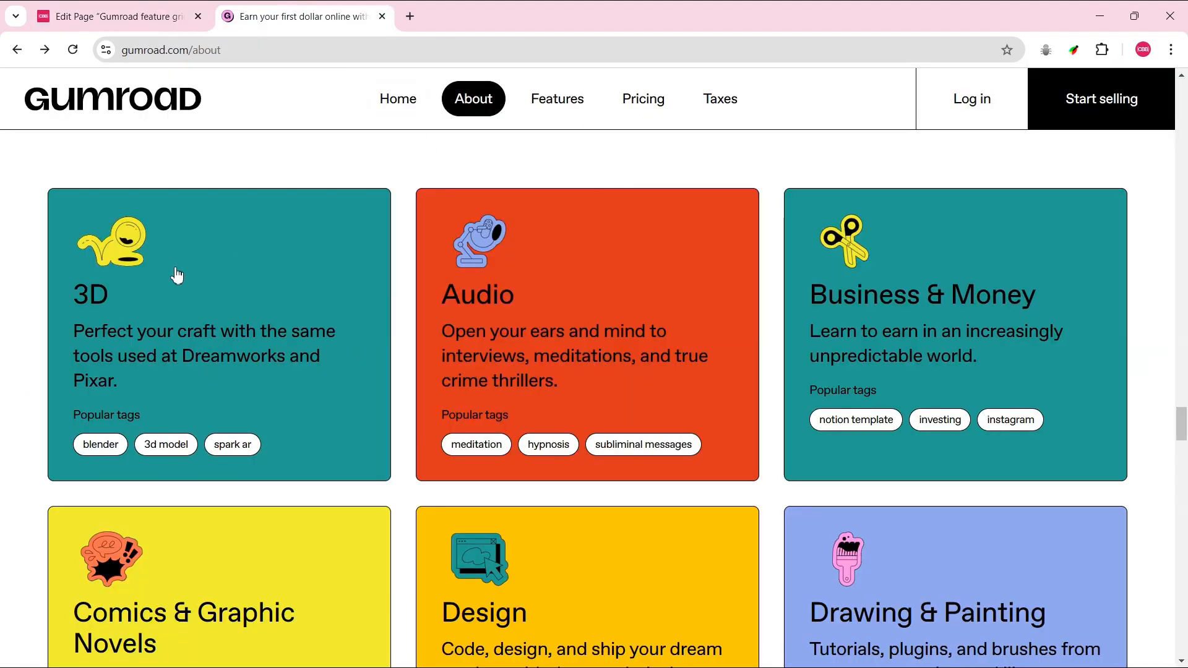
left_click(118, 16)
triple_click(318, 330)
type("3D")
Step: Set the item's description to "Perfect your craft with the same tools used at Dreamworks and Pixar.", copied from the Gumroad page's 3D card
left_click(297, 16)
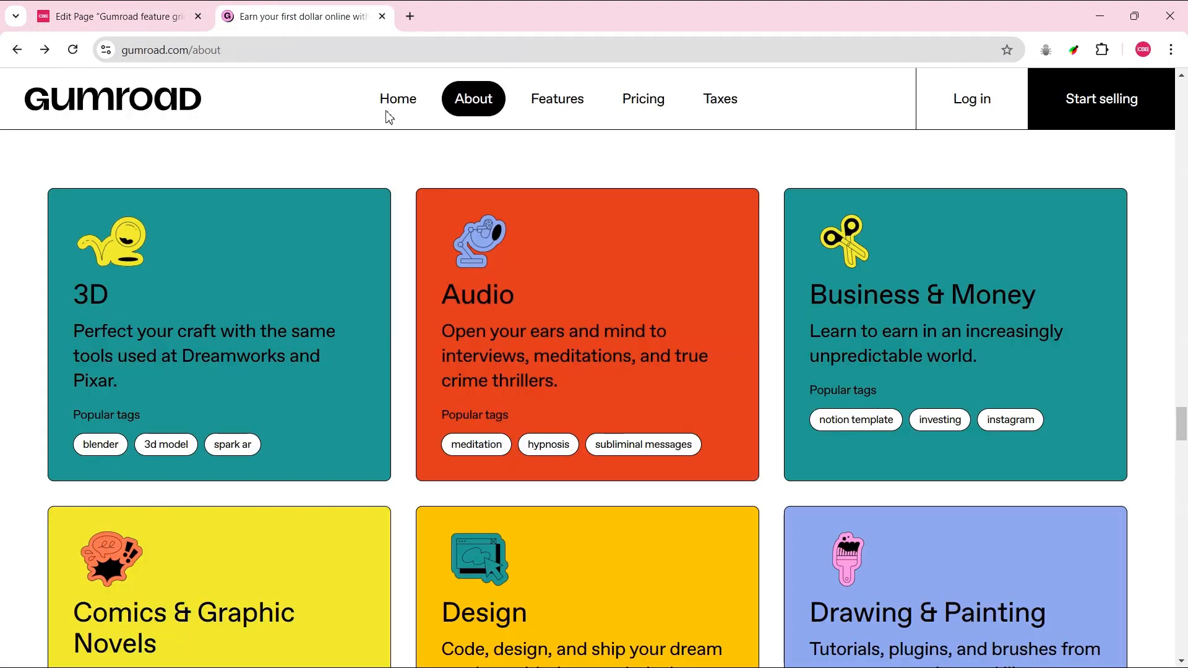
left_click(1074, 50)
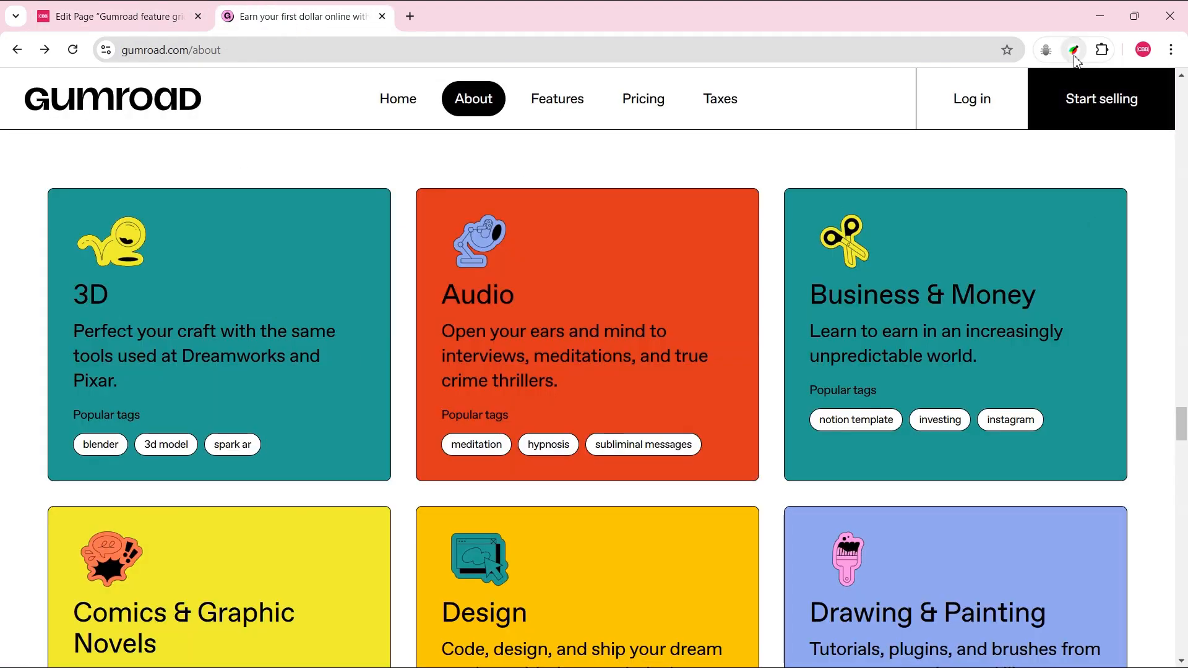
triple_click(182, 344)
key("ctrl+c")
left_click(119, 17)
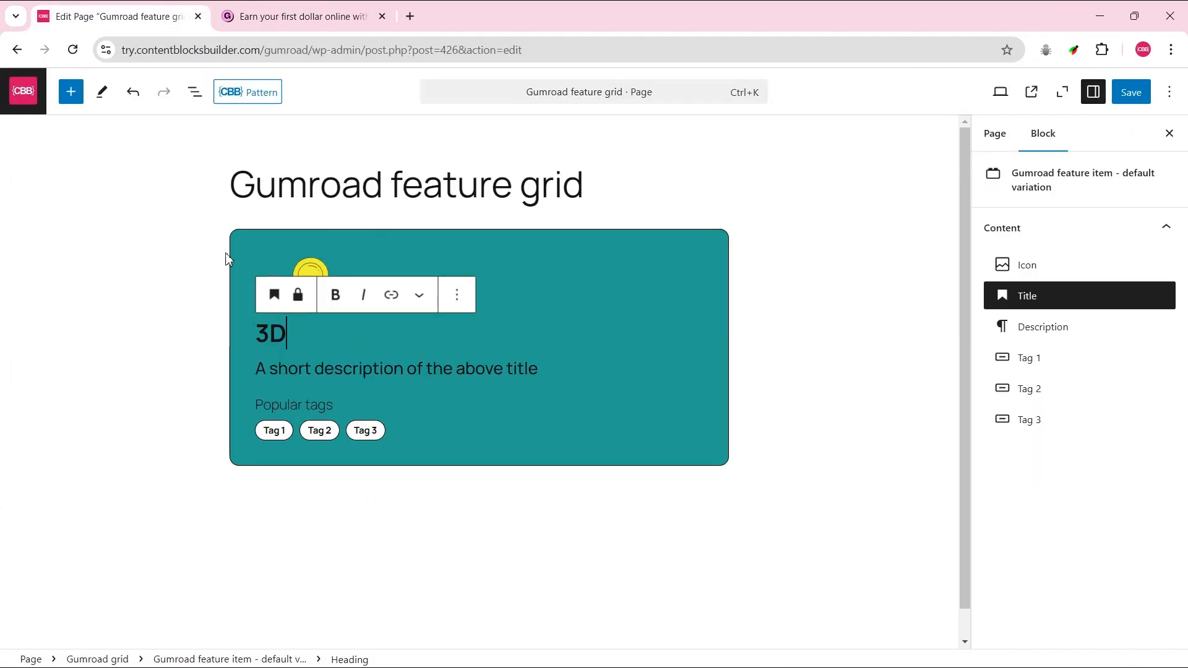
triple_click(302, 361)
key("ctrl+v")
Step: Rename the 3D item's first tag "blender" as on the Gumroad page and link it to "#blender"
left_click(297, 16)
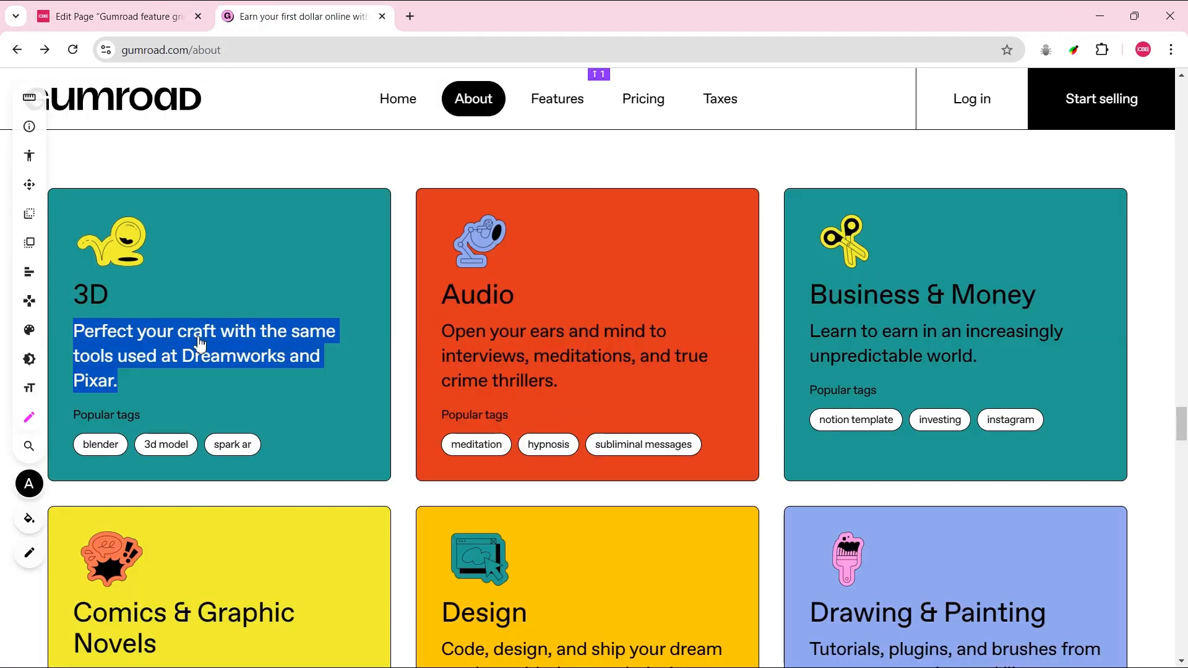
left_click(102, 445)
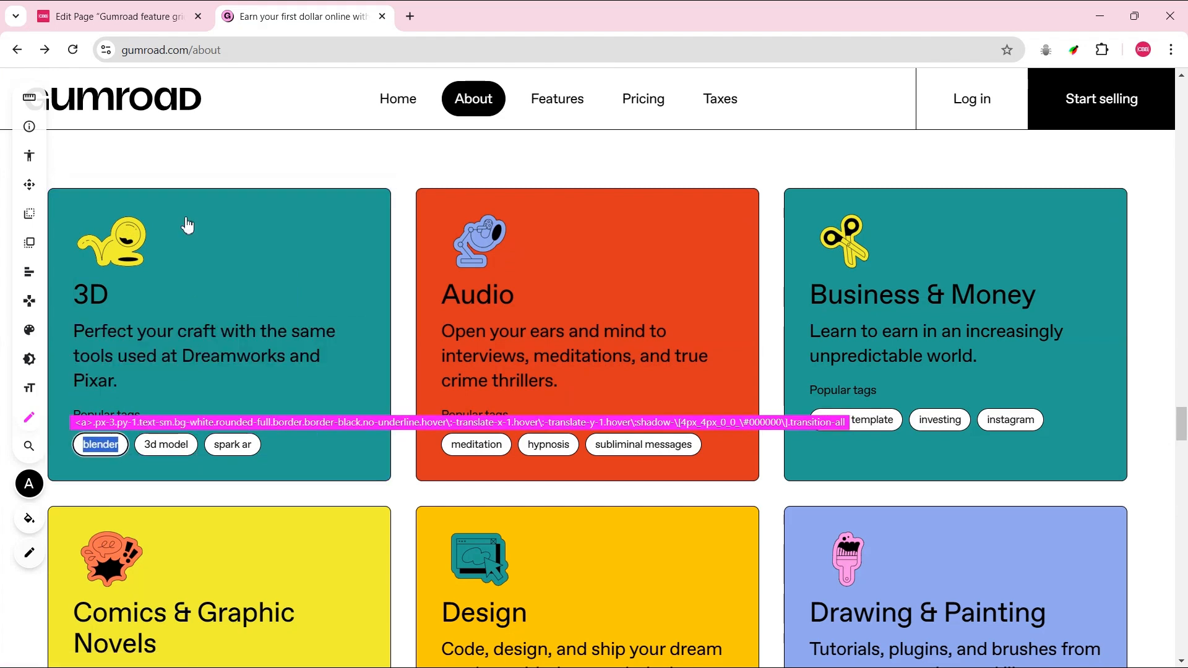
left_click(119, 16)
triple_click(274, 431)
type("blender")
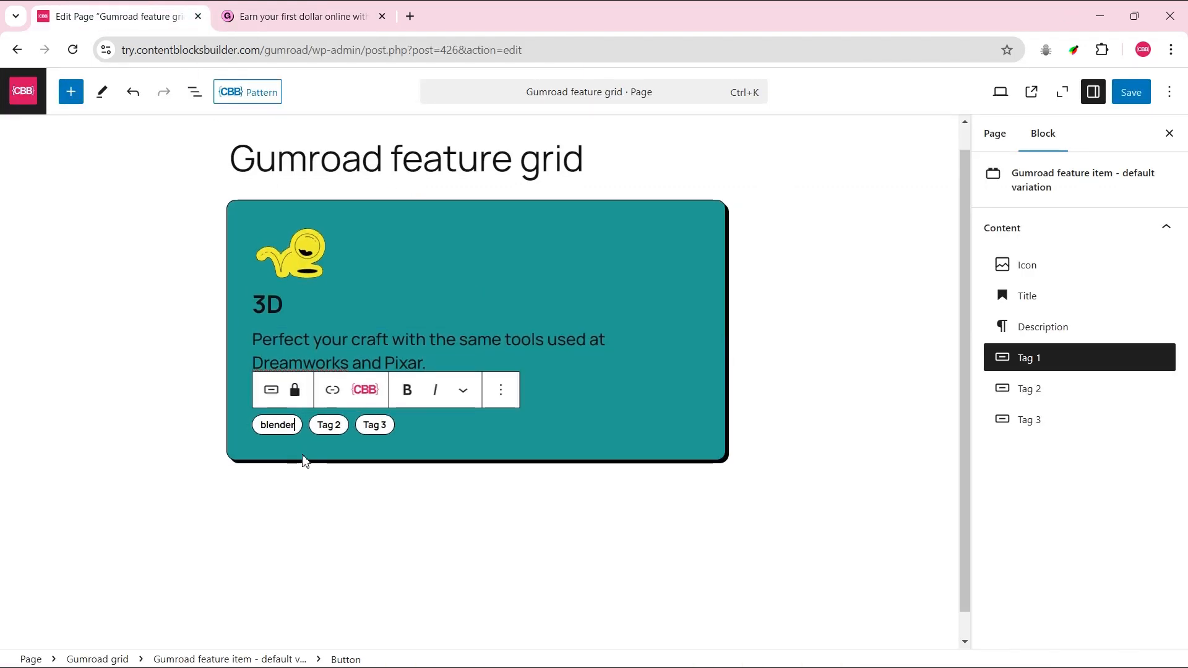
left_click(335, 393)
type("#")
type("blender")
key("Return")
Step: Rename the 3D item's second and third tags "3d model" and "spark ar", copied from the Gumroad page
left_click(296, 17)
triple_click(174, 446)
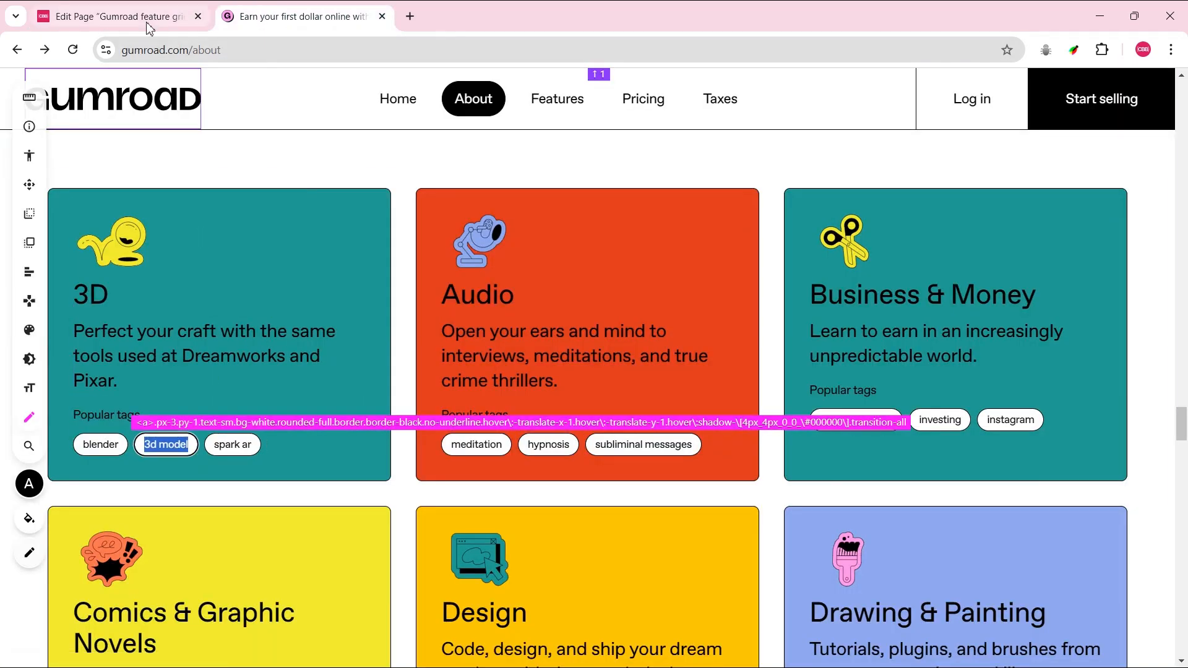
left_click(148, 24)
left_click(329, 427)
left_click(295, 17)
triple_click(237, 444)
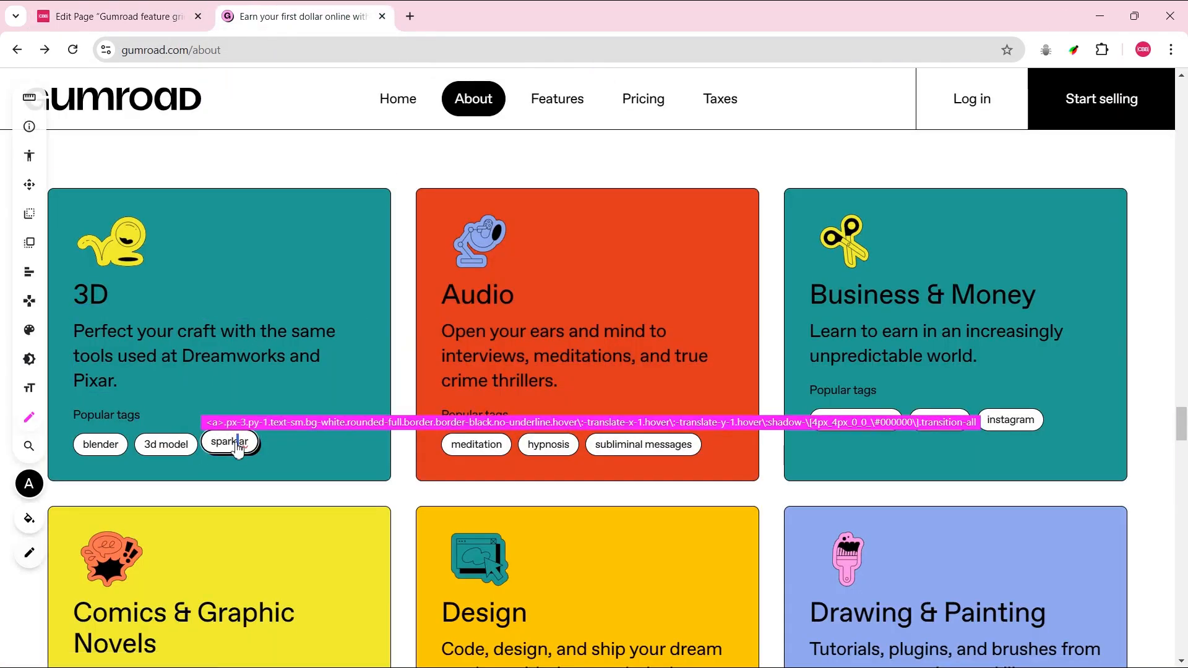
left_click(147, 19)
left_click(395, 426)
Step: Add a second feature item with the default variation to the Gumroad grid
left_click(605, 431)
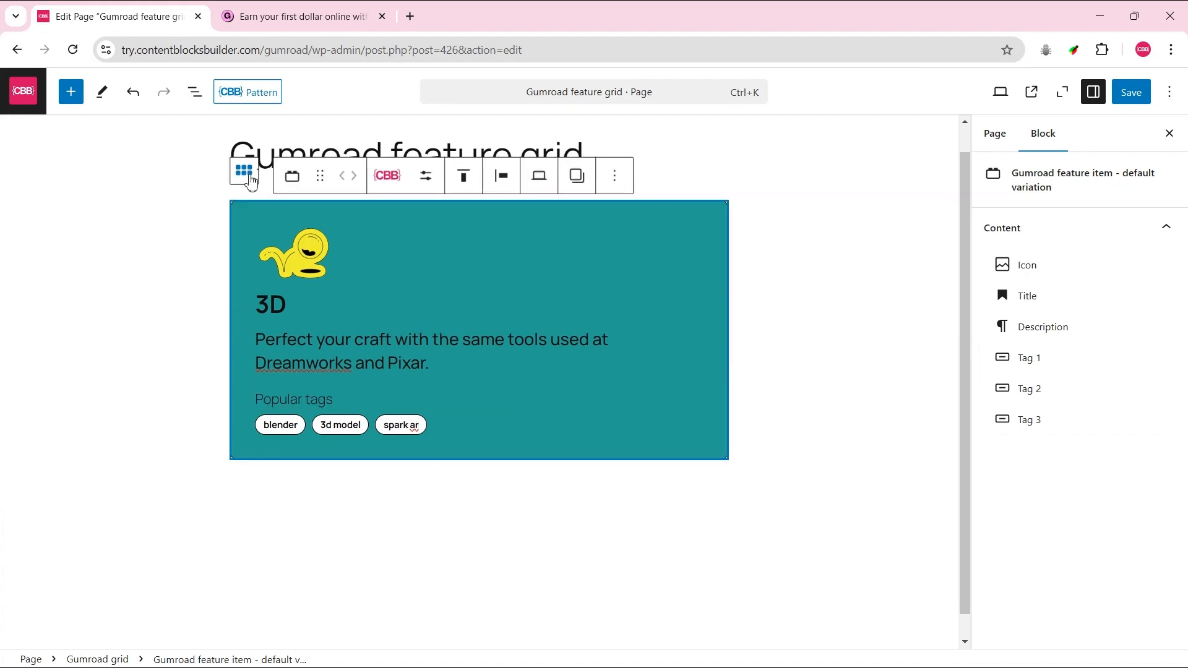
left_click(246, 178)
left_click(359, 178)
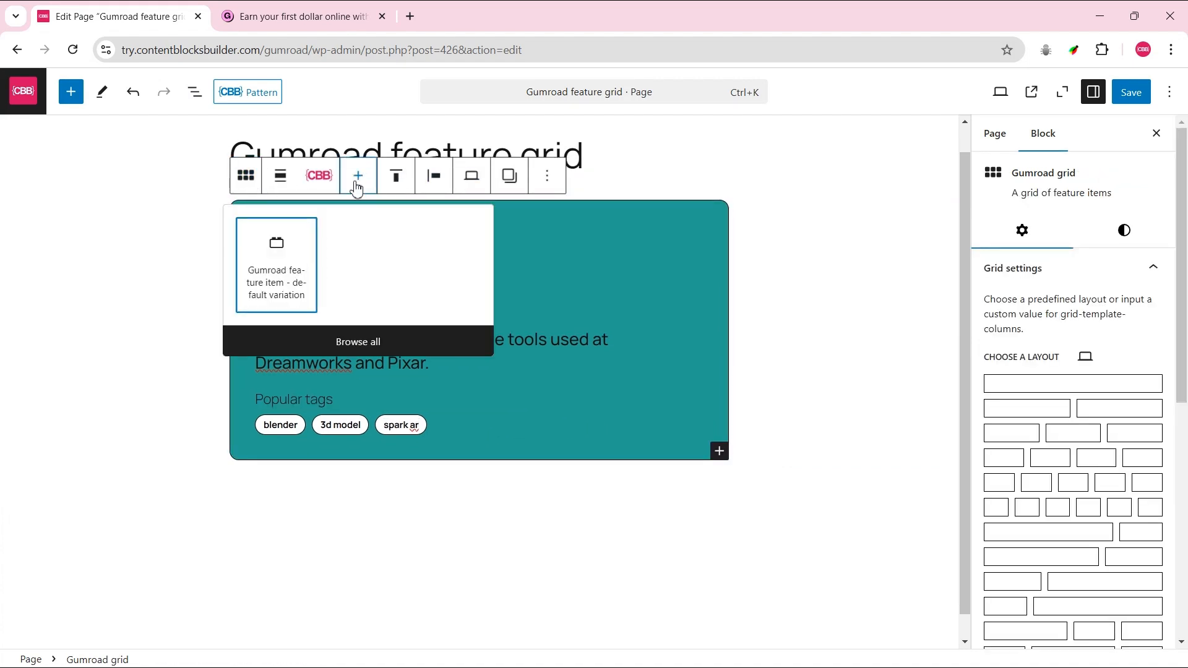
left_click(291, 252)
Step: Give the Gumroad grid a layout of three equal columns and wide alignment
left_click(243, 369)
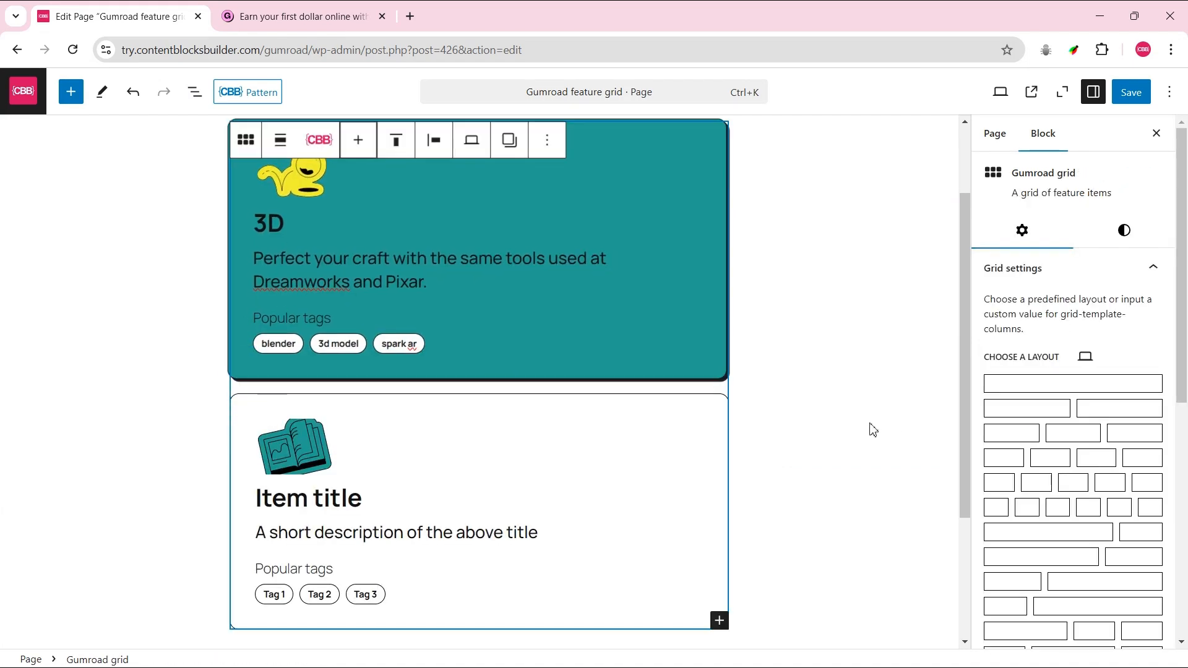
left_click(1090, 441)
left_click(281, 204)
left_click(300, 292)
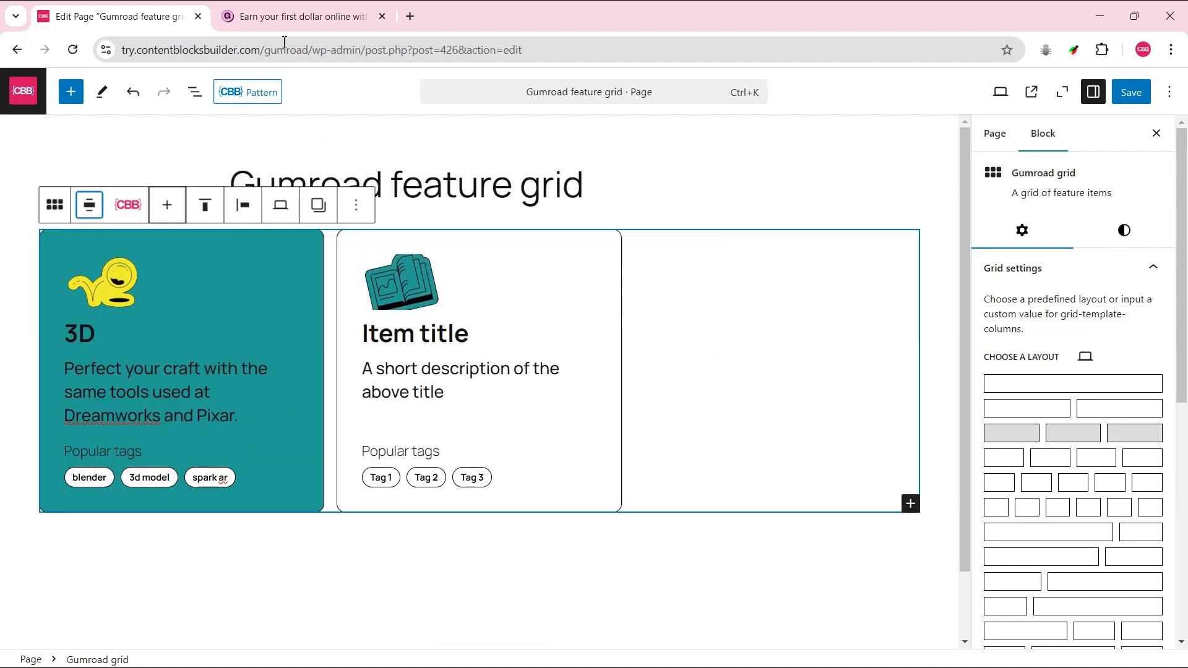
Step: Replace the second item's icon with the blue desk lamp illustration and set its title to "Audio"
left_click(420, 274)
left_click(520, 231)
left_click(554, 276)
left_click(1129, 623)
triple_click(425, 332)
type("Audio")
Step: Set the second item's description to "Open your ears and mind to interviews, meditations, and true crime thrillers.", copied from the Gumroad page's Audio card
left_click(356, 17)
triple_click(519, 354)
key("ctrl+c")
left_click(149, 17)
triple_click(447, 392)
key("ctrl+v")
Step: Set the Audio item's background to the custom Light red colour
left_click(644, 395)
left_click(366, 218)
left_click(355, 216)
left_click(532, 159)
left_click(597, 432)
scroll(395, 372, "down", 2)
left_click(330, 381)
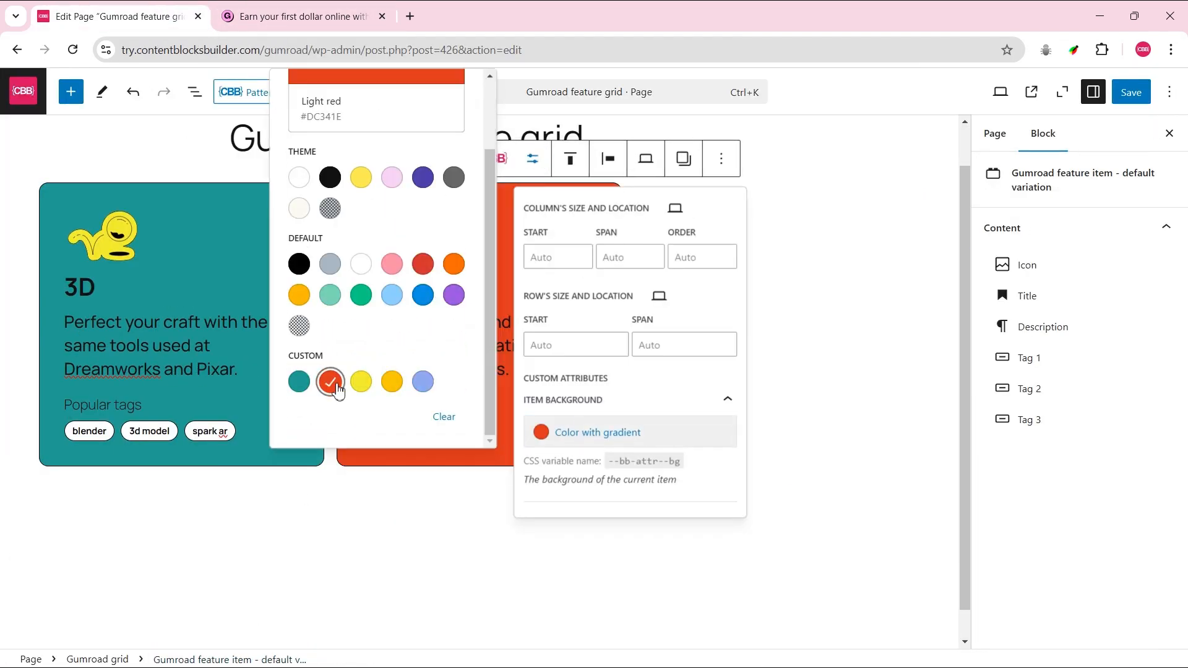
left_click(750, 398)
Step: Duplicate the Audio feature item within the grid
left_click(378, 206)
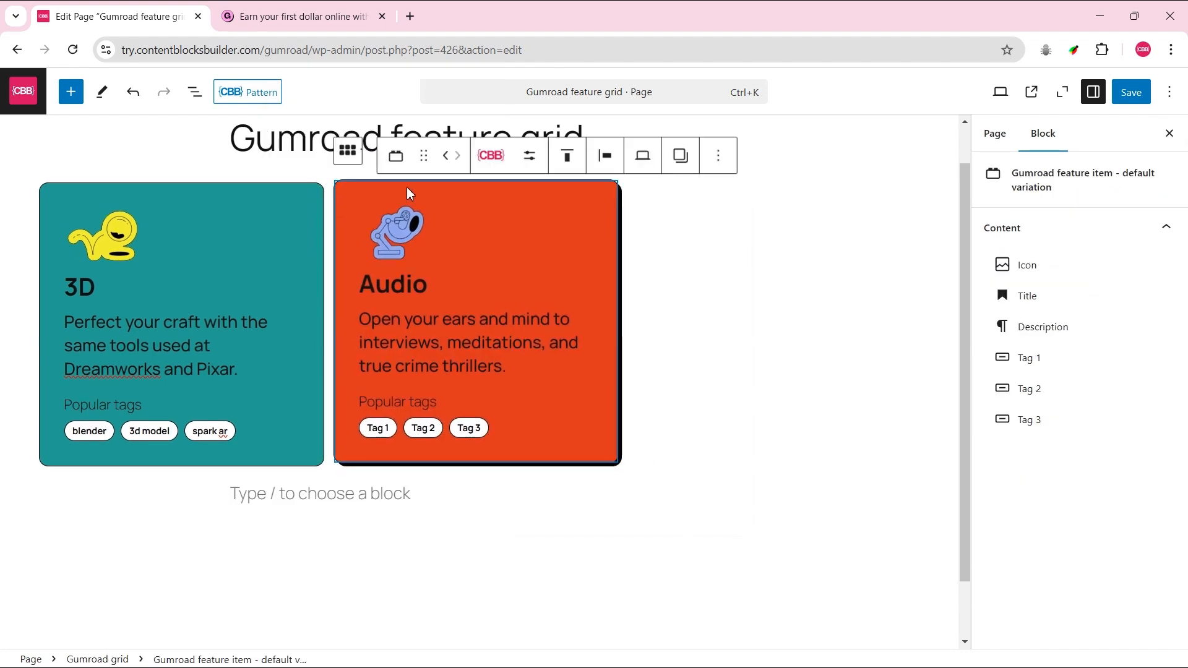
left_click(717, 156)
left_click(742, 234)
Step: Set the duplicated Audio item's background to the custom yellow colour
left_click(763, 159)
left_click(804, 432)
scroll(618, 393, "down", 2)
left_click(592, 382)
left_click(588, 517)
Step: Select the whole Gumroad grid and set its gap to 2 rem for desktop
left_click(172, 215)
left_click(106, 659)
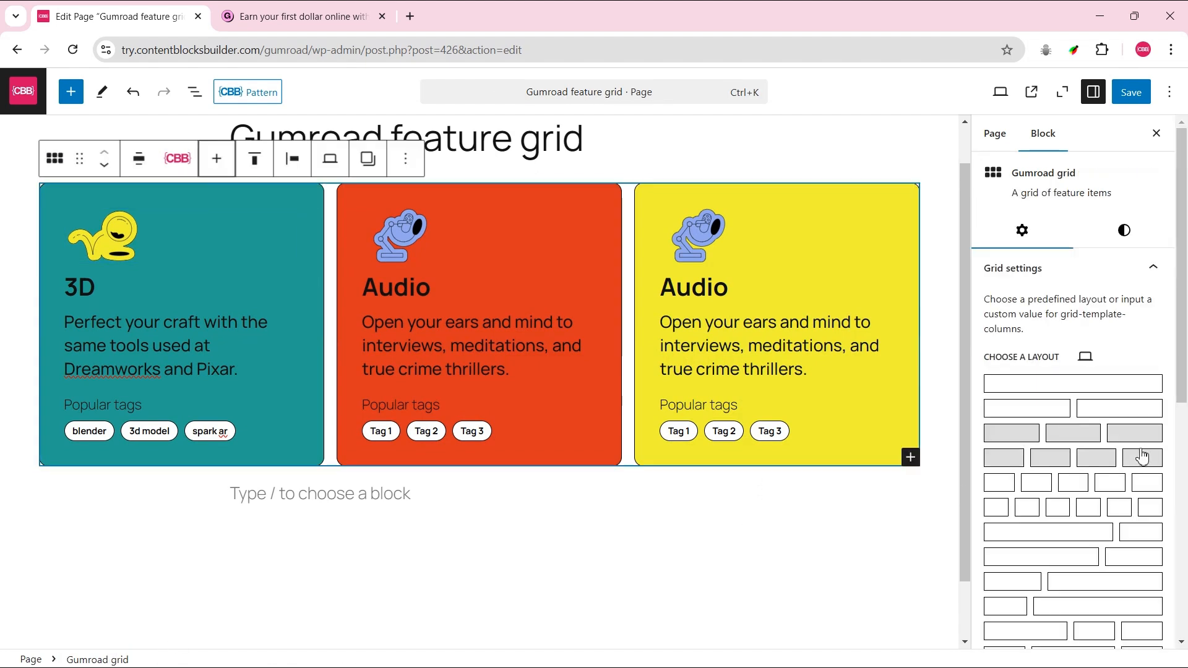
scroll(1115, 513, "down", 6)
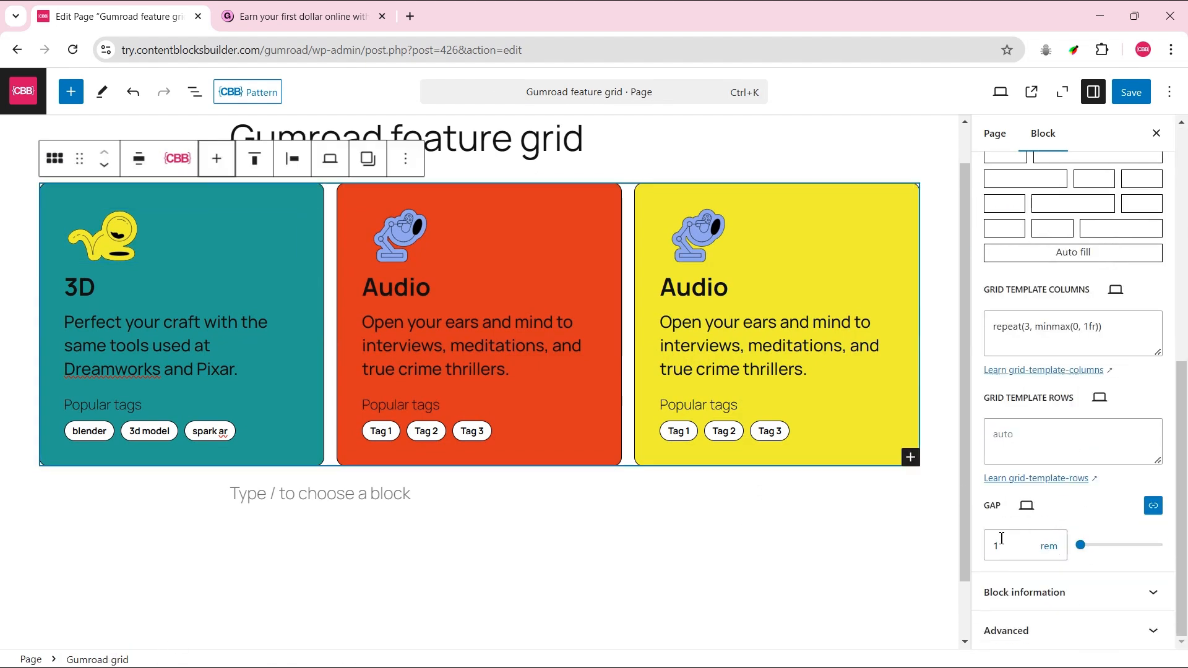
left_click(1002, 545)
type("2")
Step: For tablet, set the Gumroad grid to two equal columns with a 1.5 rem gap
left_click(1099, 397)
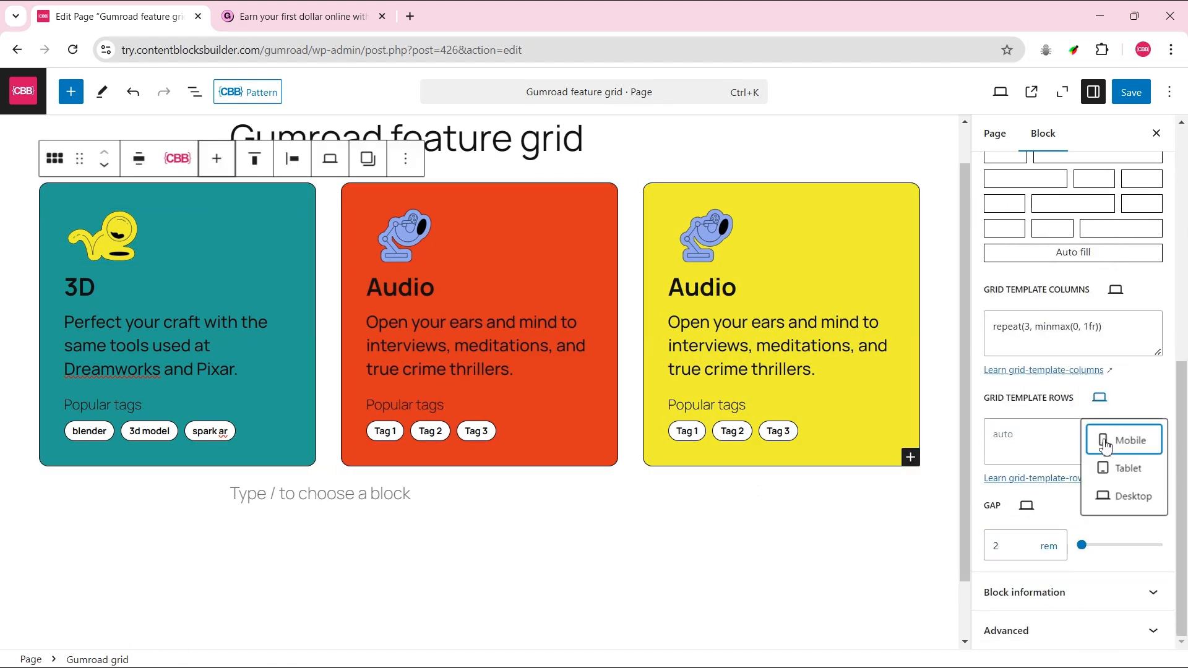
left_click(1113, 466)
scroll(1111, 446, "up", 4)
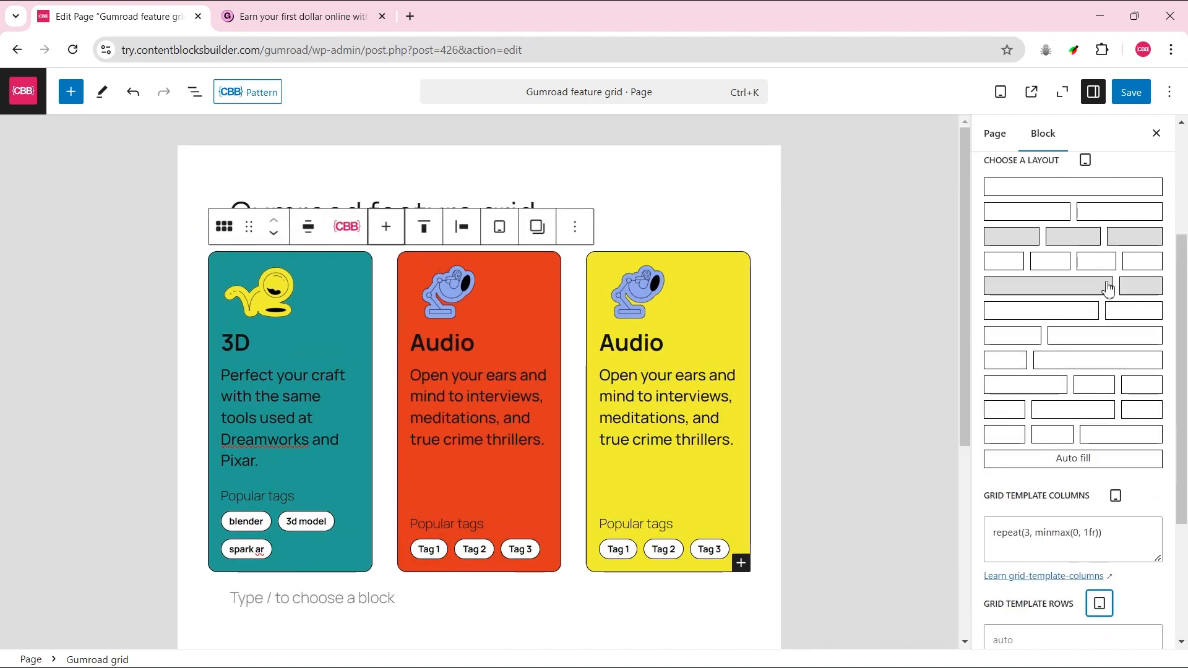
left_click(1104, 213)
scroll(591, 312, "down", 3)
scroll(1094, 480, "down", 3)
double_click(1029, 542)
type("1.5")
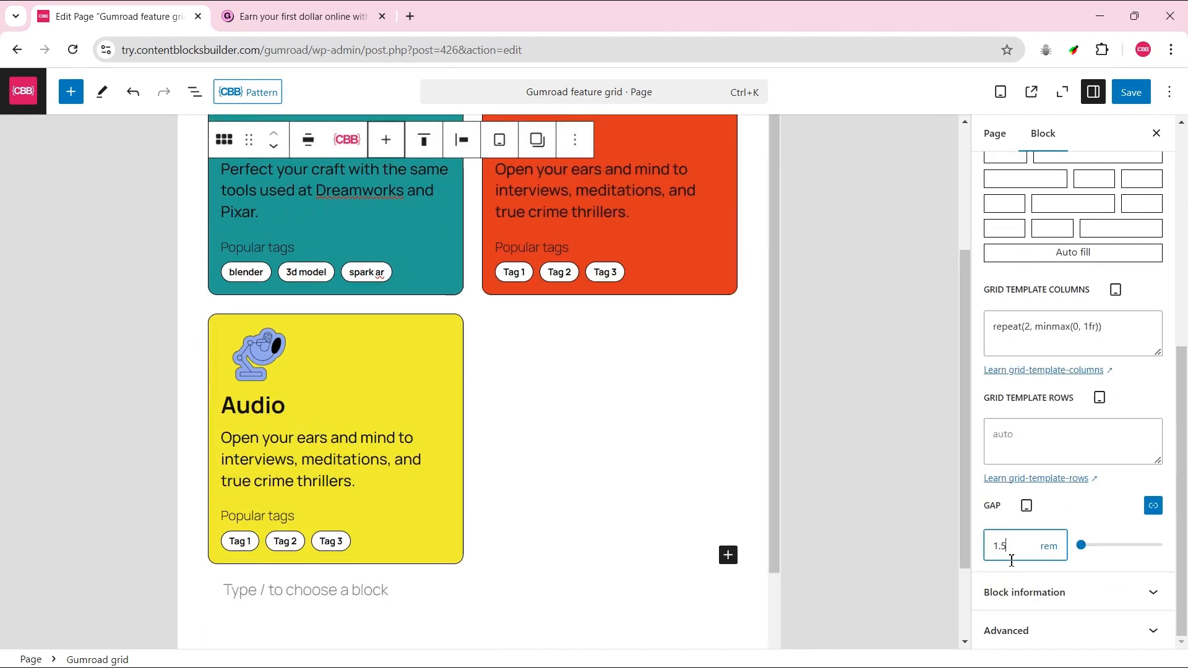
Step: Preview the grid's mobile layout and return to the desktop view
left_click(1028, 508)
left_click(1046, 548)
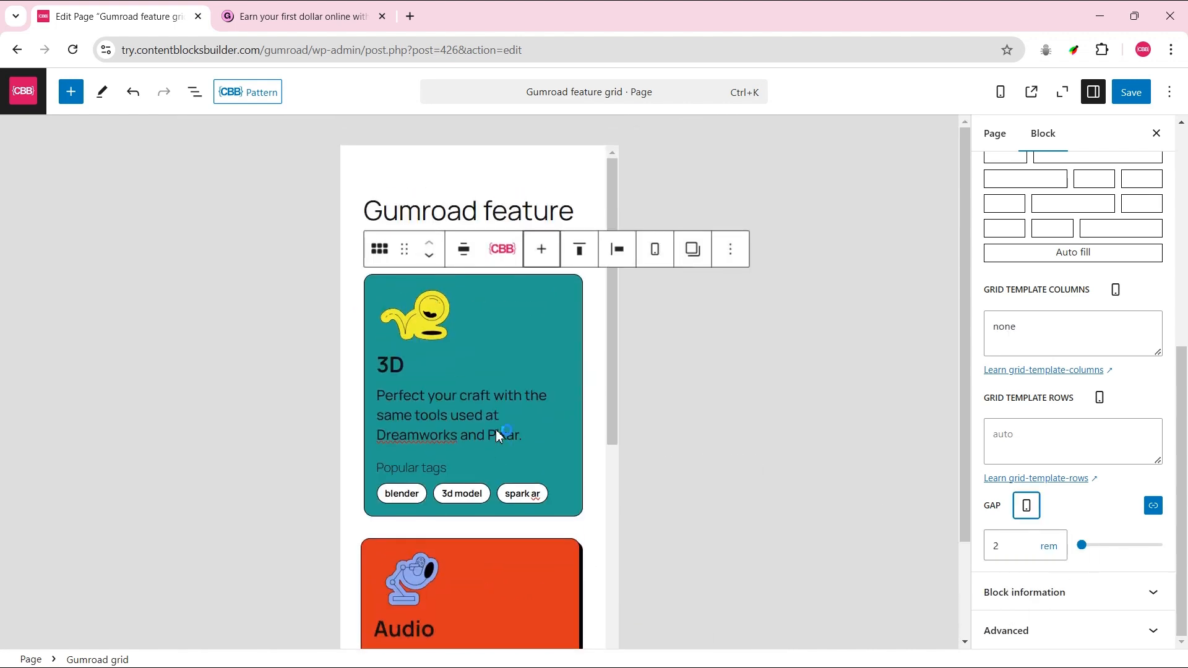
left_click(1027, 506)
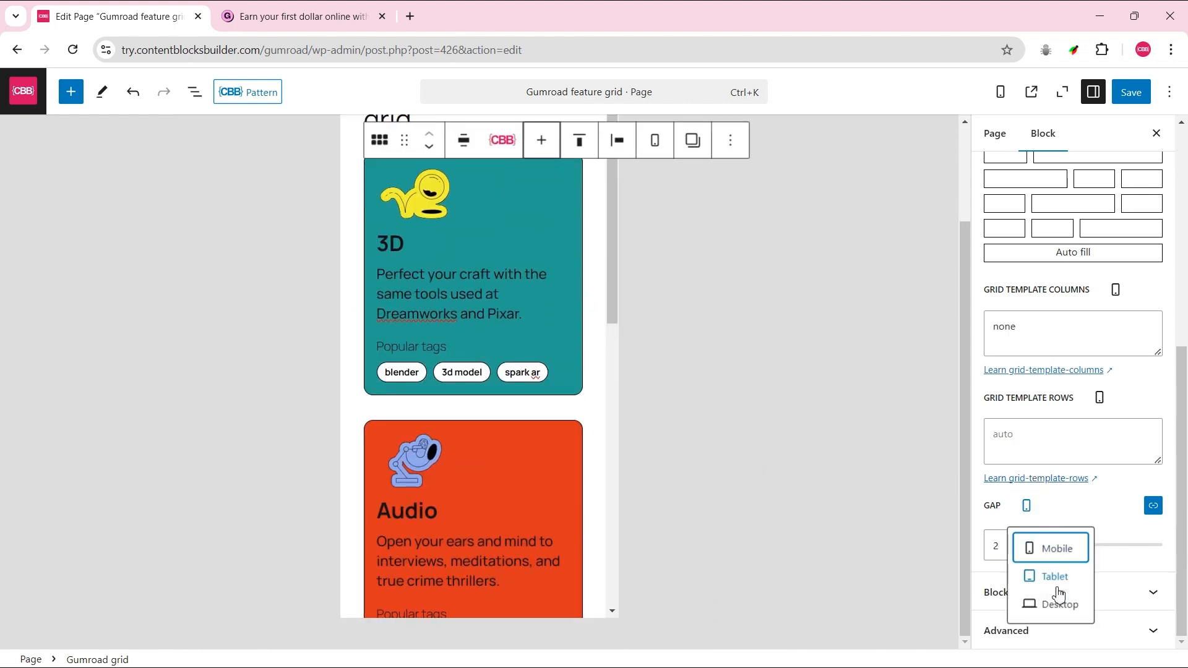
left_click(1059, 604)
Step: Save the page and open its published version
left_click(1126, 99)
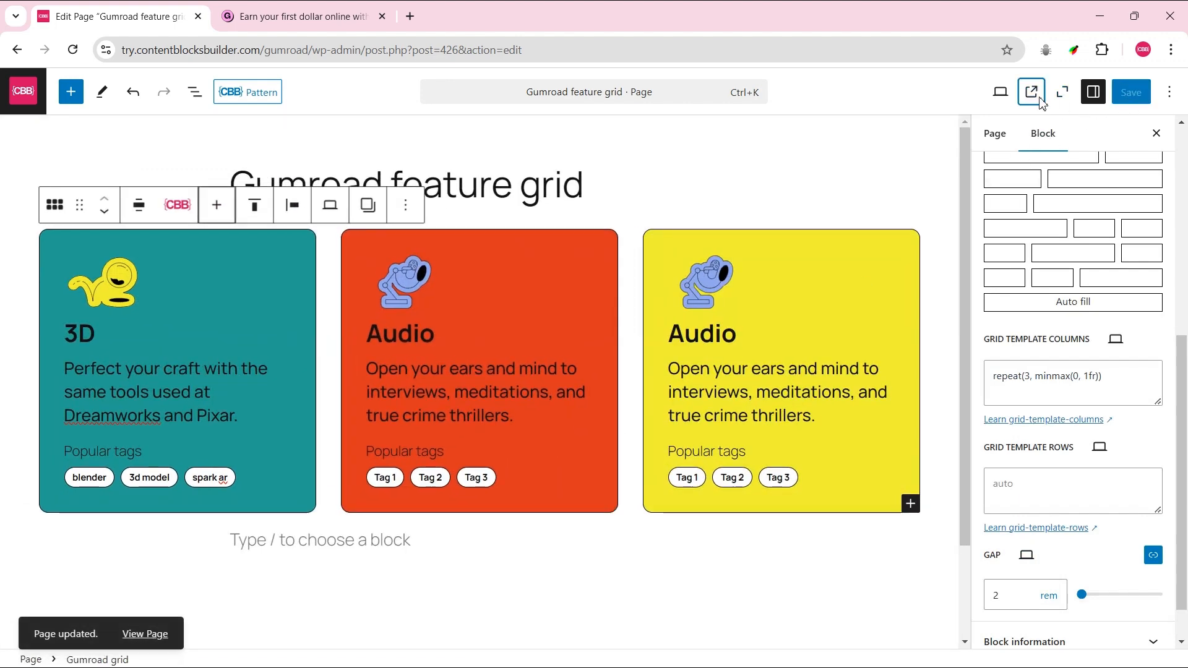
left_click(1039, 99)
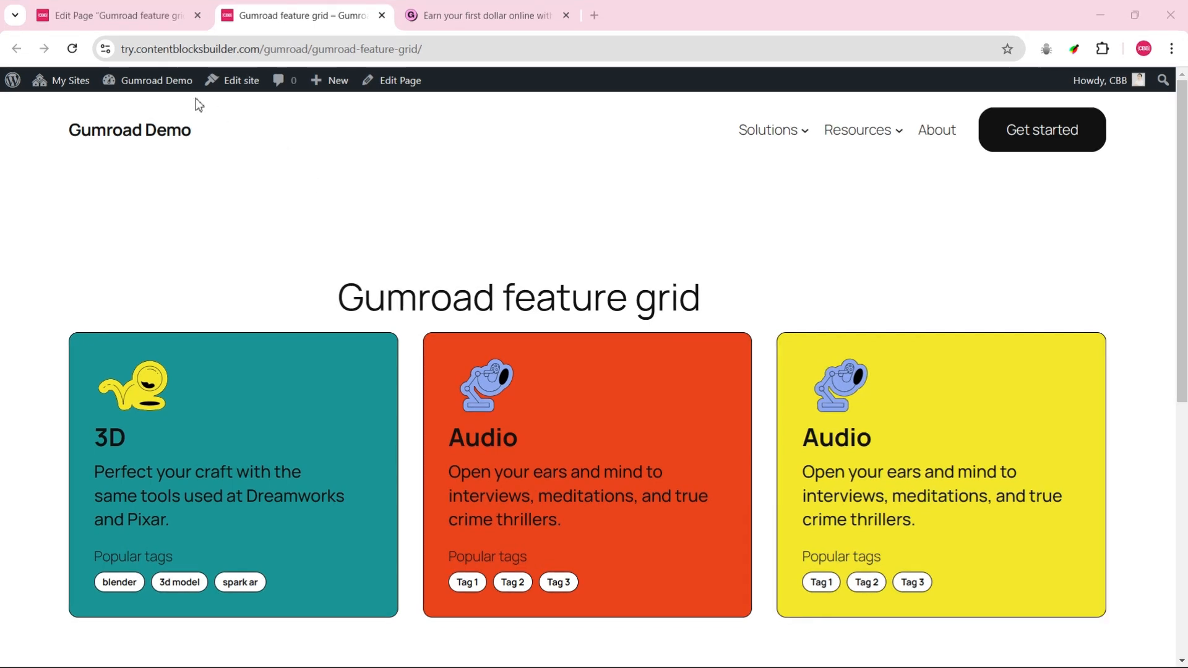
Step: Go to the site's custom blocks and create a new block titled "Feature item"
left_click(167, 91)
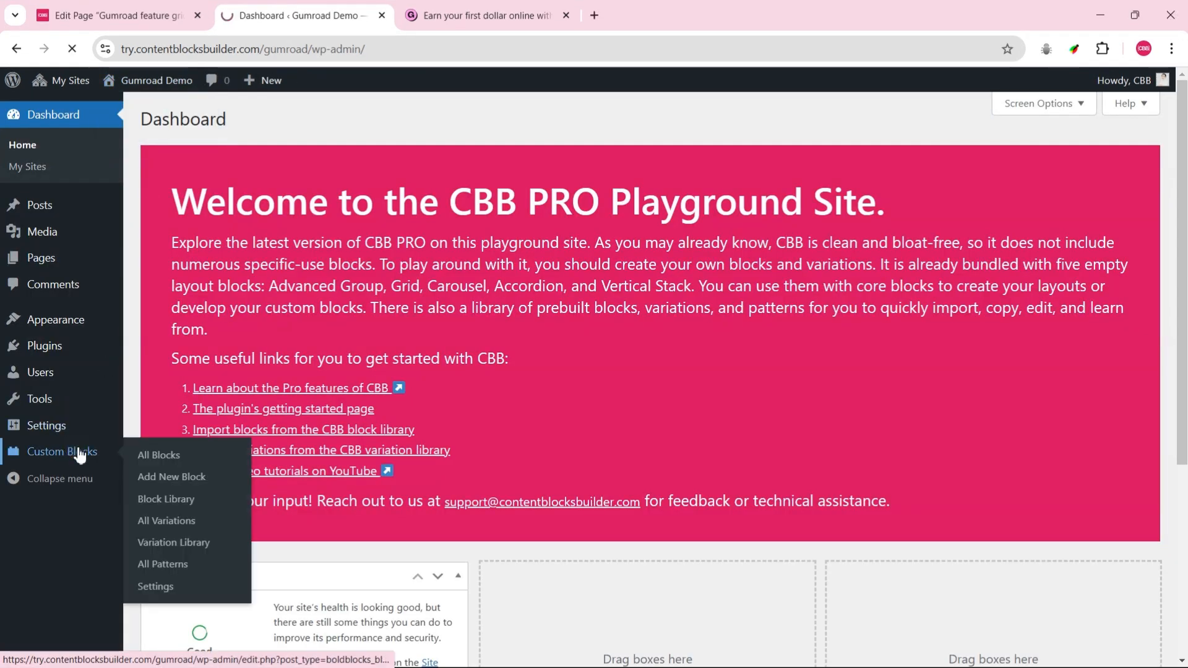
left_click(77, 451)
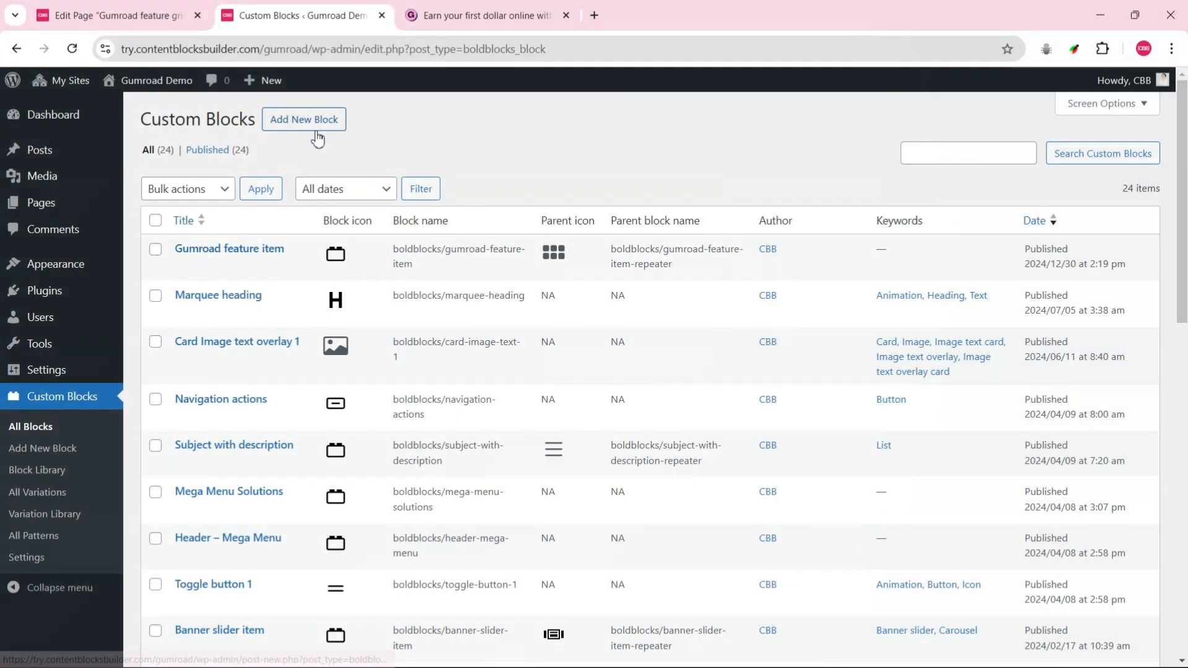
left_click(321, 128)
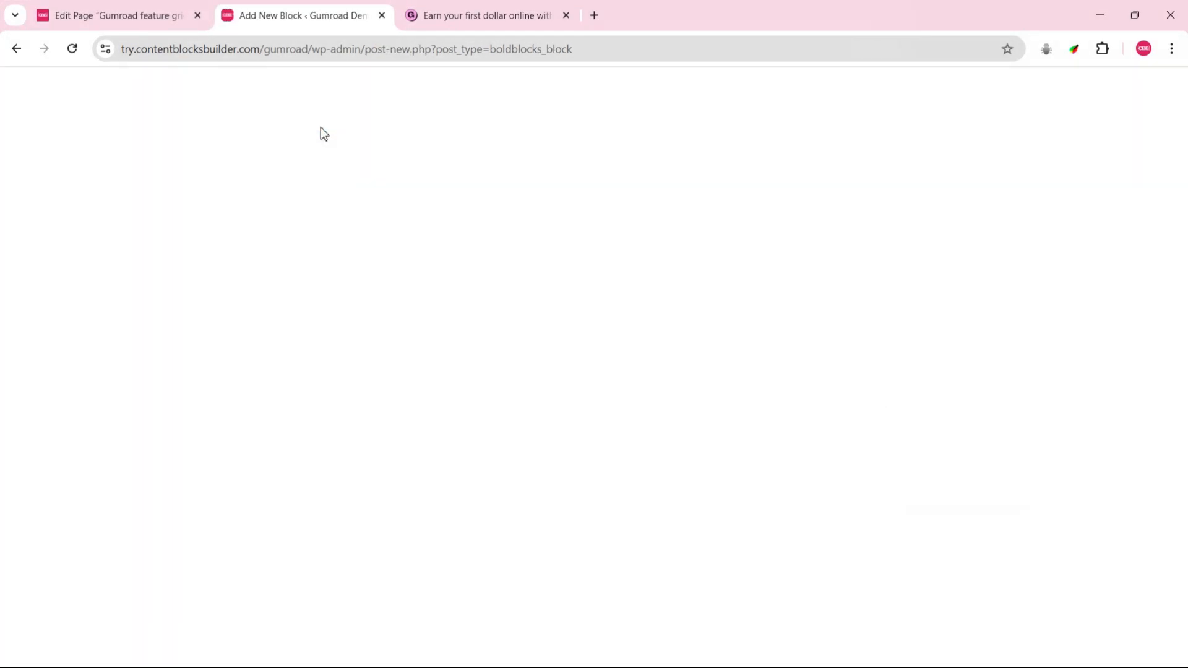
type("Feature g")
key("BackSpace")
type("item")
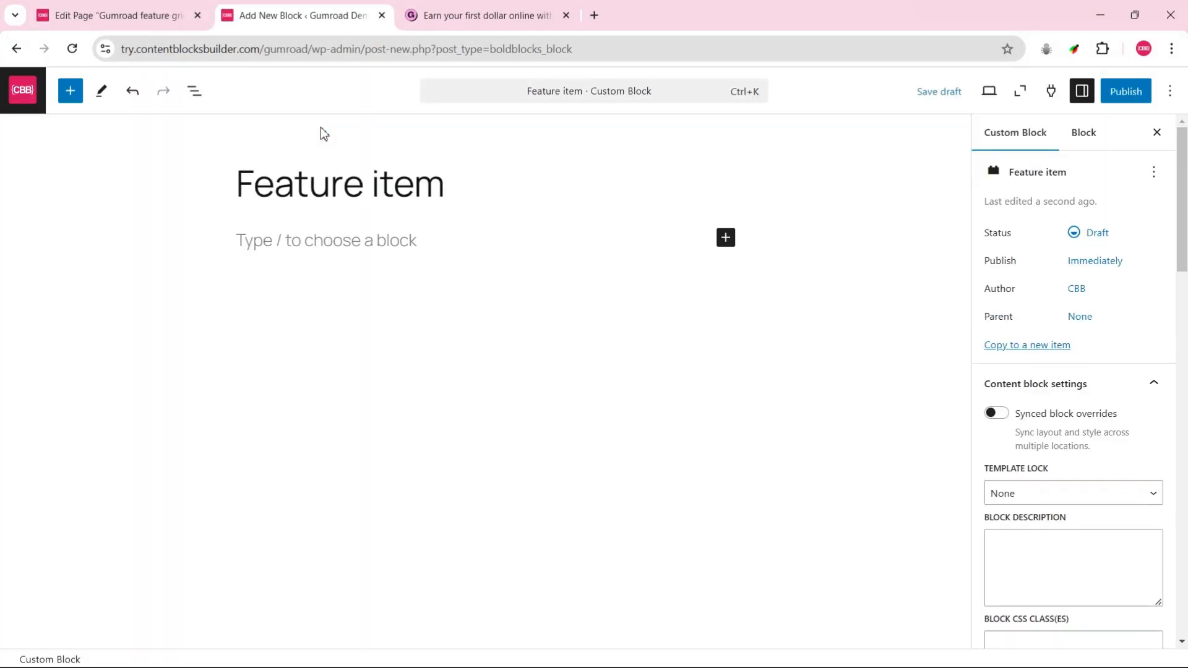
Step: Insert an image block using the yellow writing-hand illustration from the media library
left_click(285, 238)
type("/")
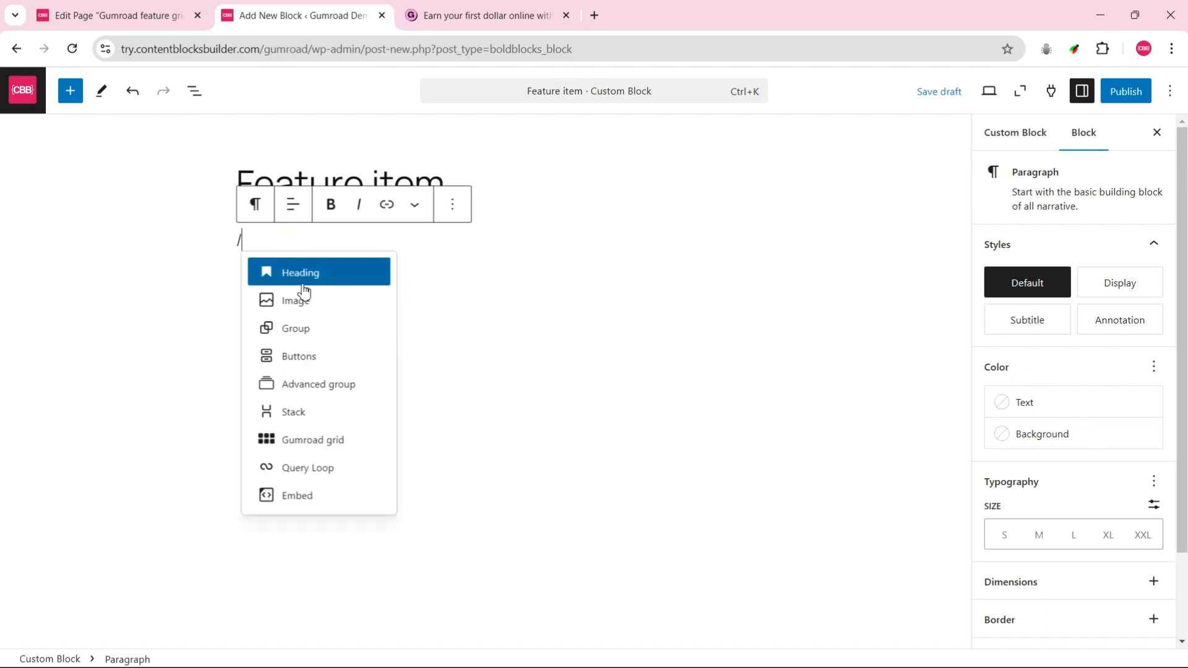
left_click(303, 299)
left_click(357, 318)
left_click(297, 262)
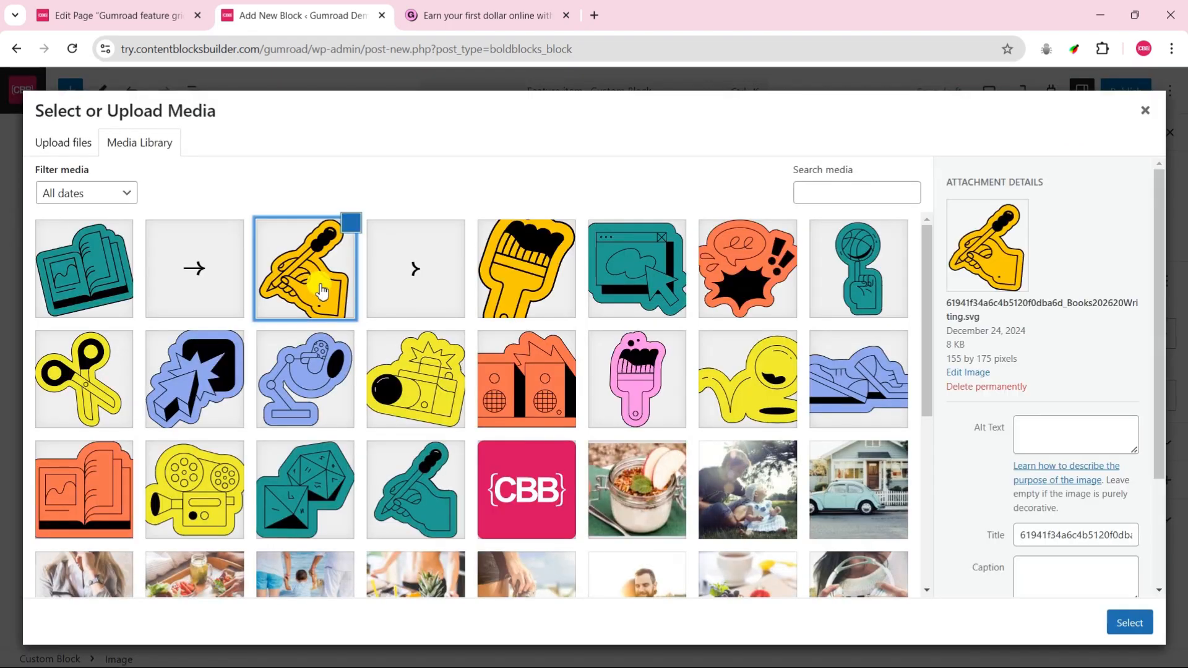
left_click(1140, 622)
Step: Set the illustration's width to 100 px and its height to 72 px
type("100")
left_click(1108, 577)
type("72")
left_click(567, 208)
Step: Add a level 3 heading reading "Item title" below the image
left_click(599, 338)
type("/h")
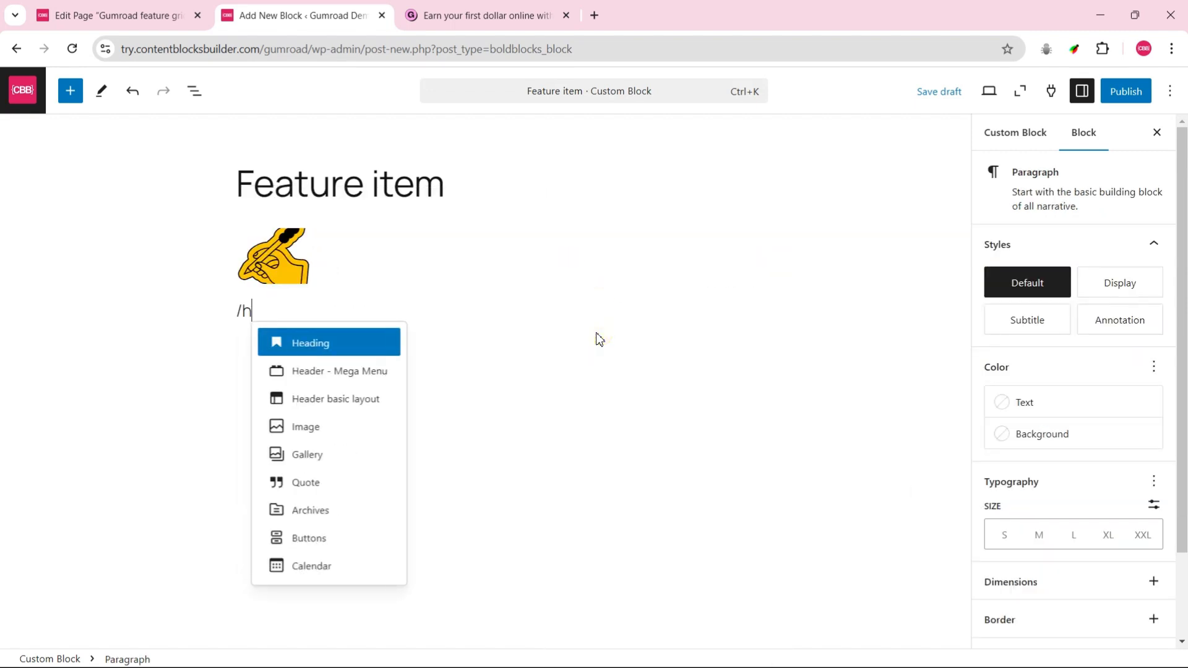
key("Return")
left_click(371, 274)
left_click(392, 380)
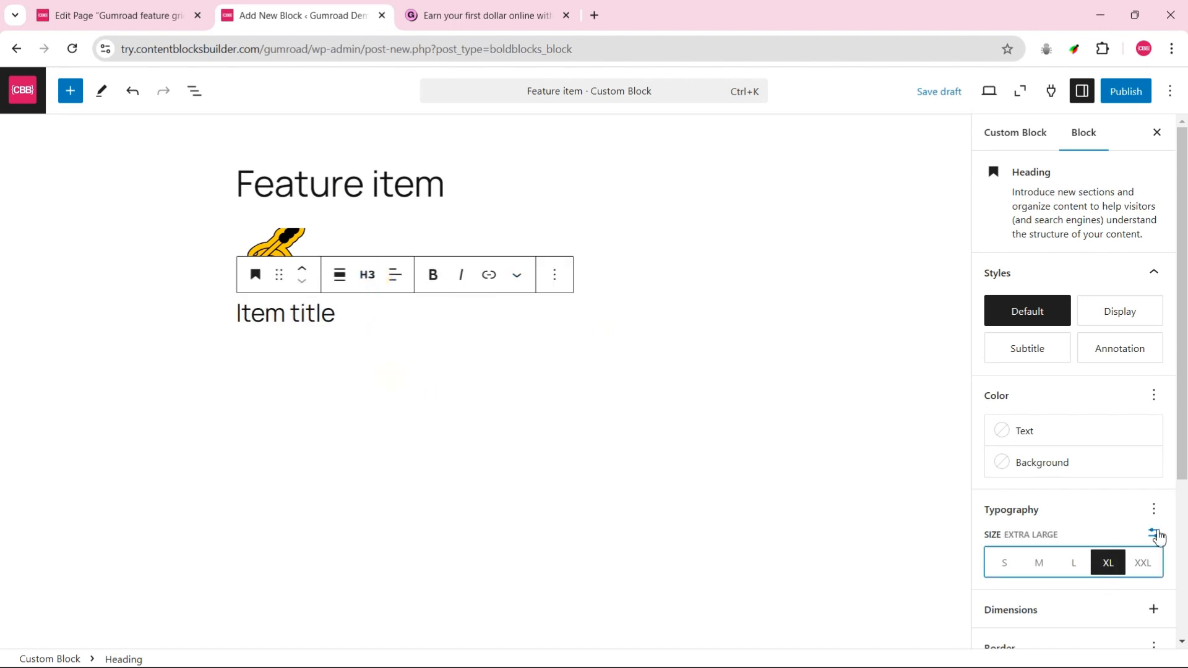
Step: Set the "Item title" heading's size to XL and its appearance to Bold
scroll(1179, 437, "down", 1)
left_click(1153, 426)
left_click(814, 238)
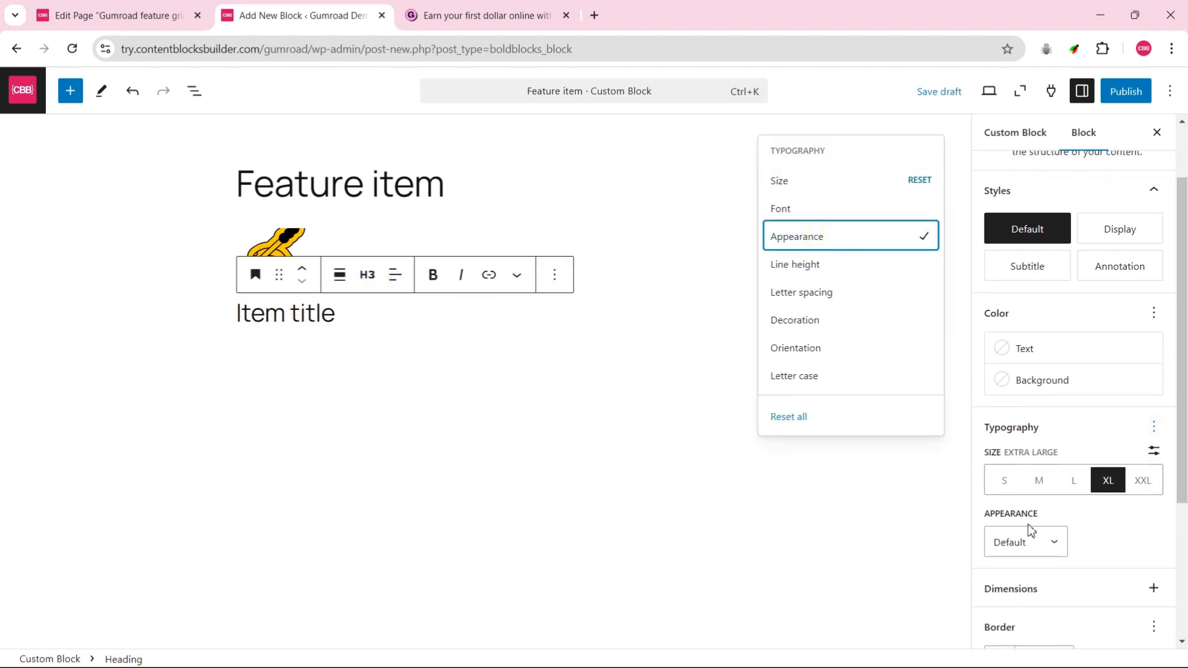
left_click(1030, 542)
scroll(1046, 597, "down", 3)
left_click(1037, 615)
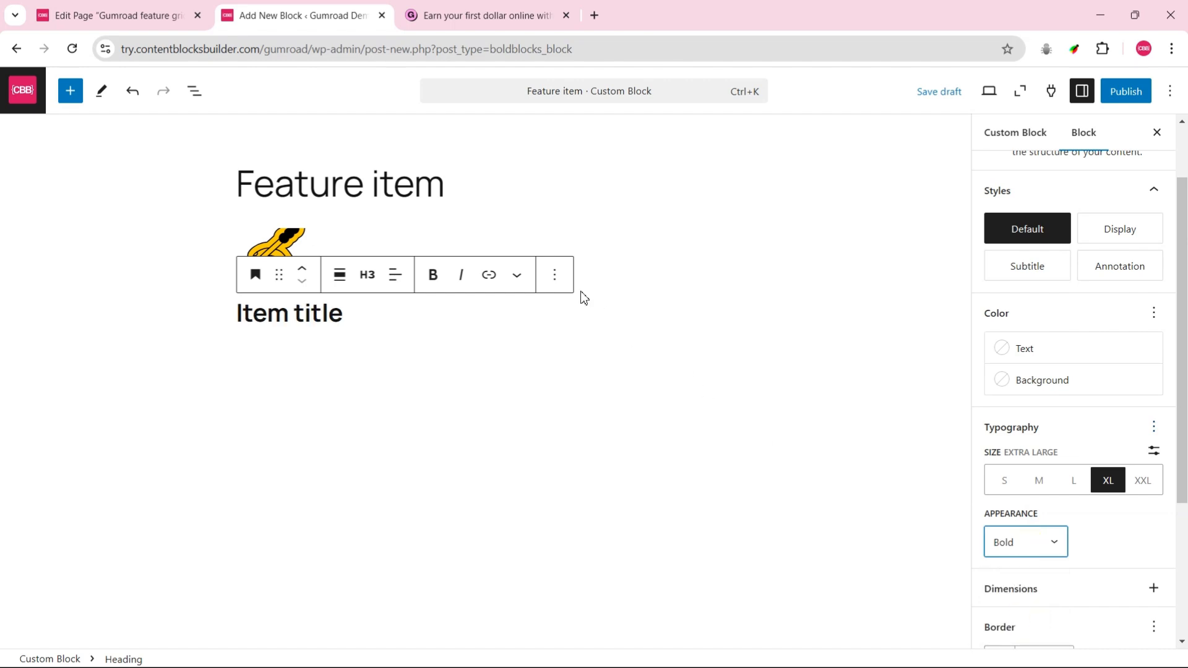
Step: Add a paragraph reading "Item description" below the title and set its appearance to Semi Bold
left_click(554, 274)
left_click(586, 409)
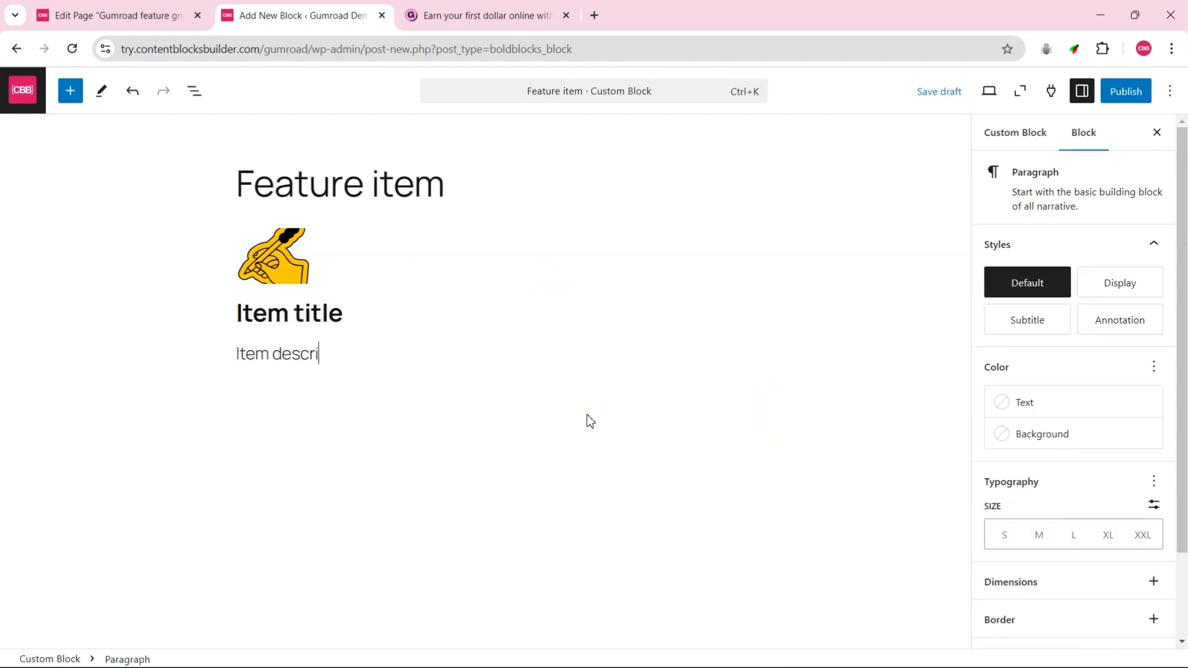
left_click(1153, 481)
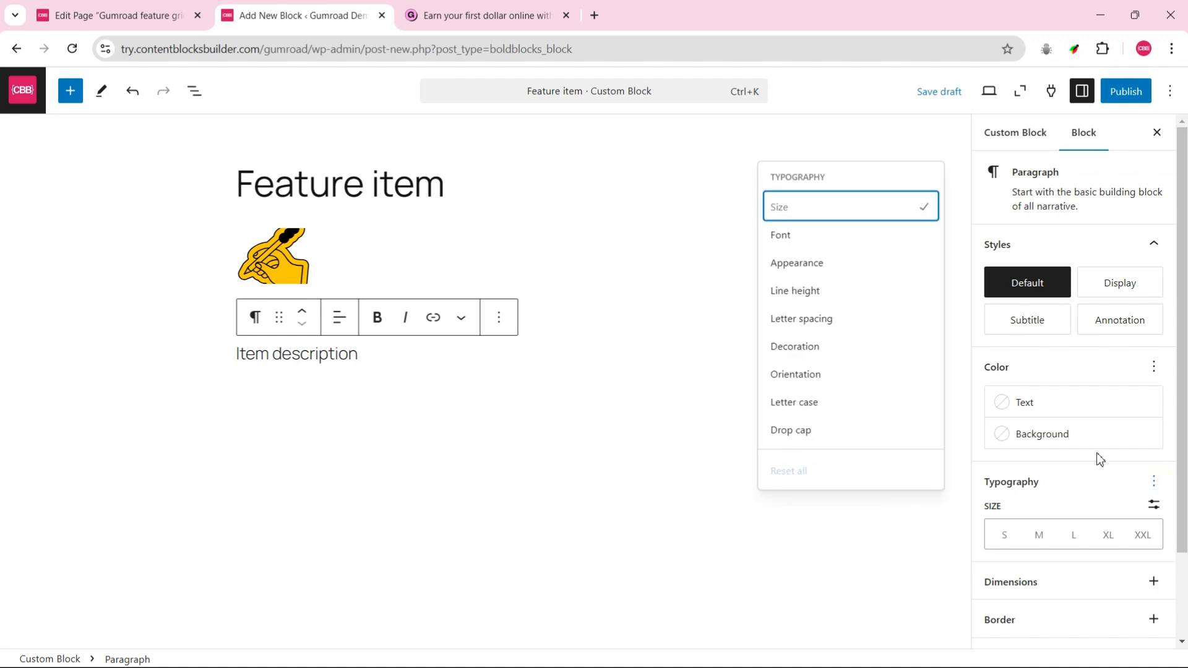
left_click(813, 273)
left_click(1039, 593)
scroll(1048, 541, "down", 5)
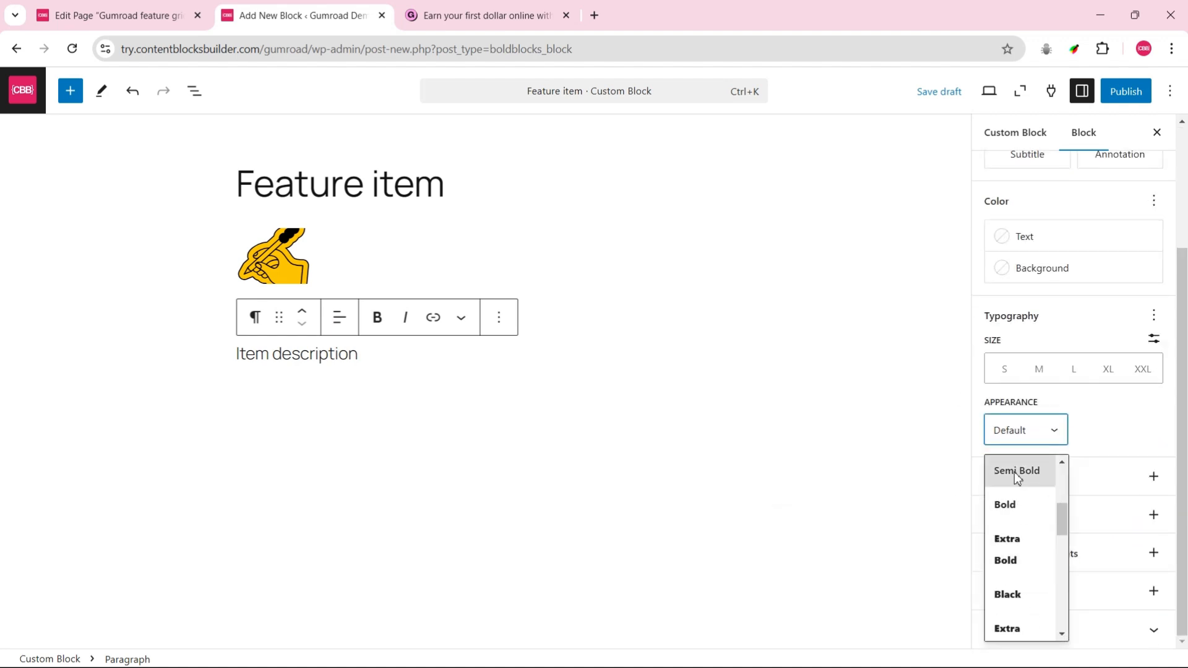
left_click(1015, 473)
Step: Publish the Feature item block, then reload the Gumroad feature grid page and preview the block in the inserter
left_click(1102, 102)
left_click(1108, 92)
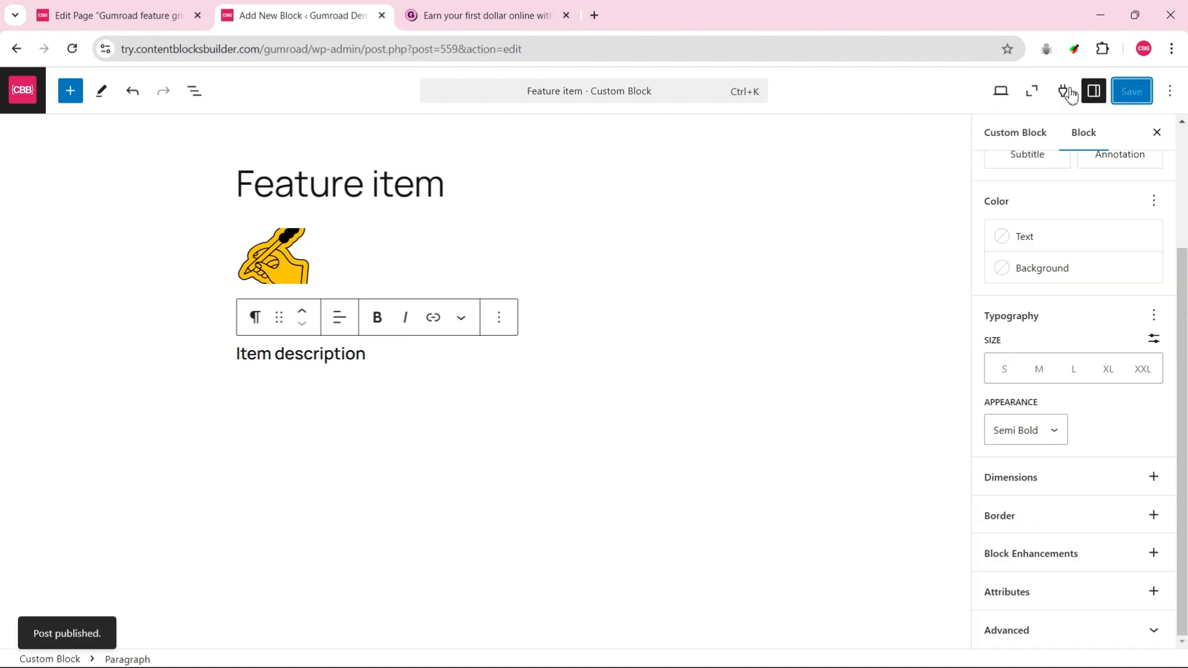
left_click(118, 23)
left_click(72, 48)
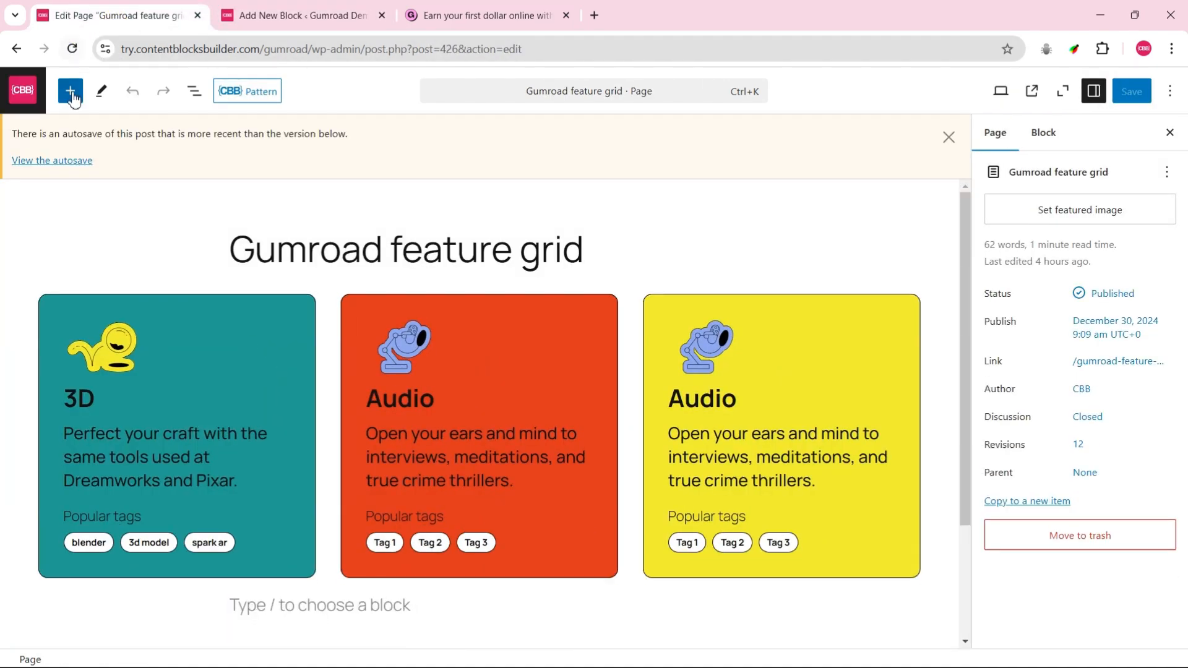
left_click(70, 91)
mouse_move(53, 296)
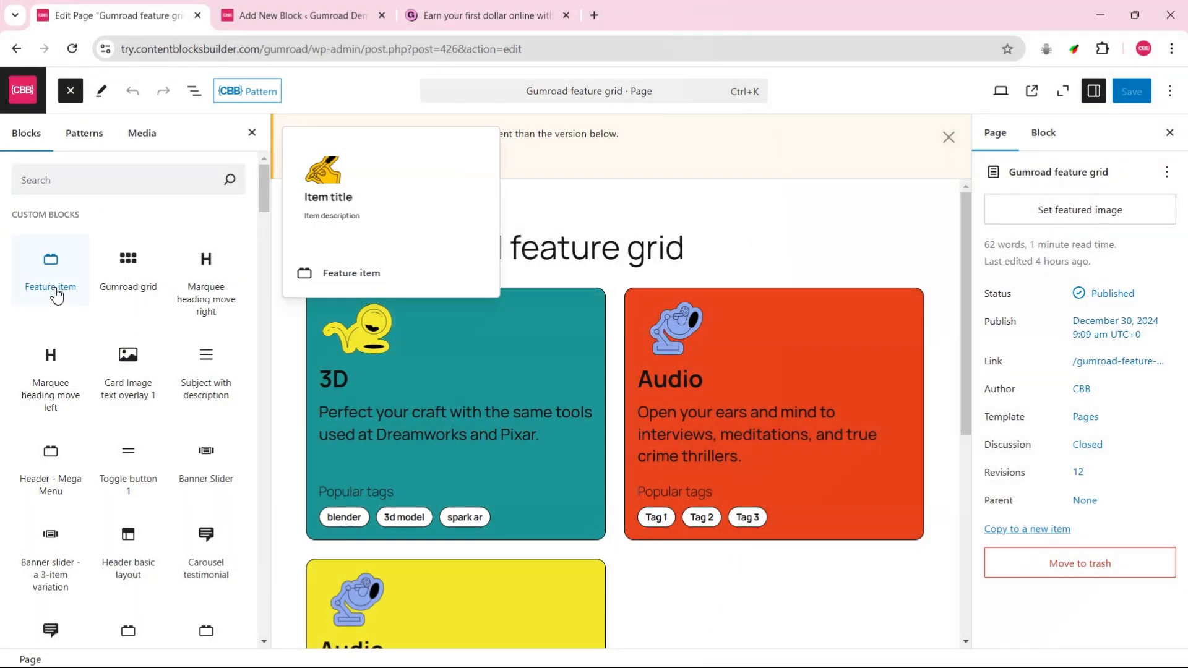
Step: In the Feature item block's settings, enable a repeater parent block with the Grid layout
left_click(313, 15)
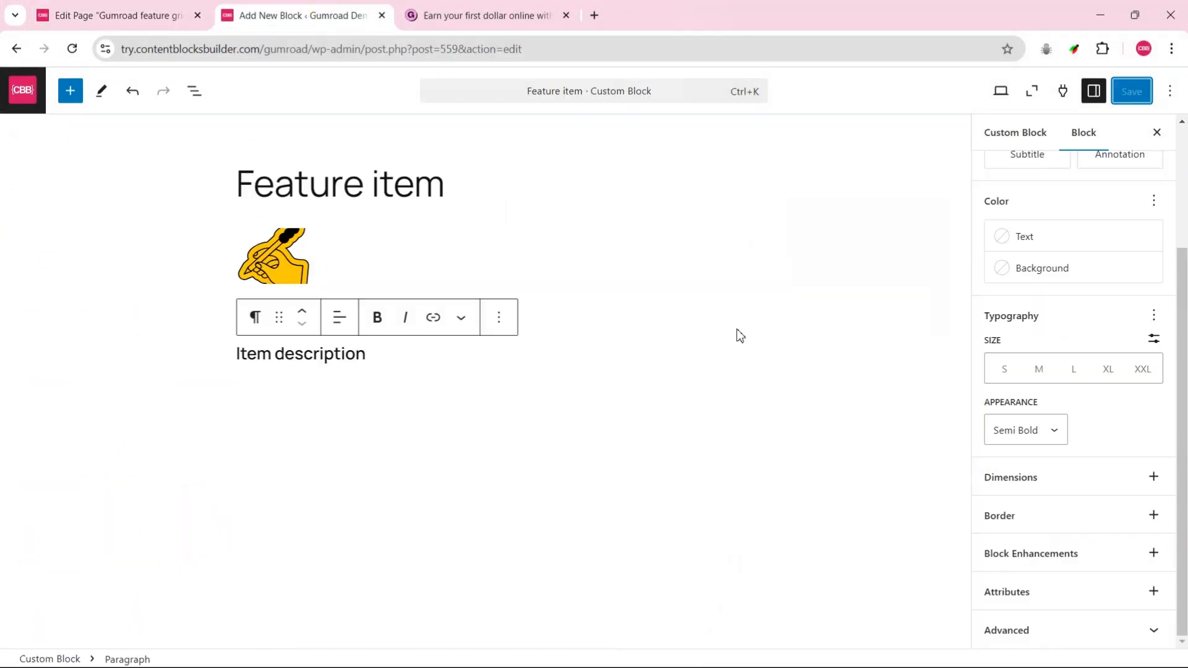
left_click(1032, 141)
scroll(1175, 348, "down", 15)
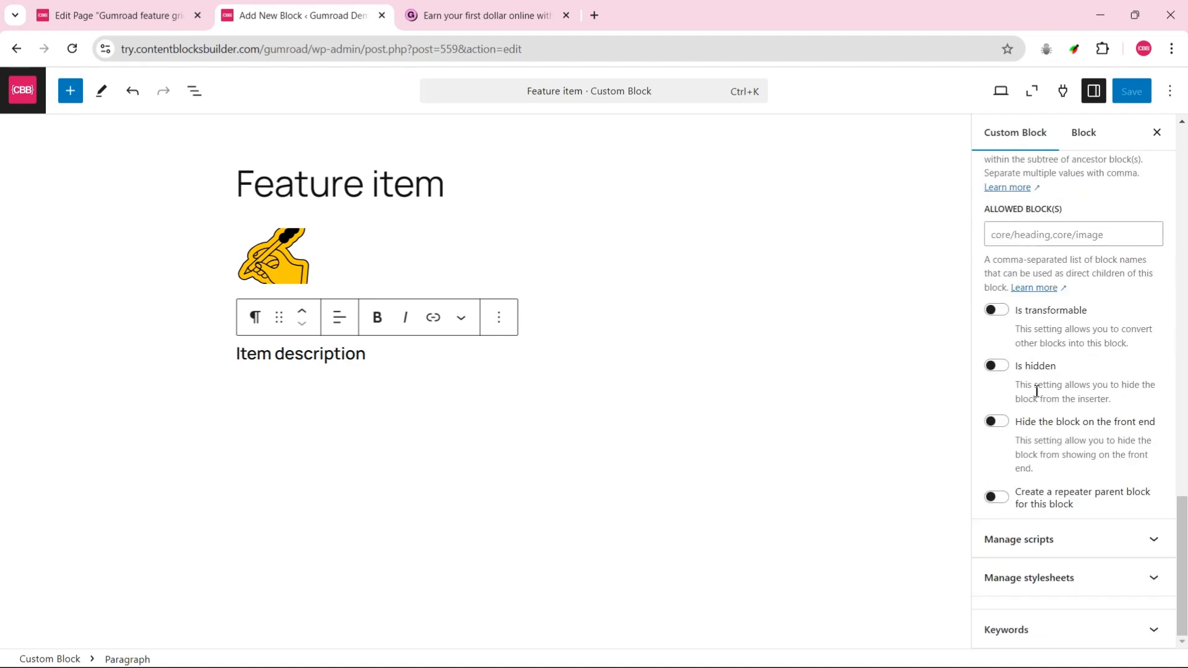
left_click(997, 497)
scroll(1052, 433, "down", 5)
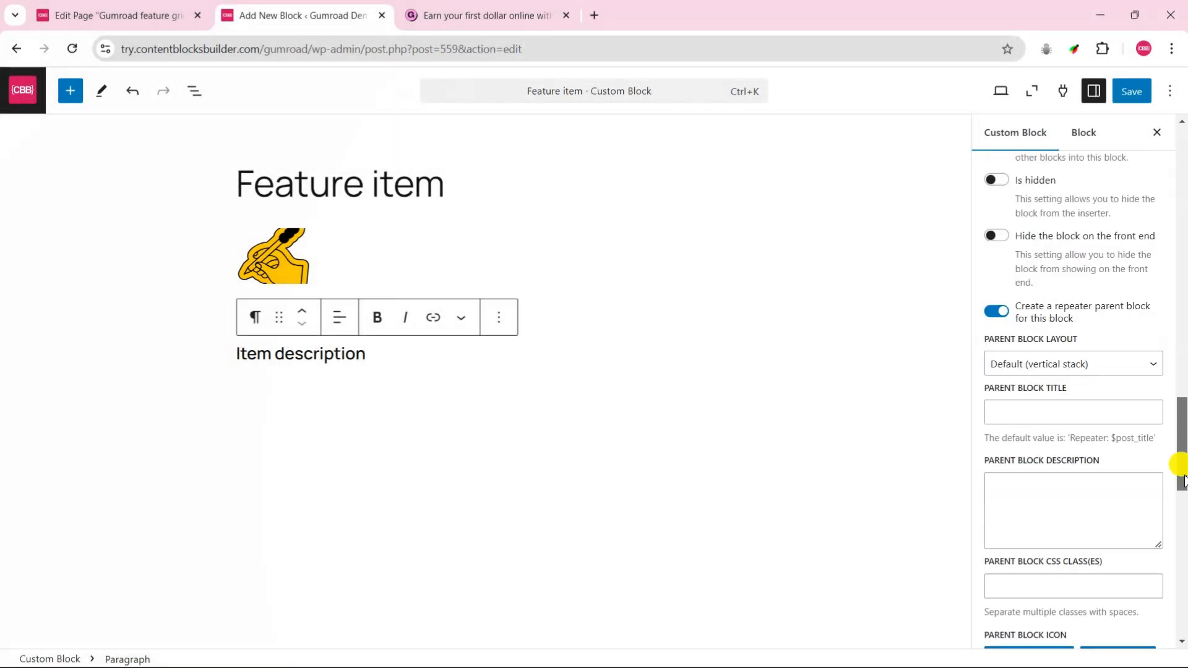
left_click(1059, 215)
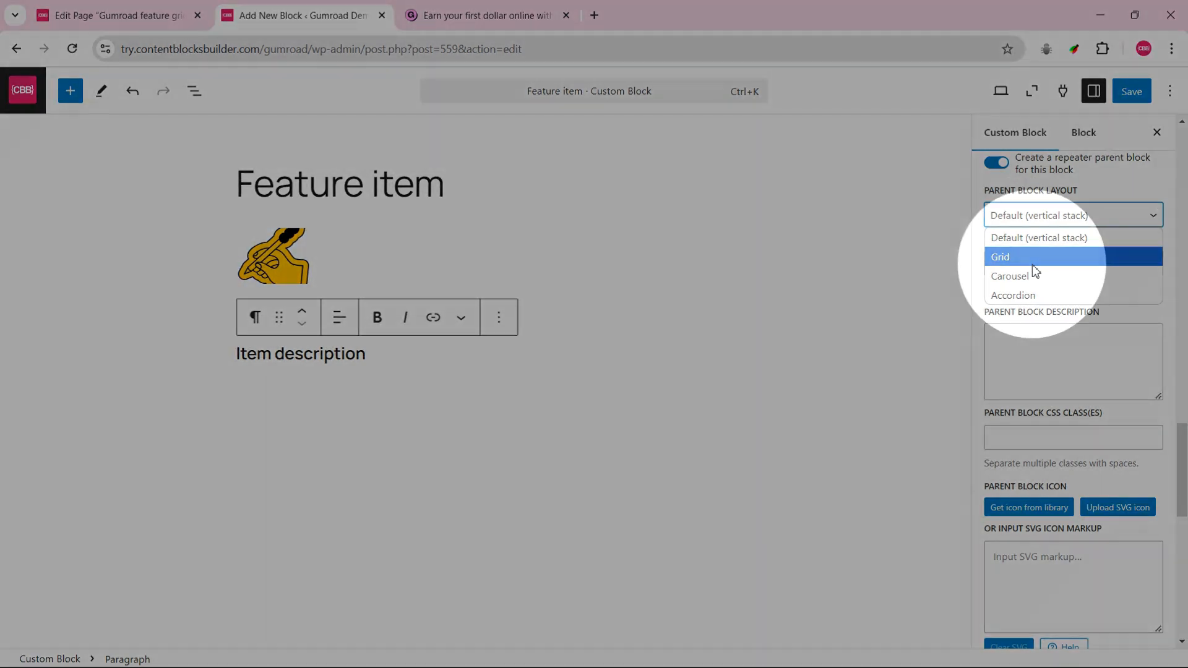
left_click(1032, 263)
Step: Title the parent block "Feature grid" with the Grid 3x3 gap fill icon, and save the custom block
left_click(1035, 264)
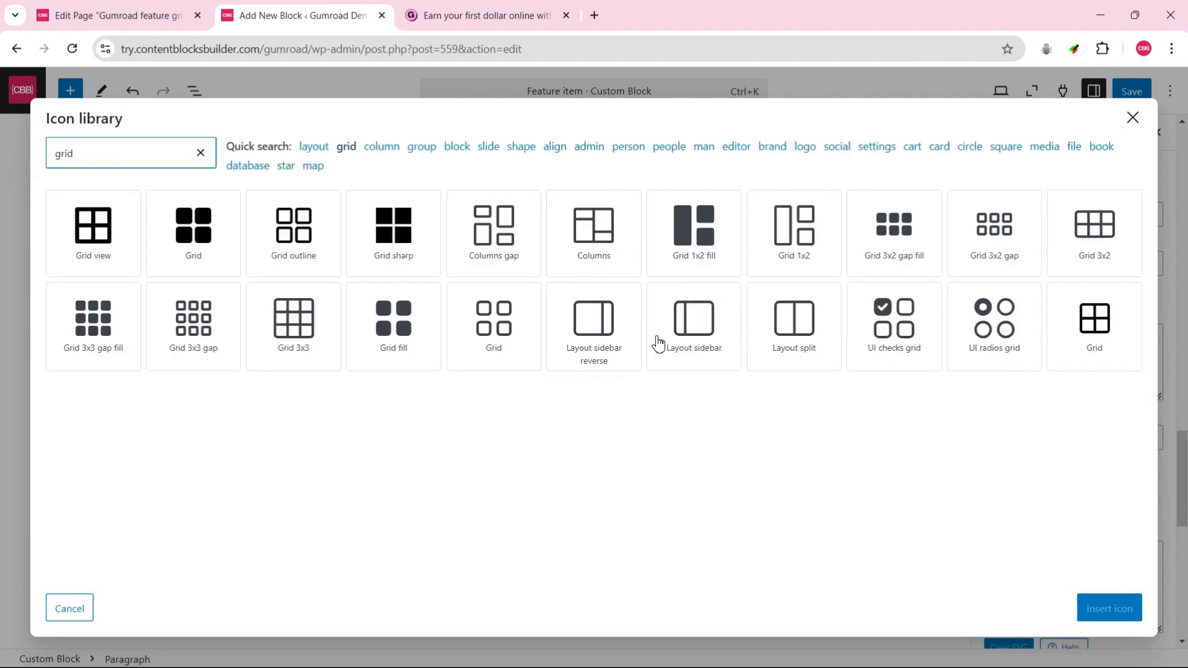
double_click(69, 318)
left_click_drag(1182, 452, 1182, 506)
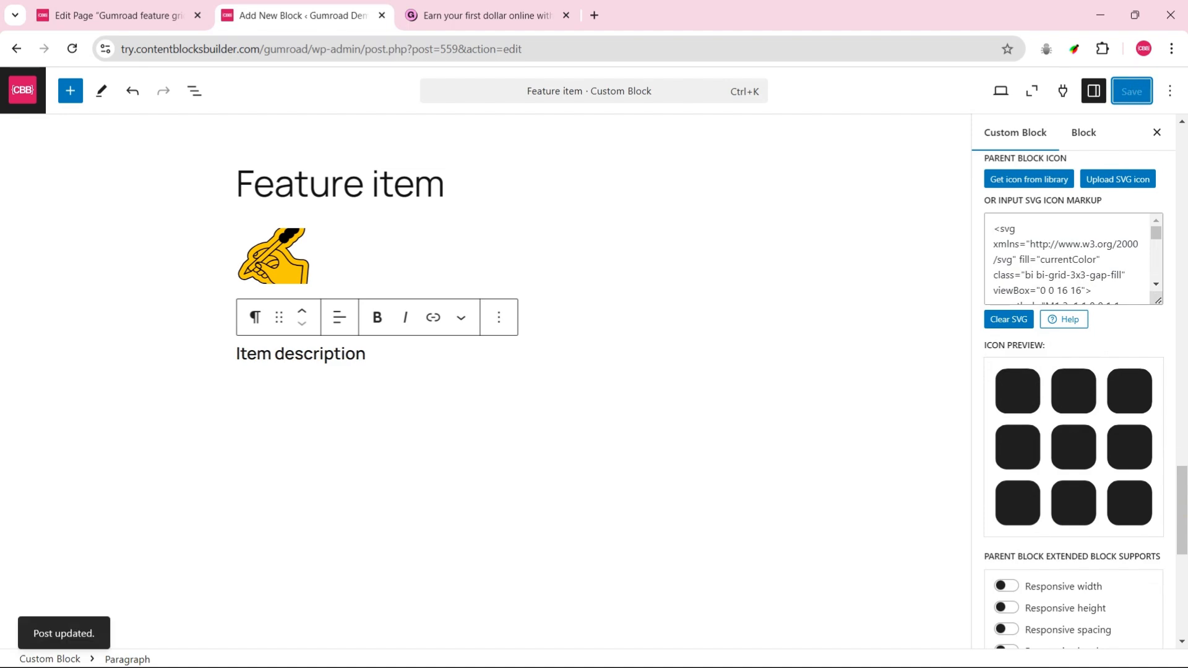
Step: Reload the Gumroad feature grid page and insert the Feature grid block below the existing cards
left_click(84, 11)
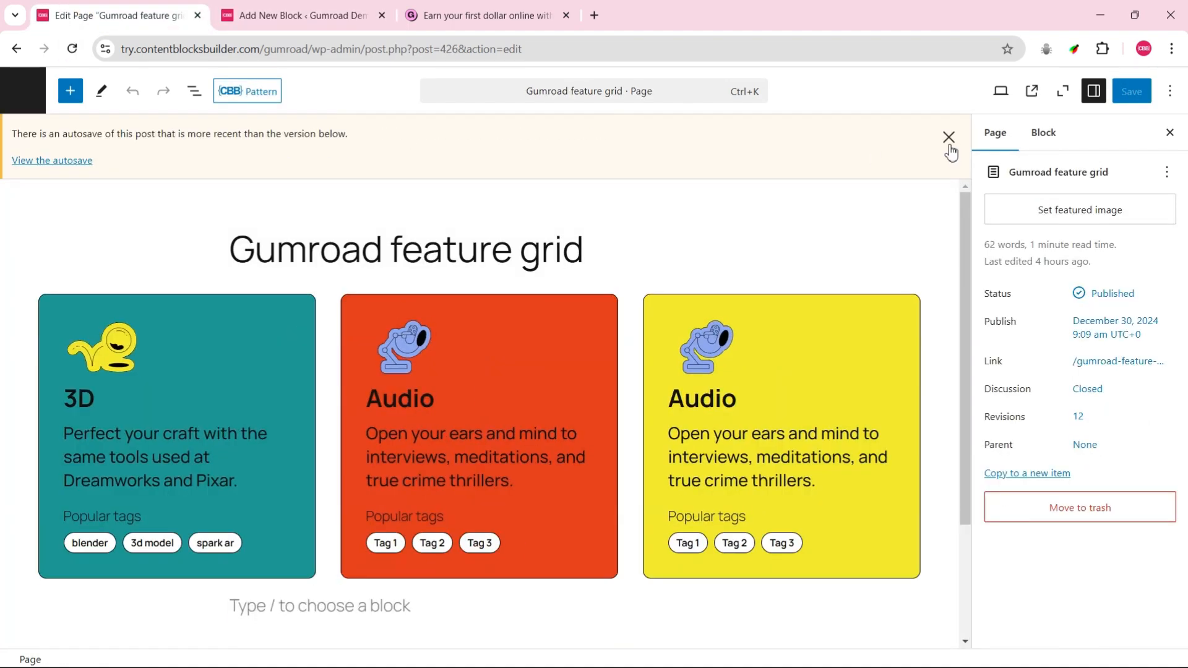
left_click(949, 135)
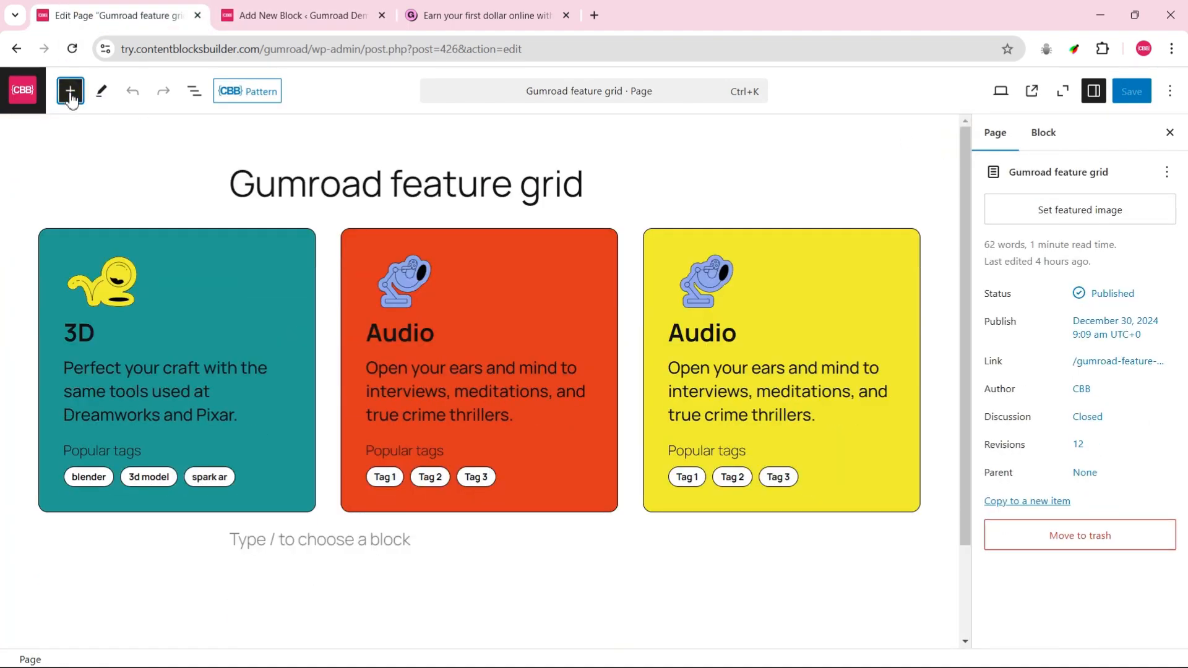
left_click(70, 92)
mouse_move(50, 262)
key("ctrl")
key("ctrl")
left_click(50, 261)
left_click(51, 261)
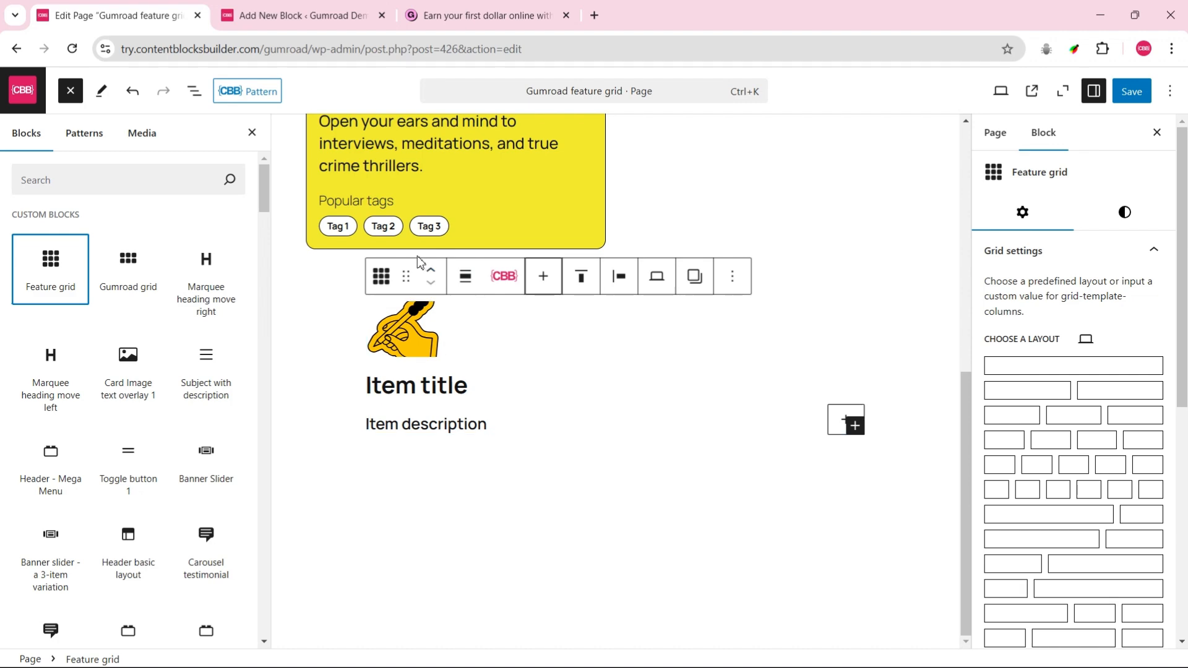
scroll(492, 221, "up", 6)
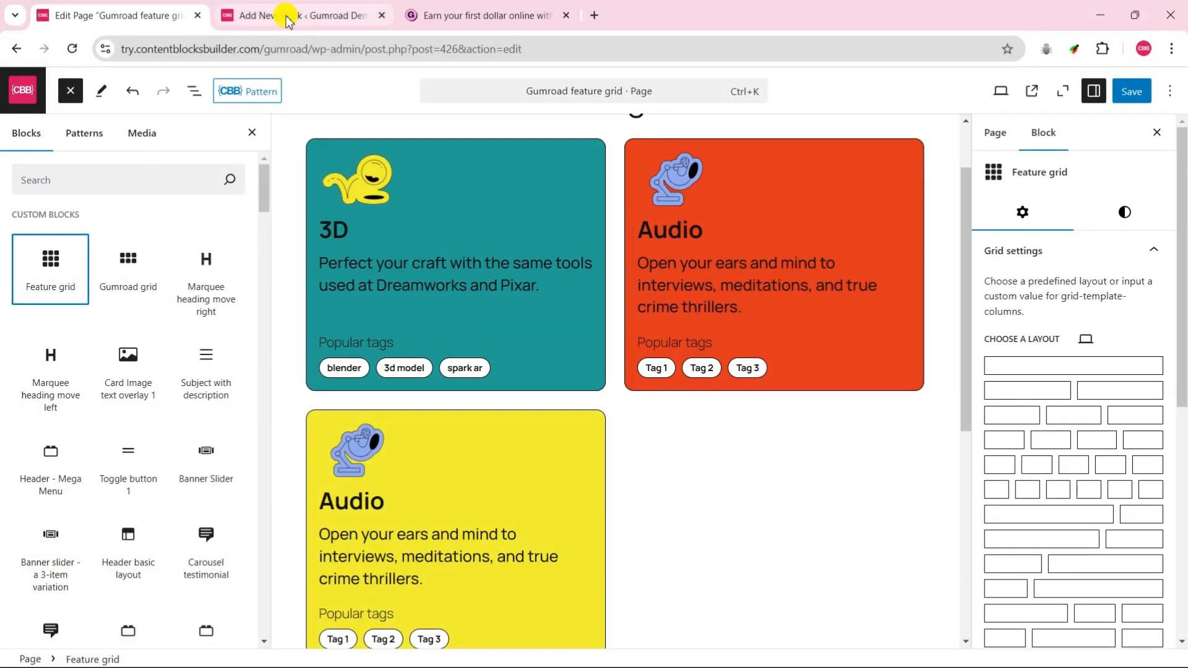
Step: Reload the Feature item block's edit screen and create a default variation for it
left_click(289, 22)
scroll(1165, 483, "up", 20)
scroll(1183, 494, "down", 8)
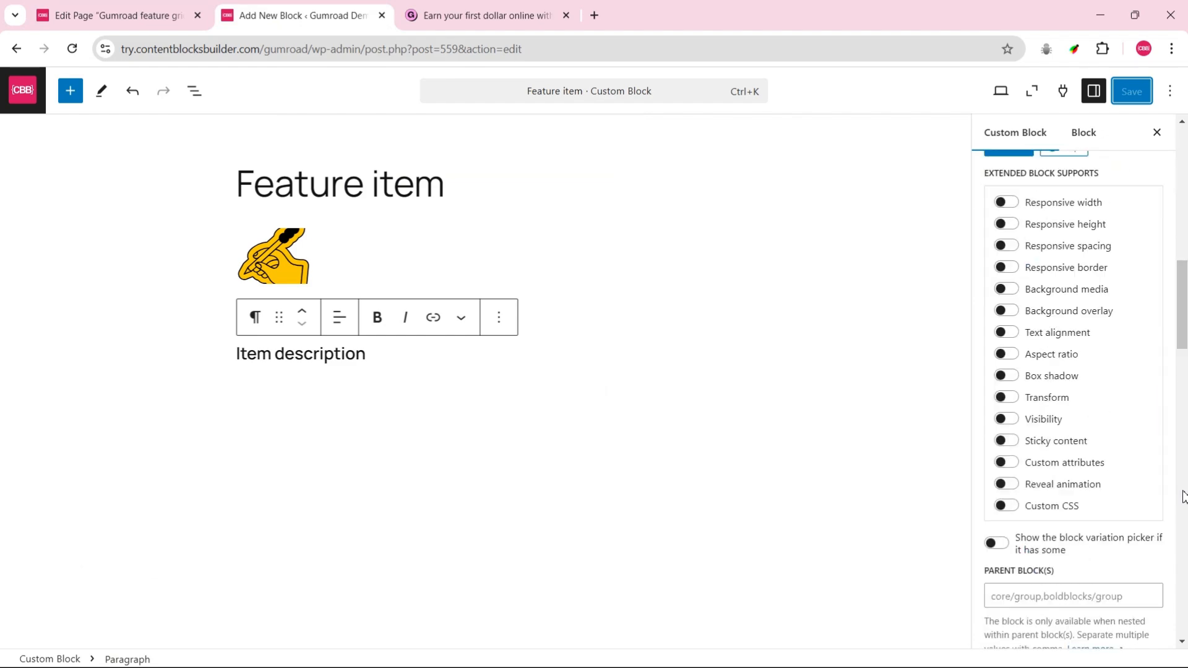
left_click(72, 49)
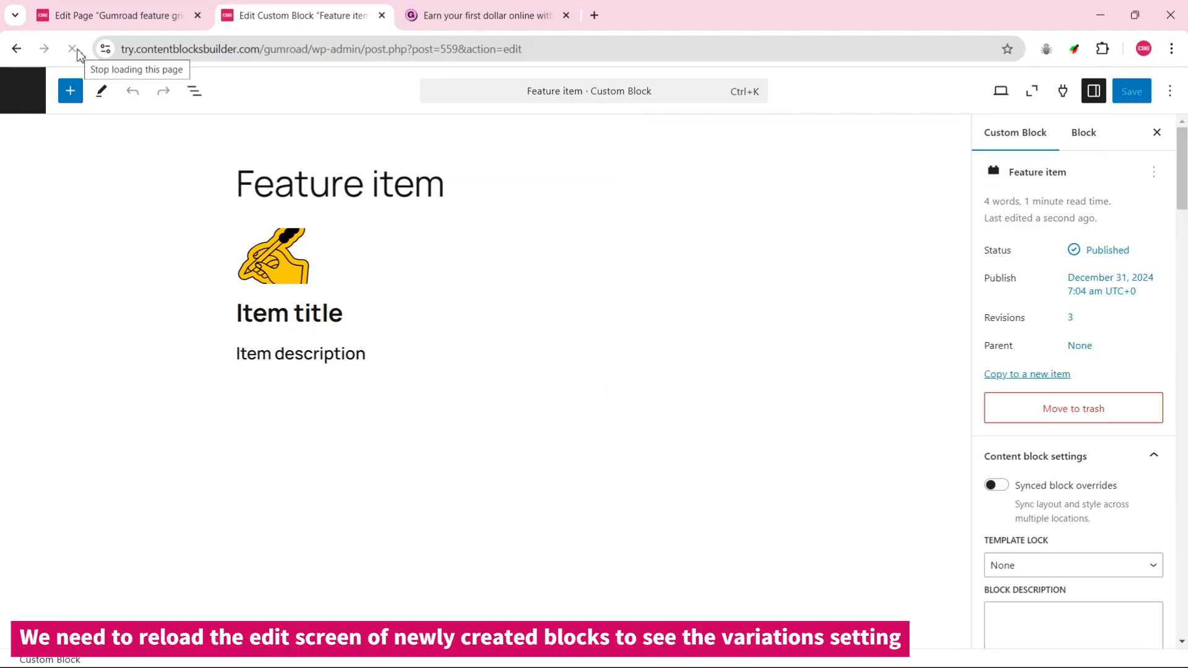
scroll(1168, 238, "down", 15)
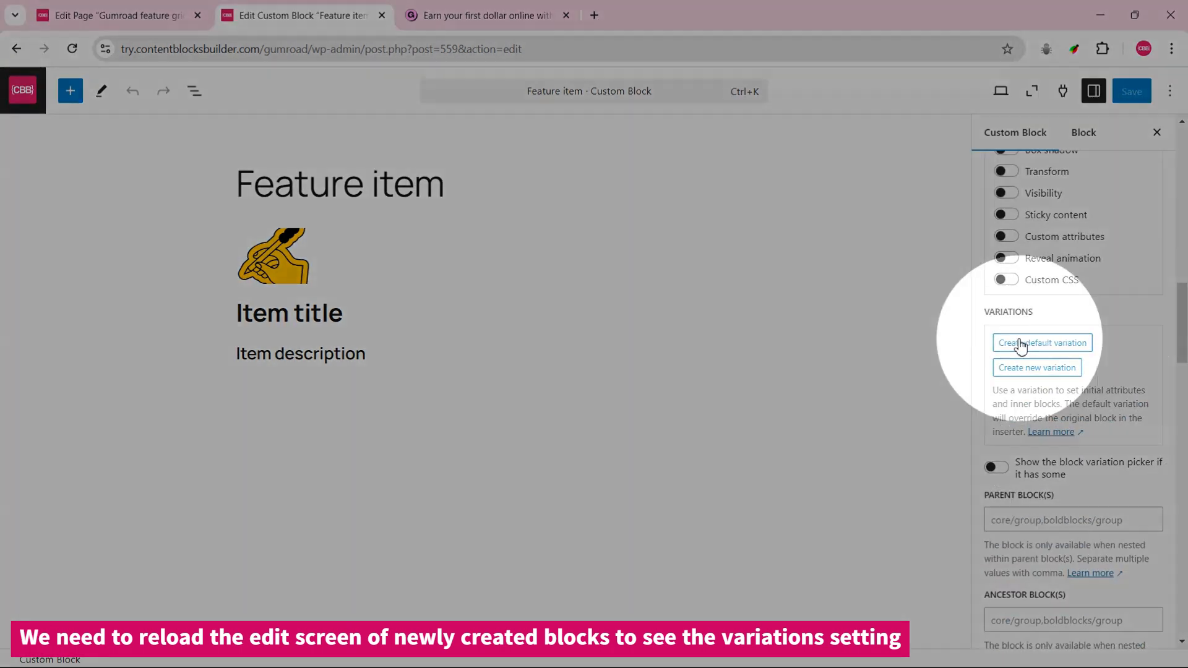
left_click(1020, 344)
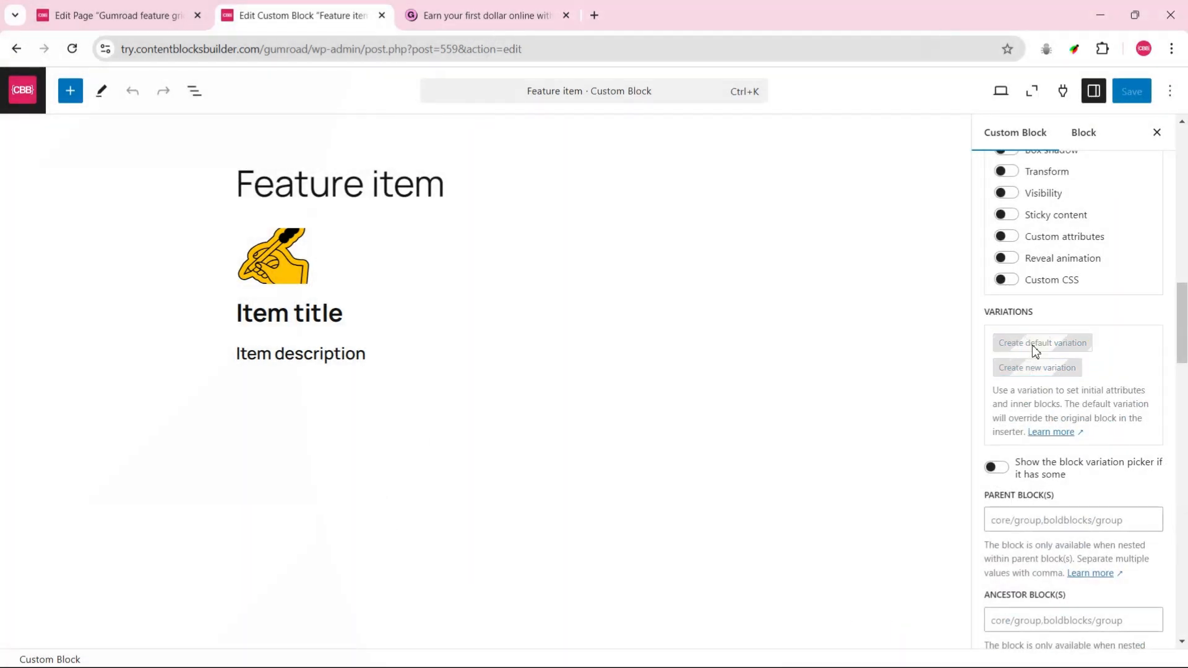
Step: Open the Feature item default variation for editing in a new tab
right_click(257, 636)
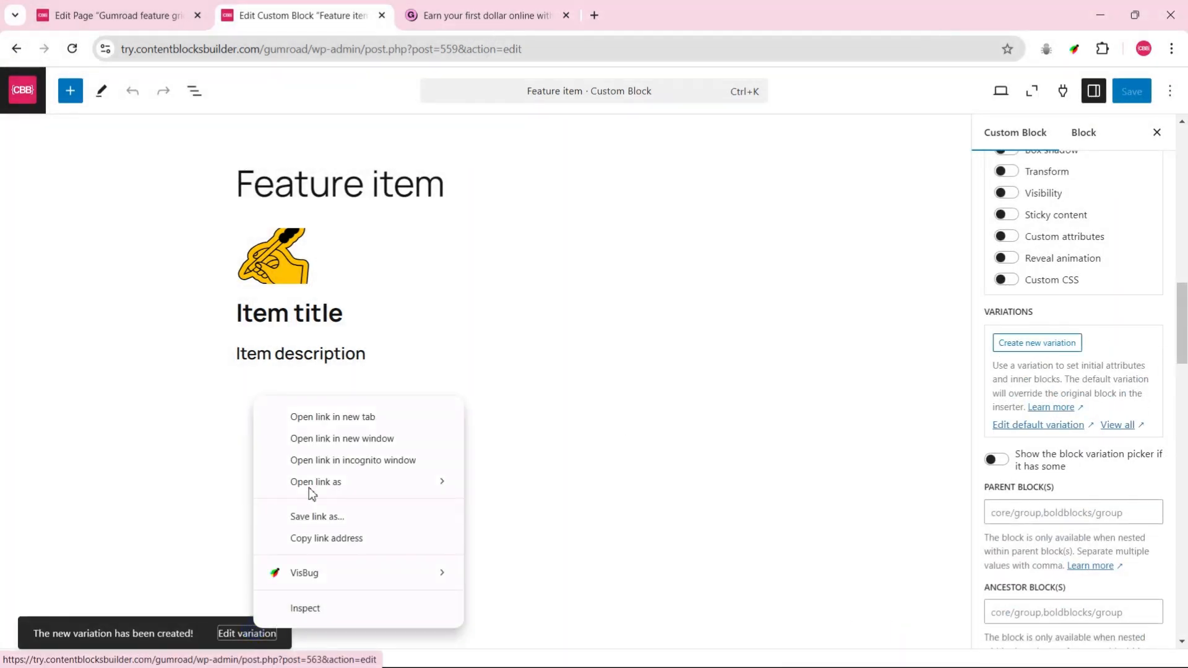
left_click(346, 417)
left_click(449, 21)
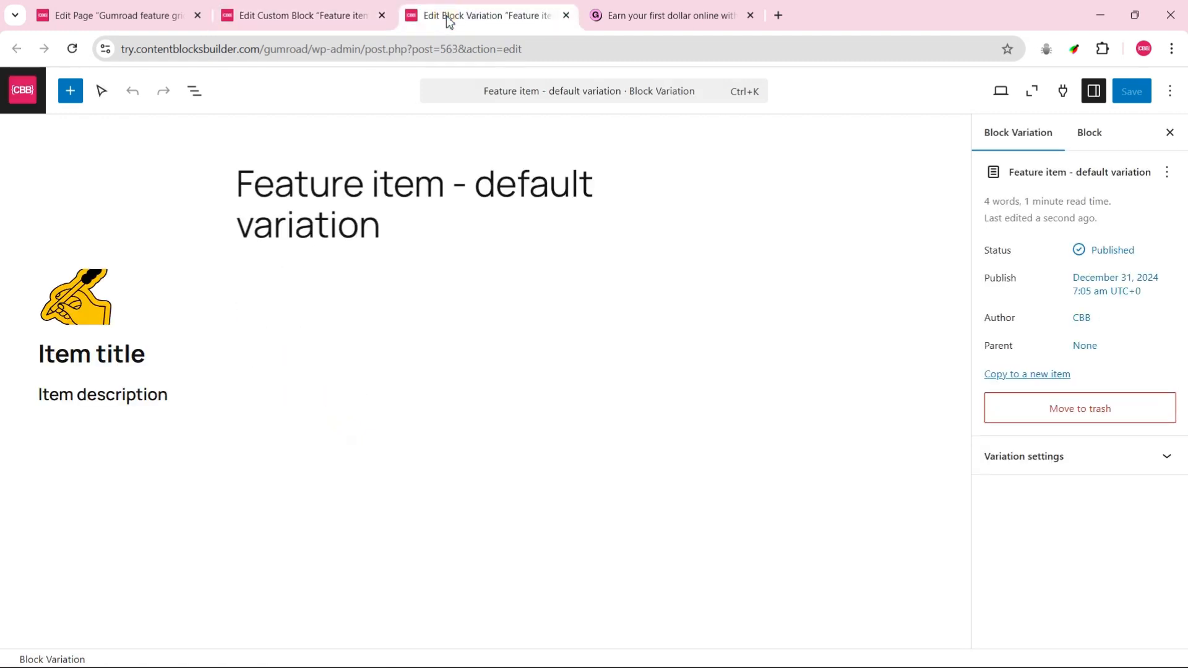
Step: Give the Feature item in the default variation a 1 px border with a 12 px radius
left_click(218, 288)
left_click(194, 90)
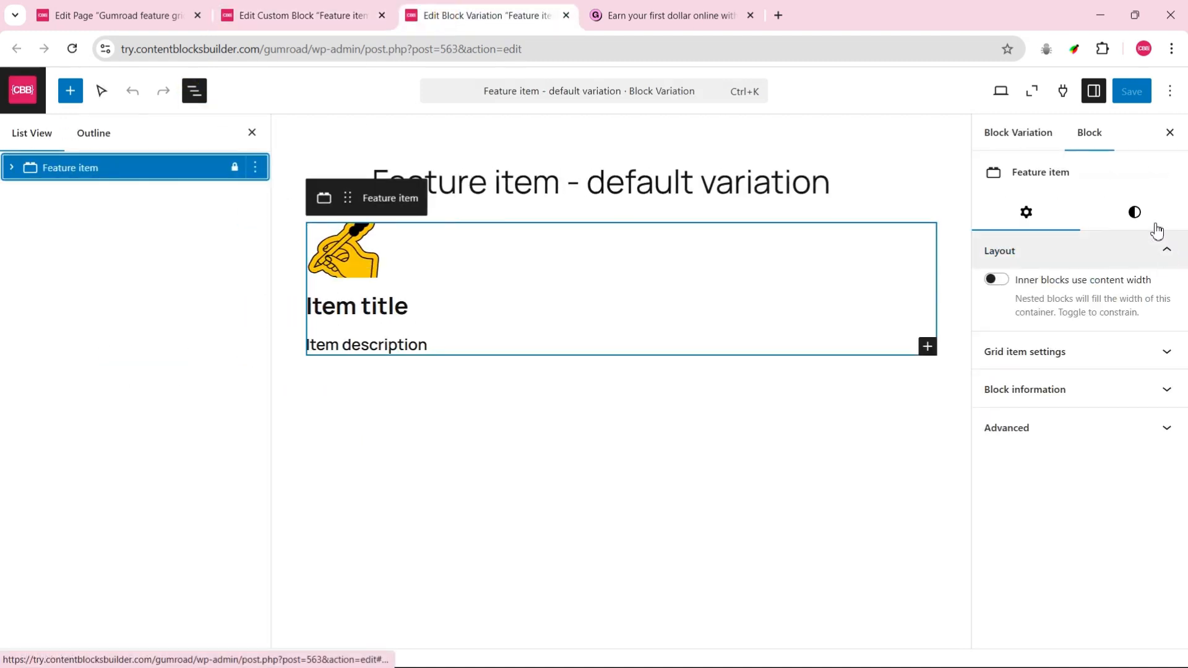
left_click(1135, 212)
left_click(1166, 441)
left_click(825, 477)
left_click(808, 504)
left_click(1042, 481)
type("12")
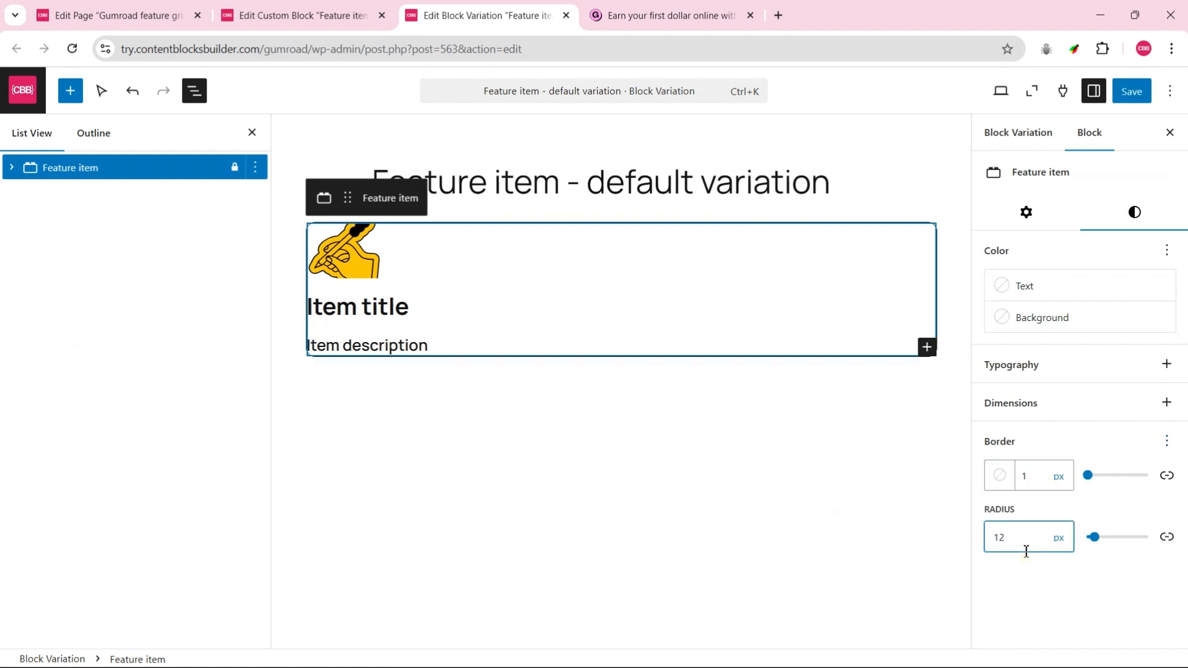
Step: Examine how the feature cards on Gumroad's About page adapt to narrower widths, using the developer tools
left_click(688, 18)
scroll(496, 313, "up", 3)
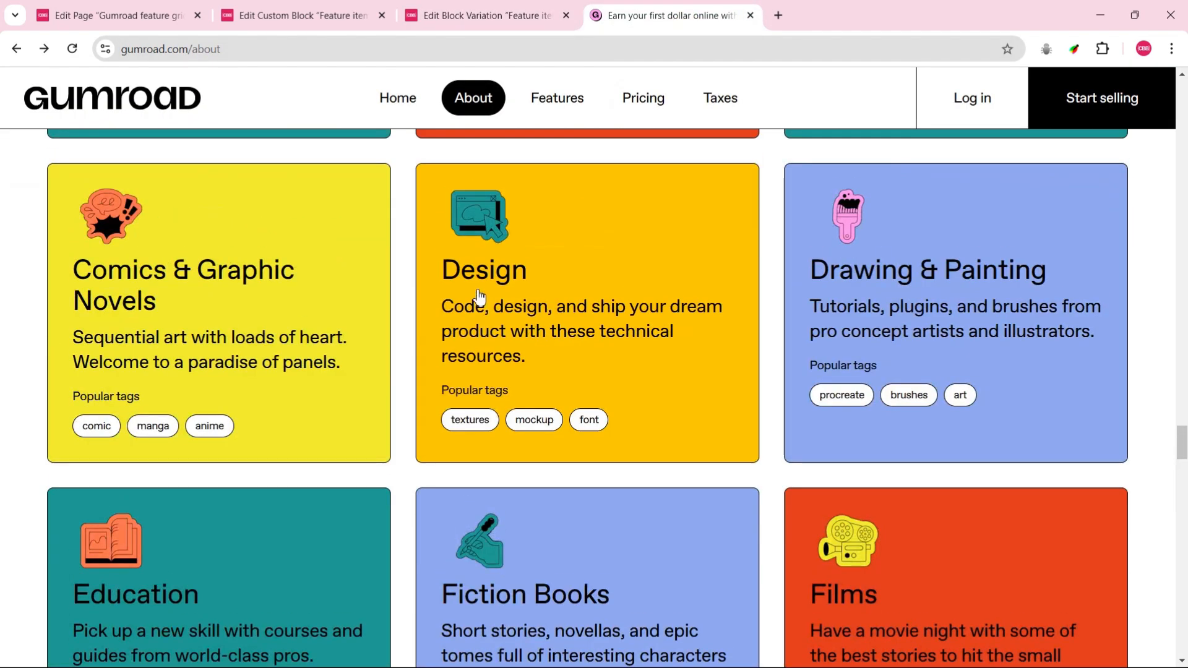
key("F12")
scroll(582, 348, "down", 15)
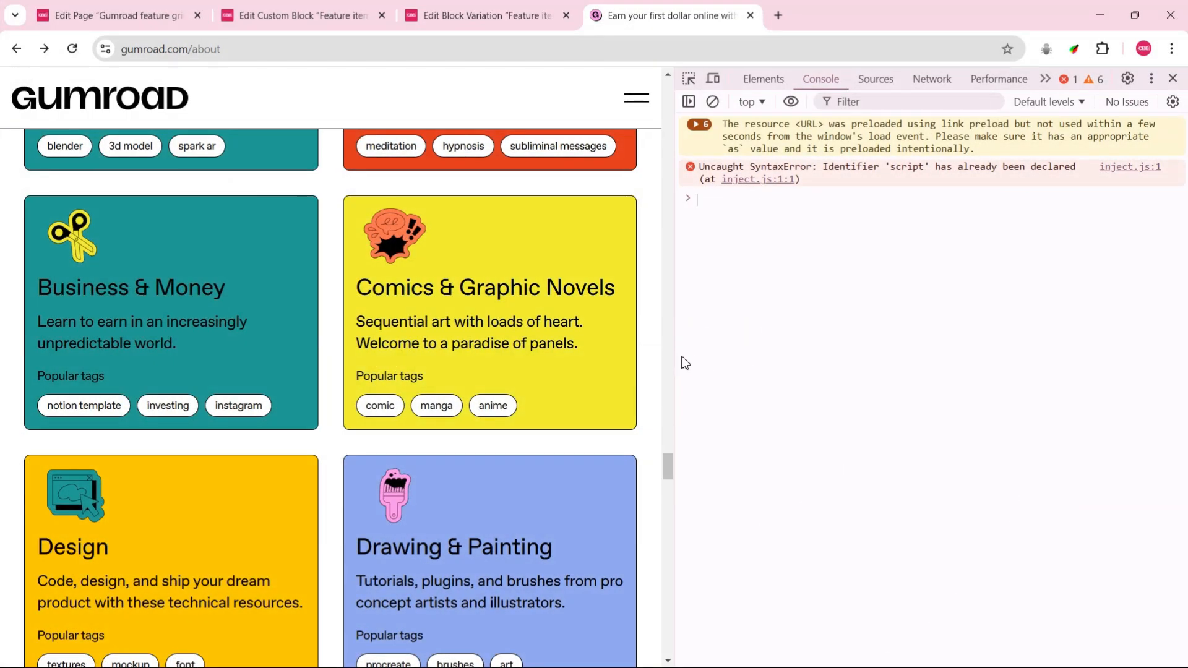
left_click_drag(674, 363, 985, 389)
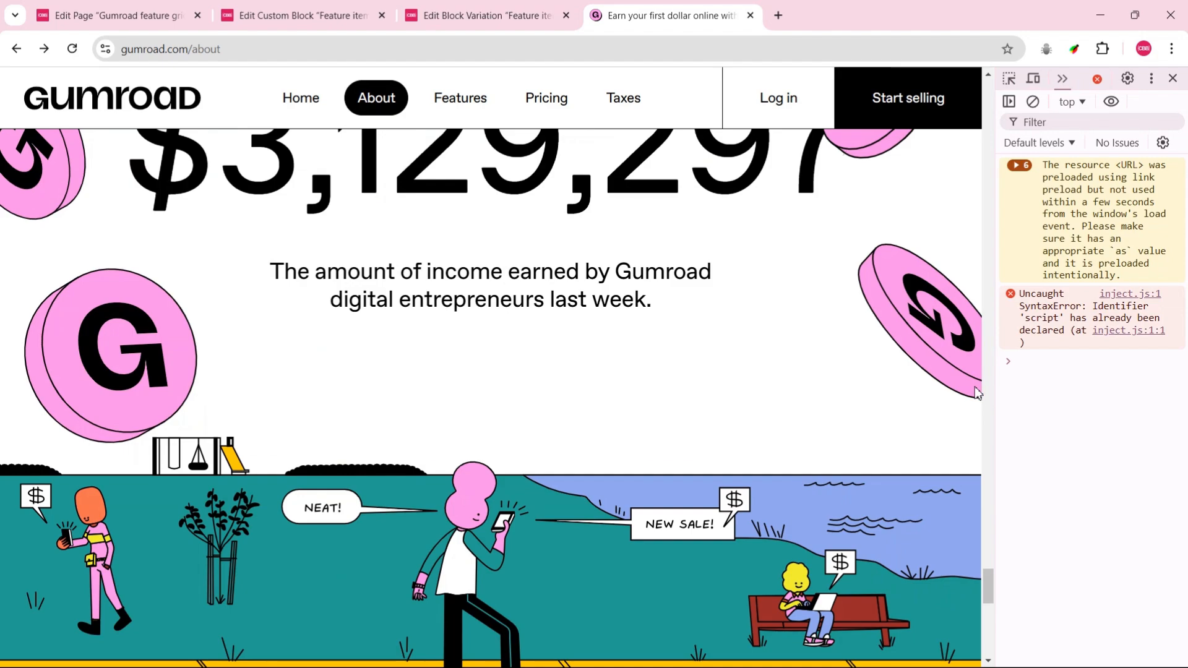
scroll(952, 387, "down", 10)
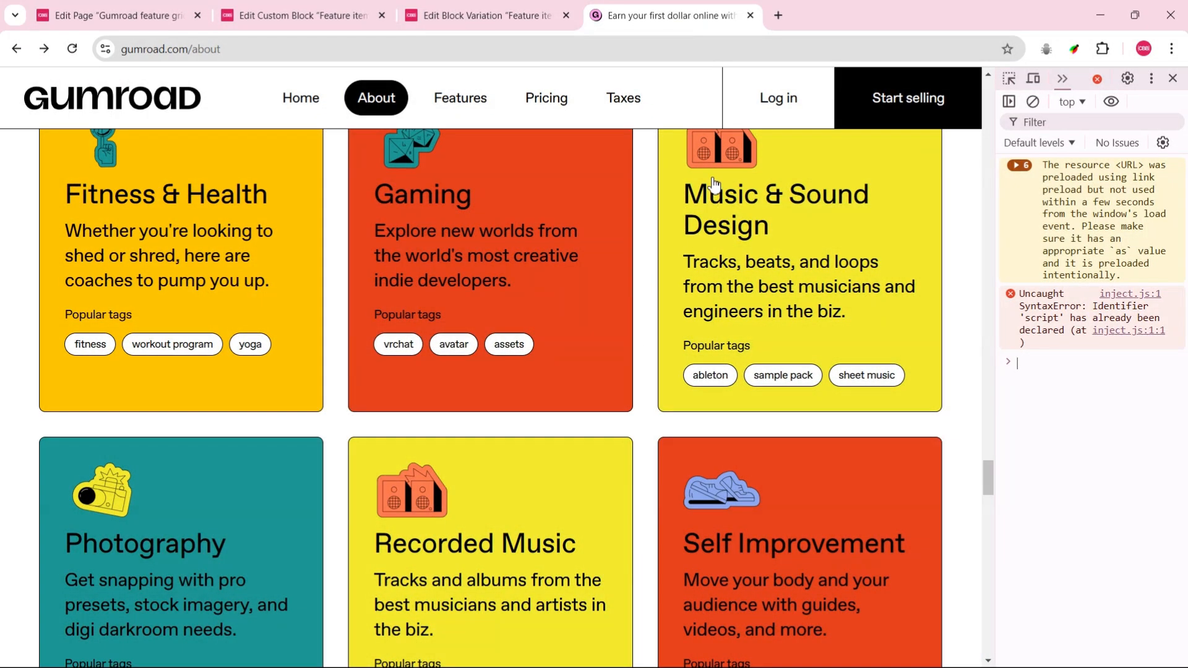
Step: Enable the responsive spacing support for the Feature item custom block and save the block
left_click(288, 13)
scroll(1161, 306, "up", 6)
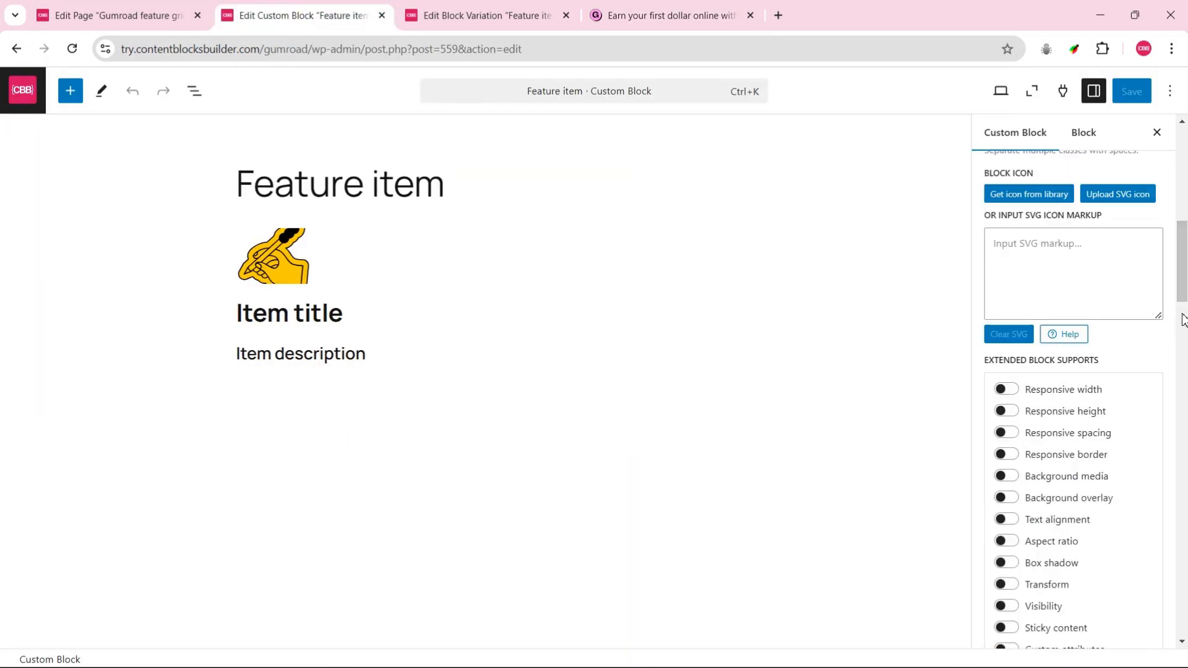
scroll(1161, 306, "down", 3)
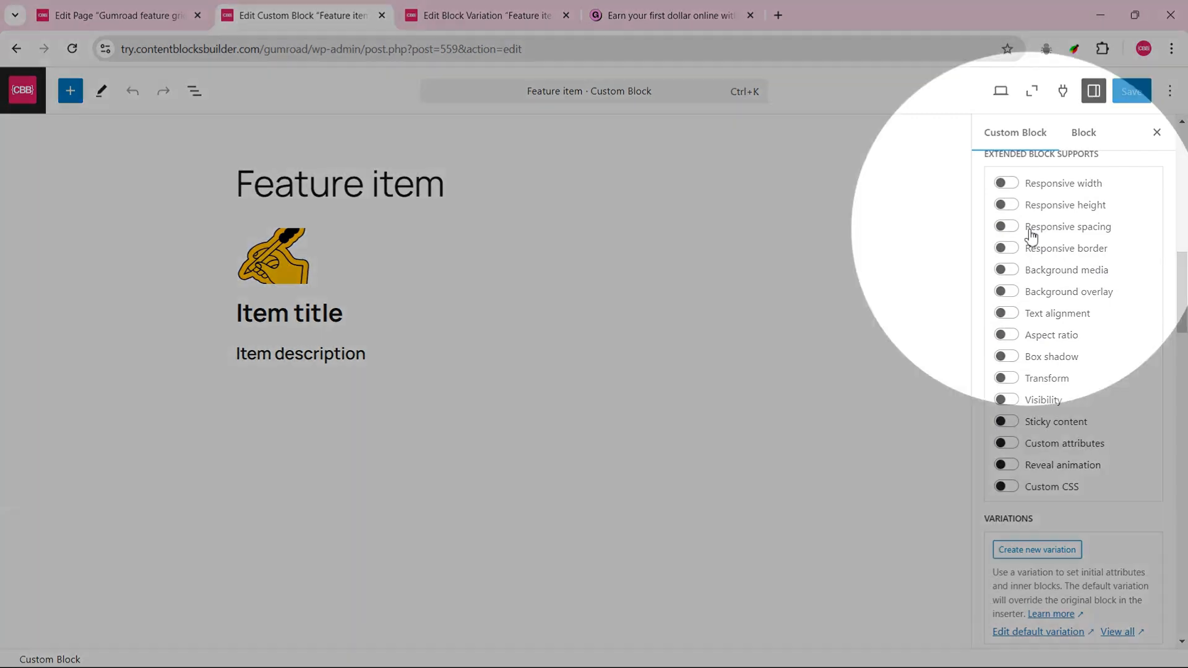
left_click(1008, 226)
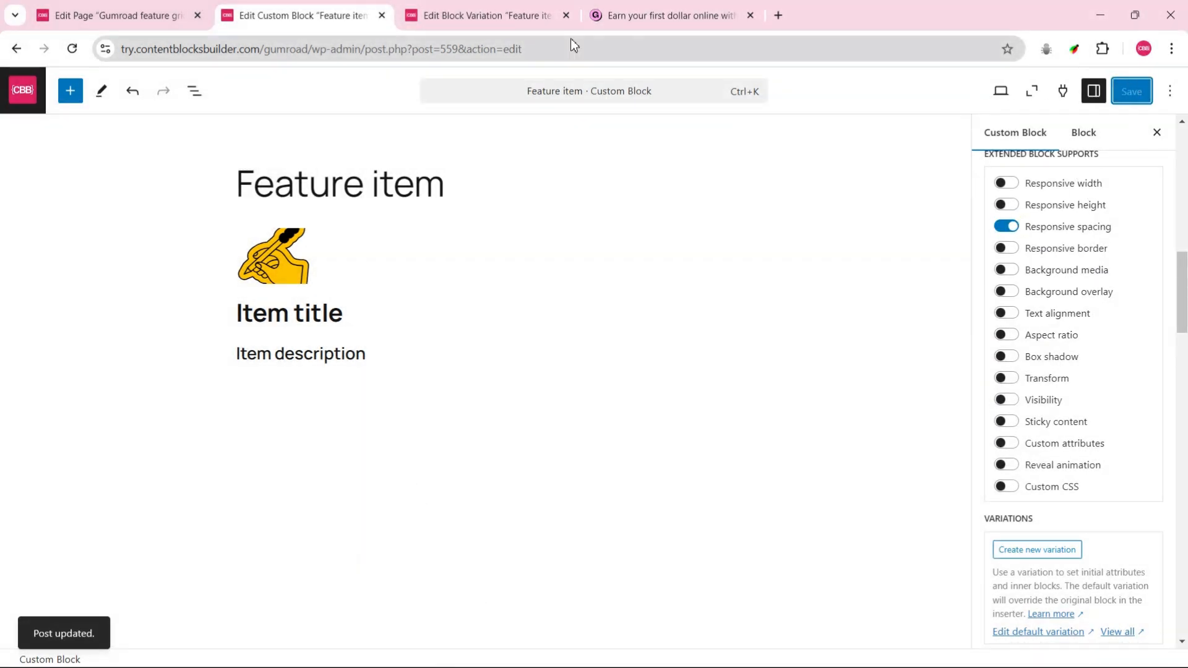
Step: In the Feature item default variation, set the item's mobile responsive padding to 1 rem vertically and 1 rem horizontally
left_click(488, 15)
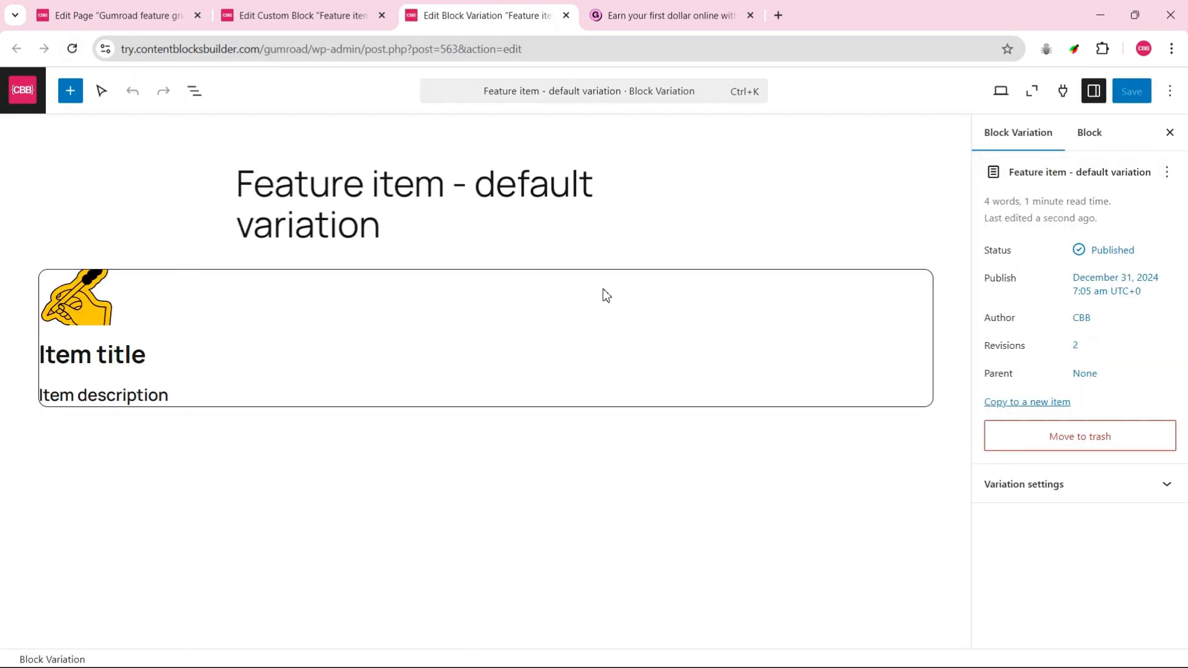
left_click(634, 291)
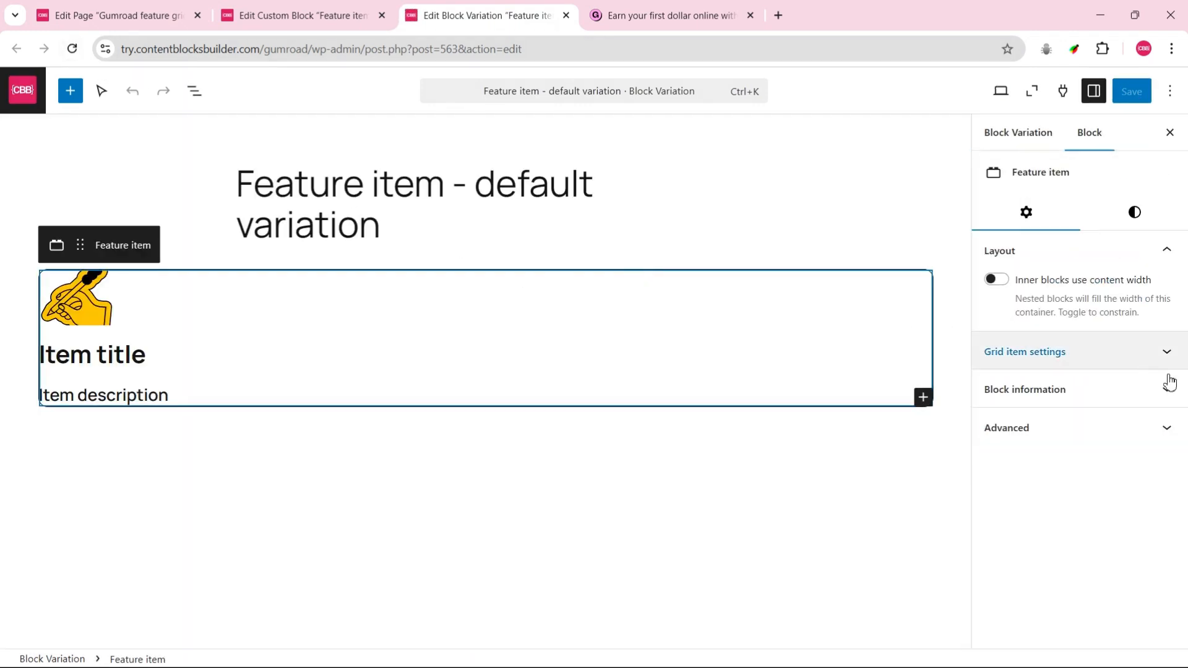
left_click(1134, 212)
left_click(1165, 584)
left_click_drag(1185, 473, 1180, 562)
left_click(1046, 530)
left_click(1072, 573)
left_click(1145, 587)
left_click(1052, 585)
left_click(1056, 524)
type("1")
left_click(1154, 618)
left_click(1053, 619)
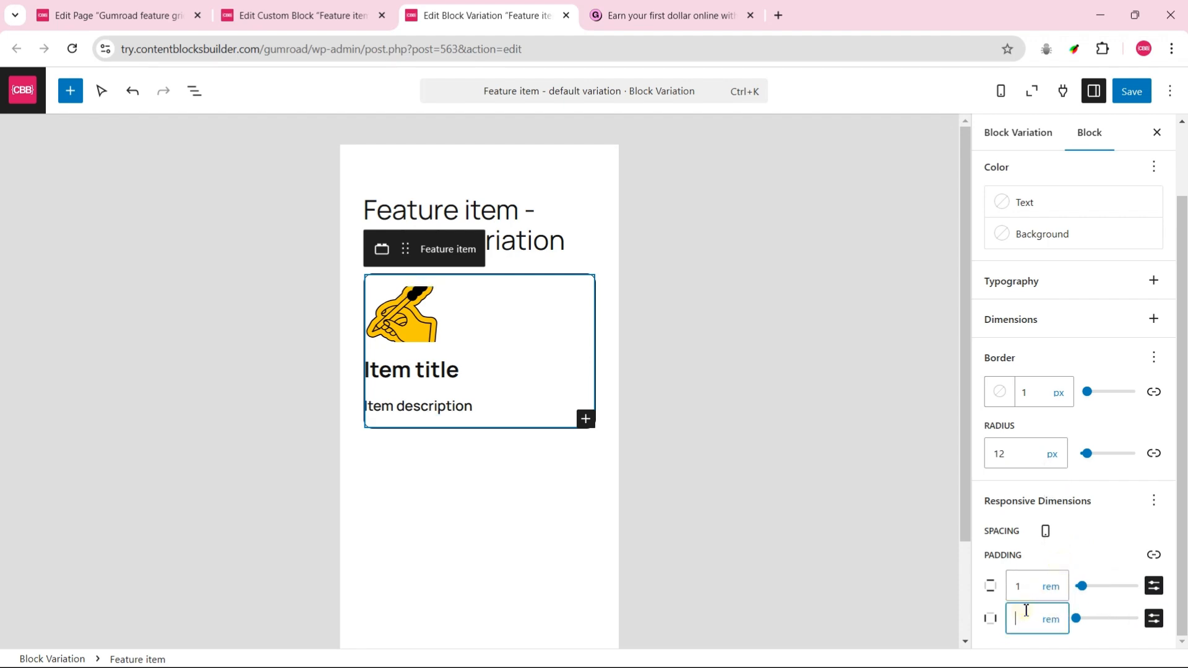
type("1")
Step: Set the Feature item's desktop responsive padding to 2 rem vertically and horizontally, then save the variation
left_click(1056, 535)
left_click(1069, 601)
left_click(1046, 531)
left_click(1064, 627)
double_click(1023, 586)
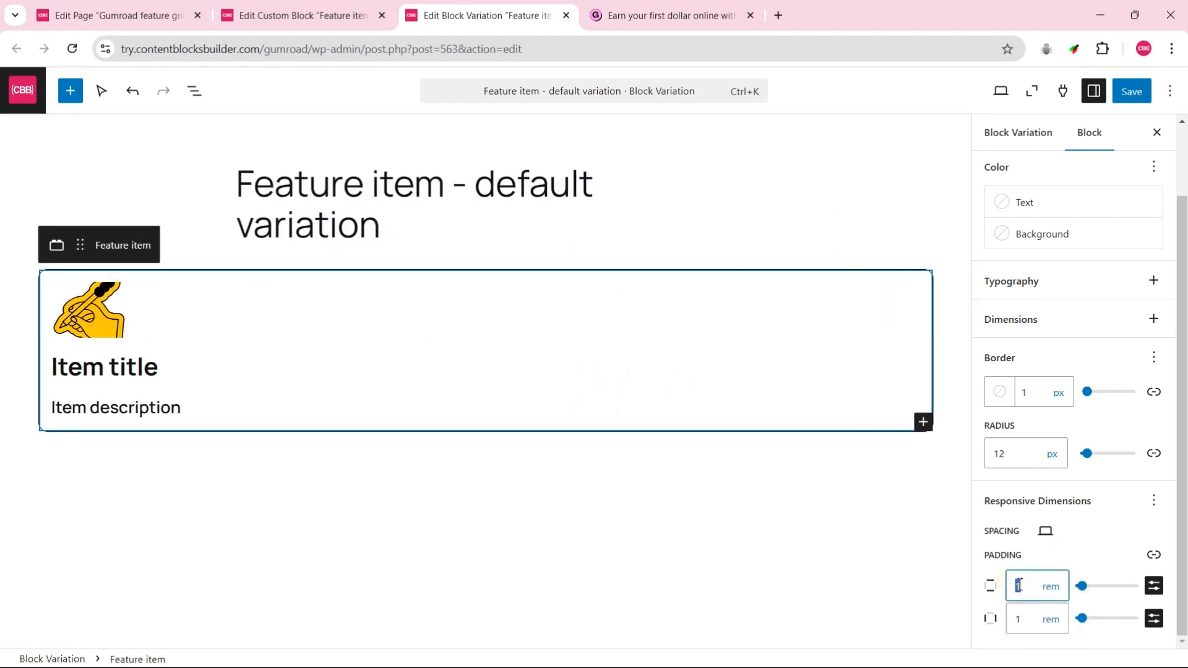
type("2")
key("Tab")
type("2")
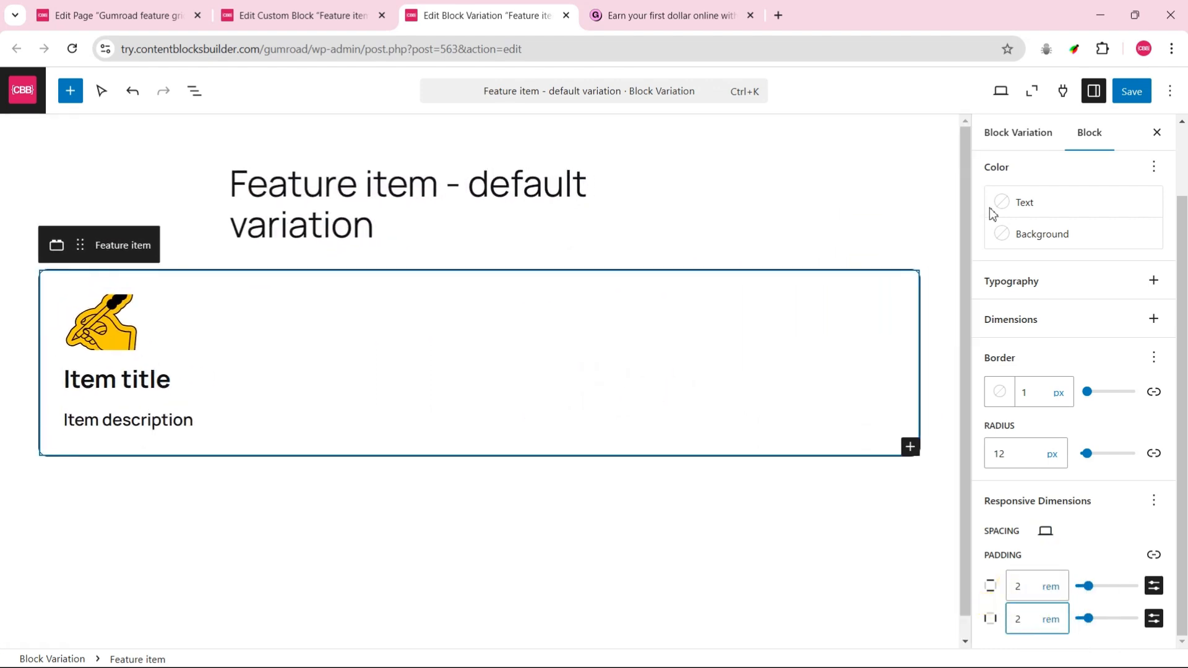
left_click(1131, 91)
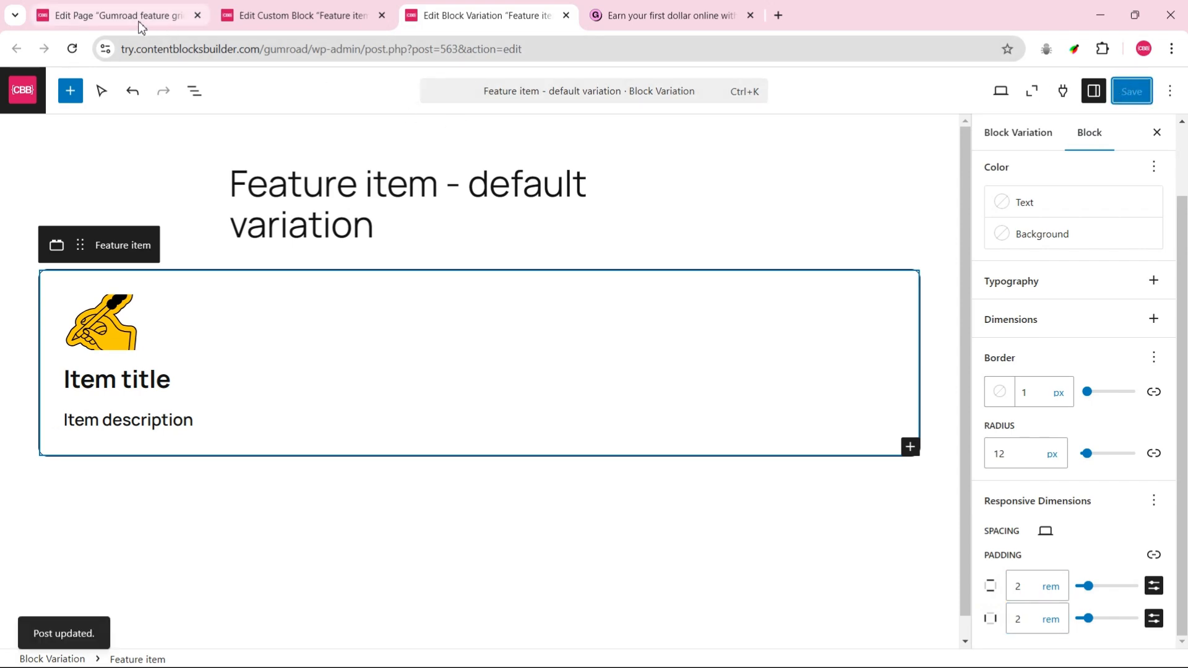
Step: Reload the Gumroad feature grid page and transform its existing Feature item into the default variation
left_click(142, 27)
left_click(253, 134)
left_click(1132, 93)
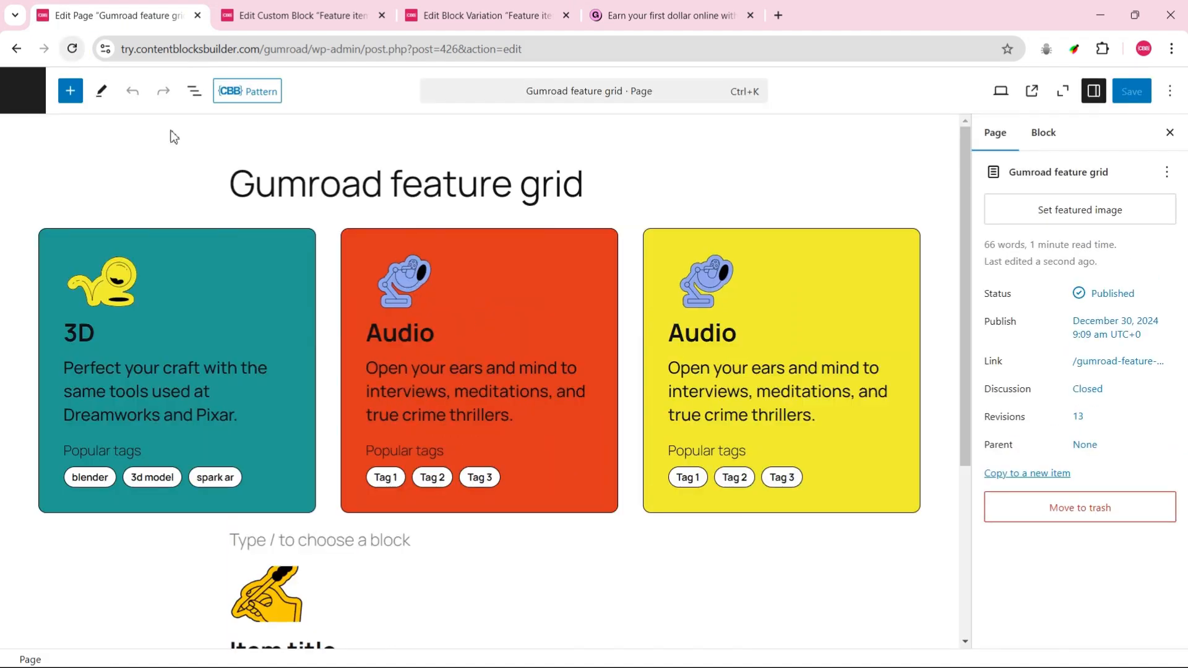
scroll(337, 254, "down", 3)
left_click(266, 384)
left_click(247, 334)
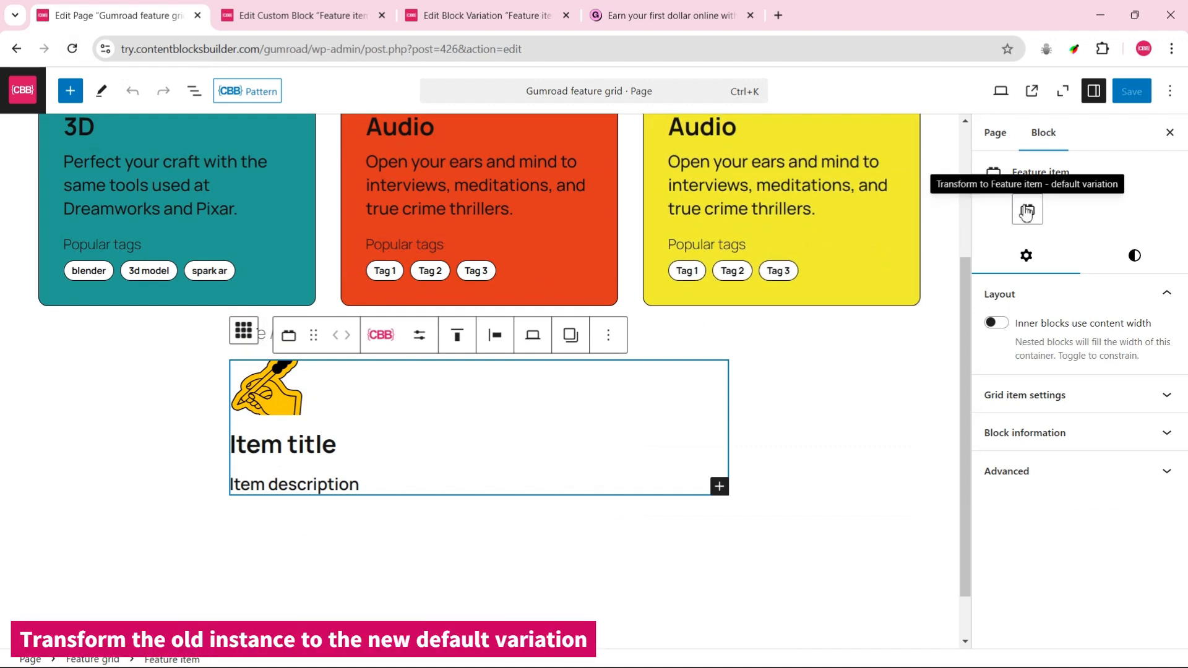
left_click(1027, 211)
Step: Add a second default-variation Feature item to the Feature grid
left_click(243, 331)
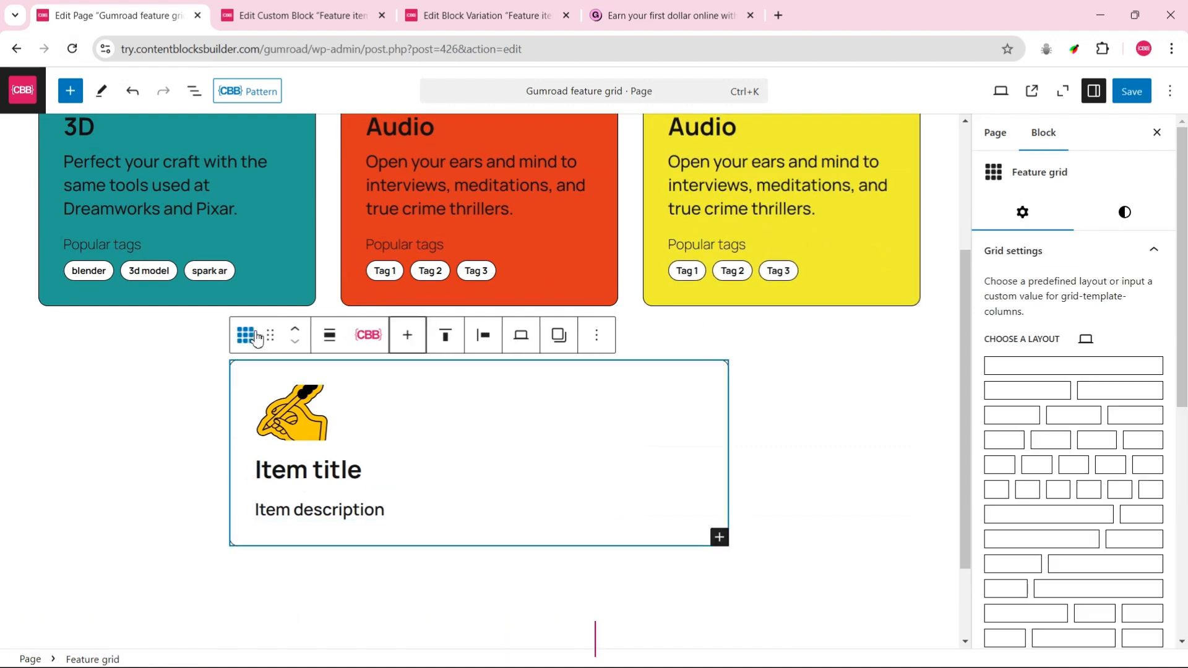
left_click(413, 344)
left_click(334, 413)
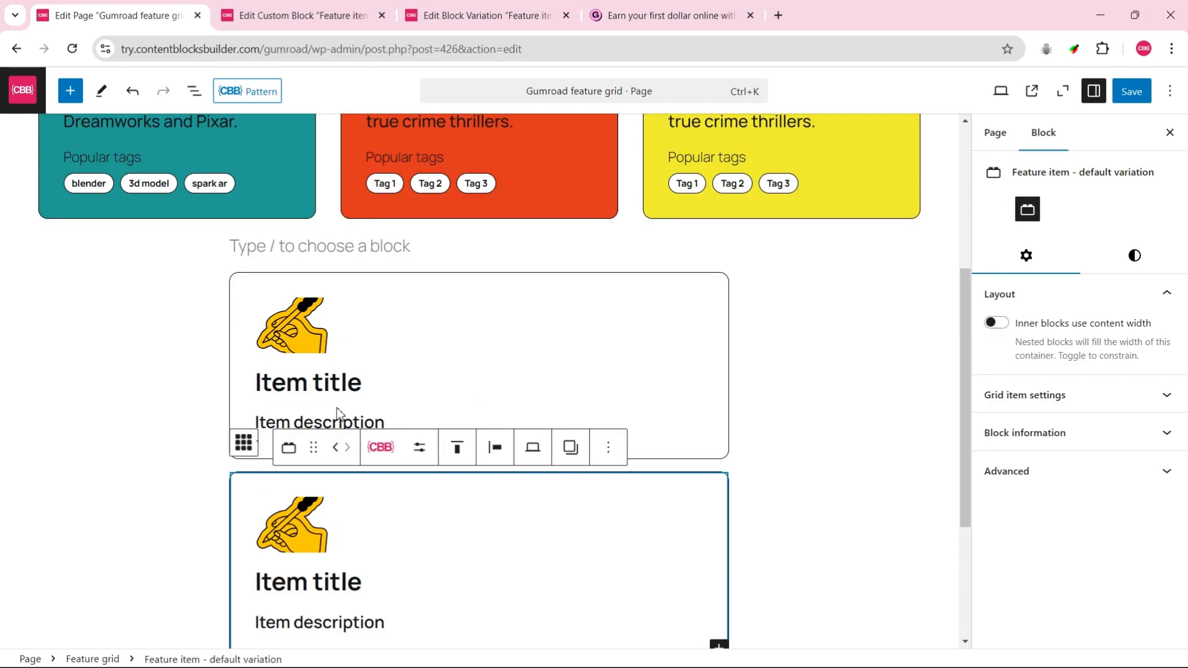
Step: Give the Feature grid wide width and a three-equal-column layout, then save the page
left_click(247, 443)
left_click(330, 237)
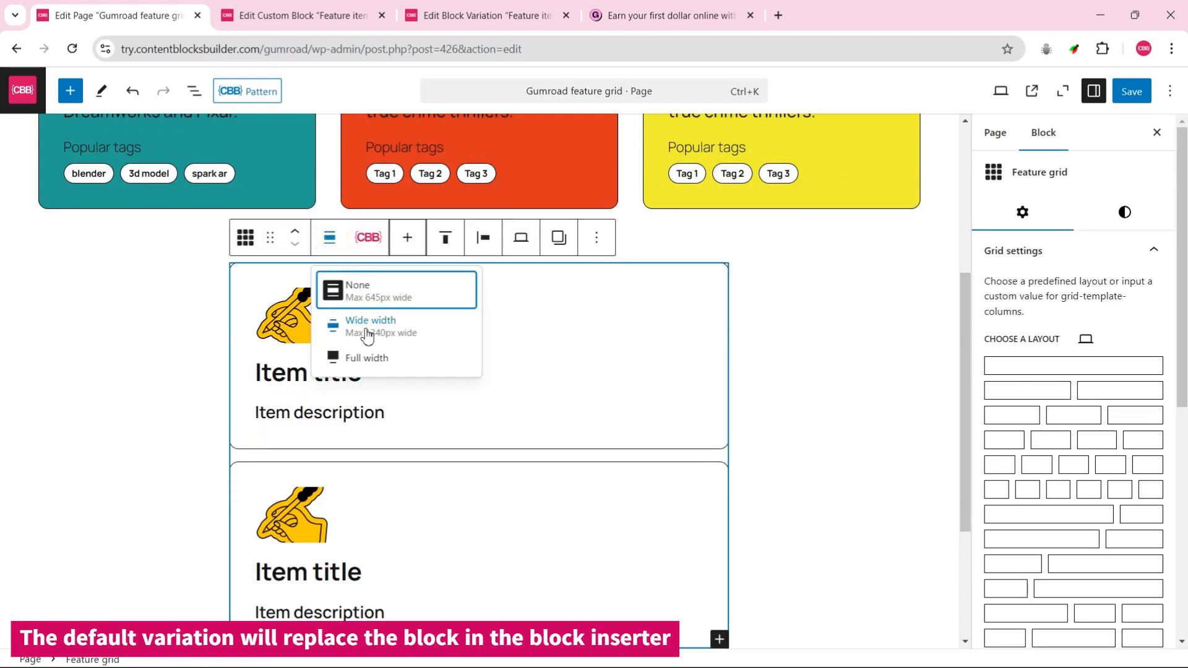
left_click(366, 331)
left_click(1095, 425)
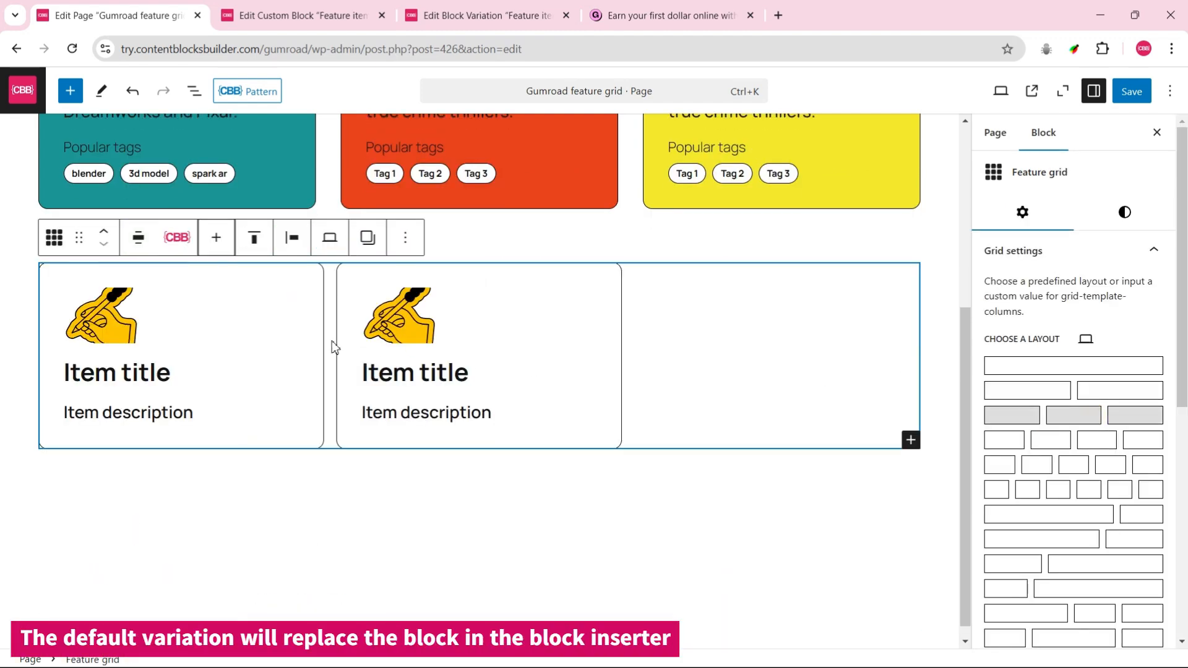
scroll(159, 503, "up", 3)
scroll(164, 508, "down", 3)
scroll(166, 505, "up", 3)
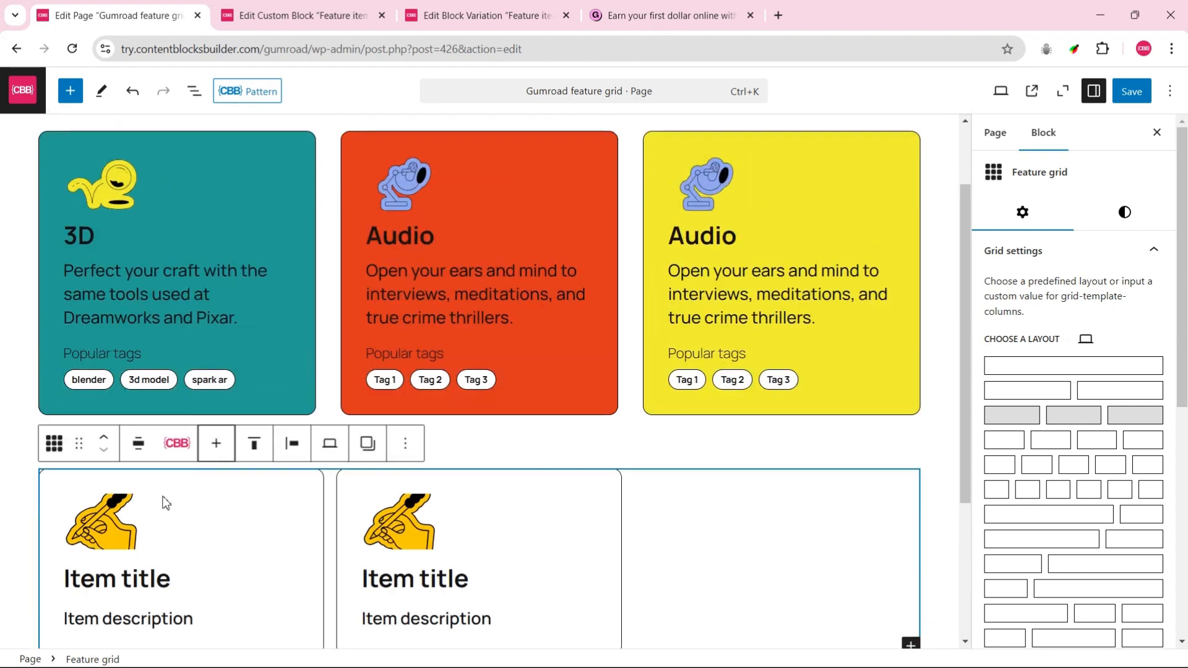
scroll(166, 502, "down", 3)
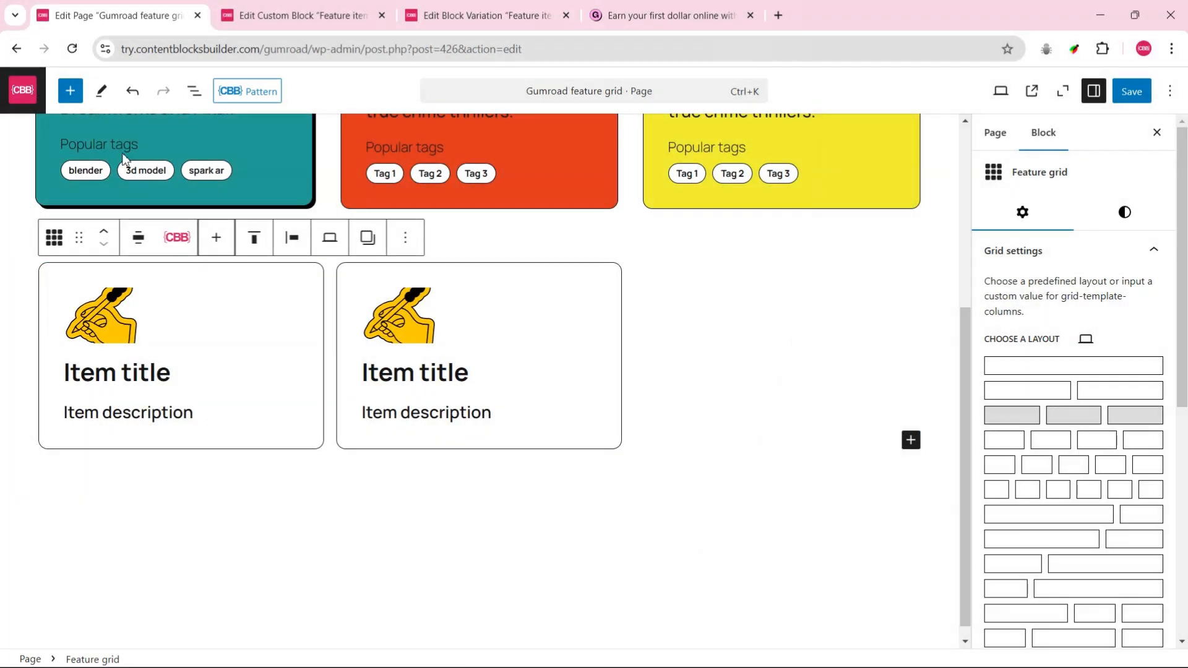
left_click(1127, 93)
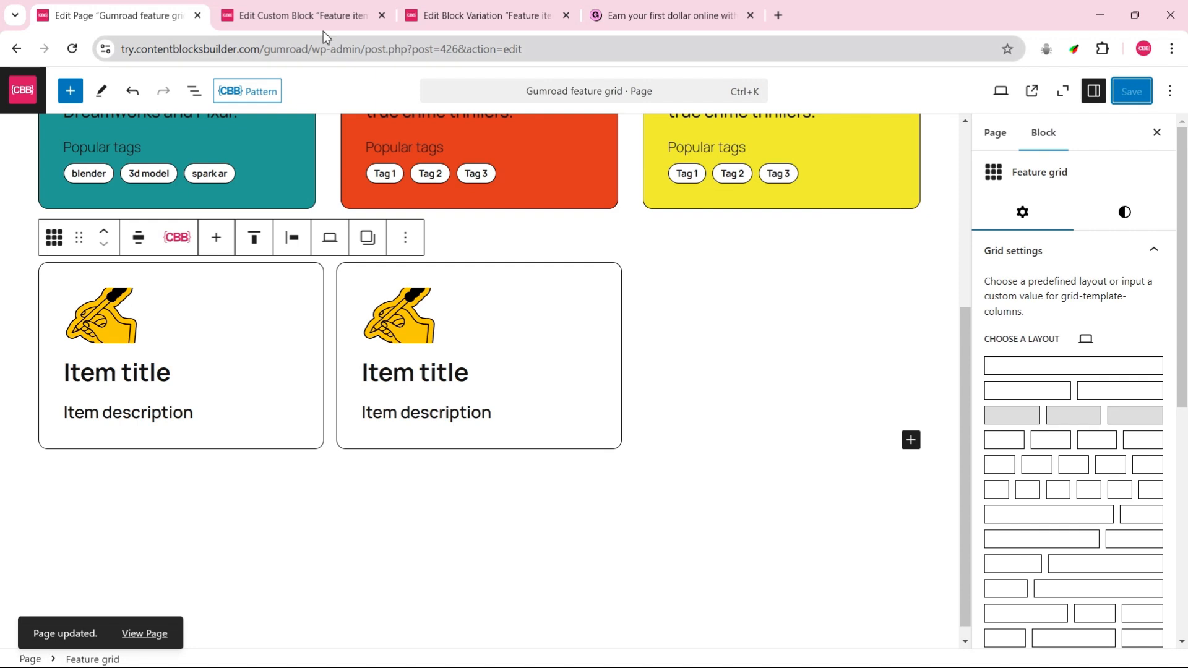
Step: In the Feature item custom block, add a "Popular tags" paragraph below the item description
left_click(294, 18)
left_click(402, 363)
key("Return")
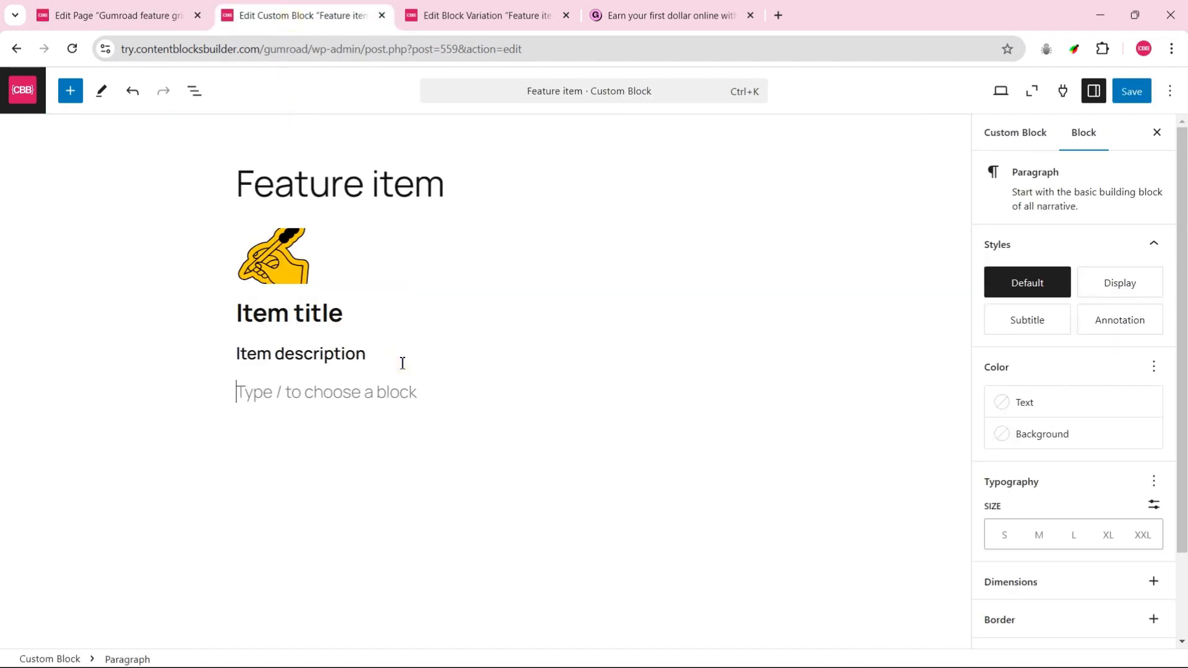
type("Popular tags")
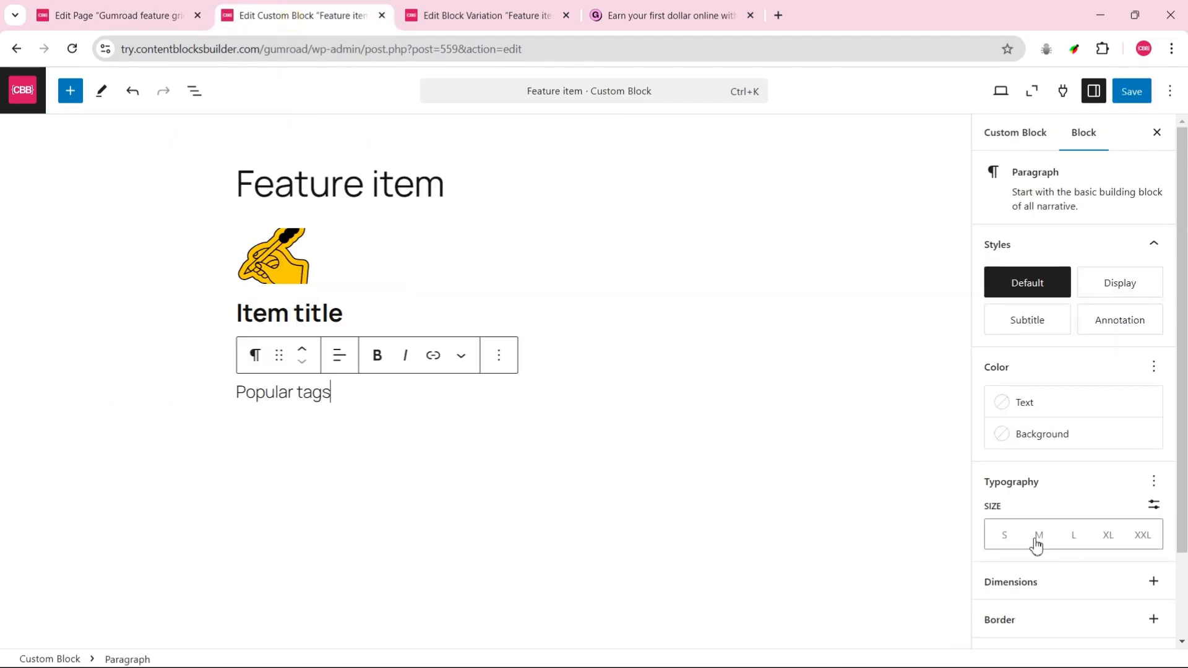
Step: Give the "Popular tags" paragraph a Semi Bold appearance and a custom font size of 0.9 rem
left_click(1039, 536)
left_click(1153, 483)
left_click(808, 262)
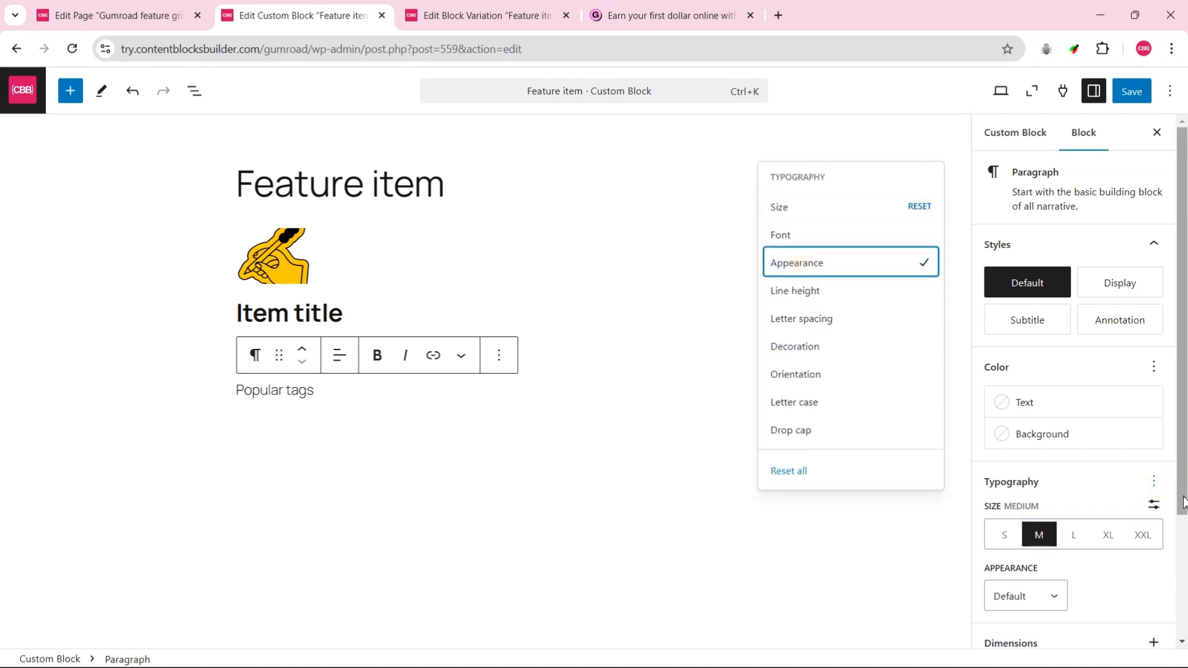
scroll(1053, 504, "down", 2)
left_click(1052, 501)
scroll(1030, 575, "up", 3)
left_click(1023, 537)
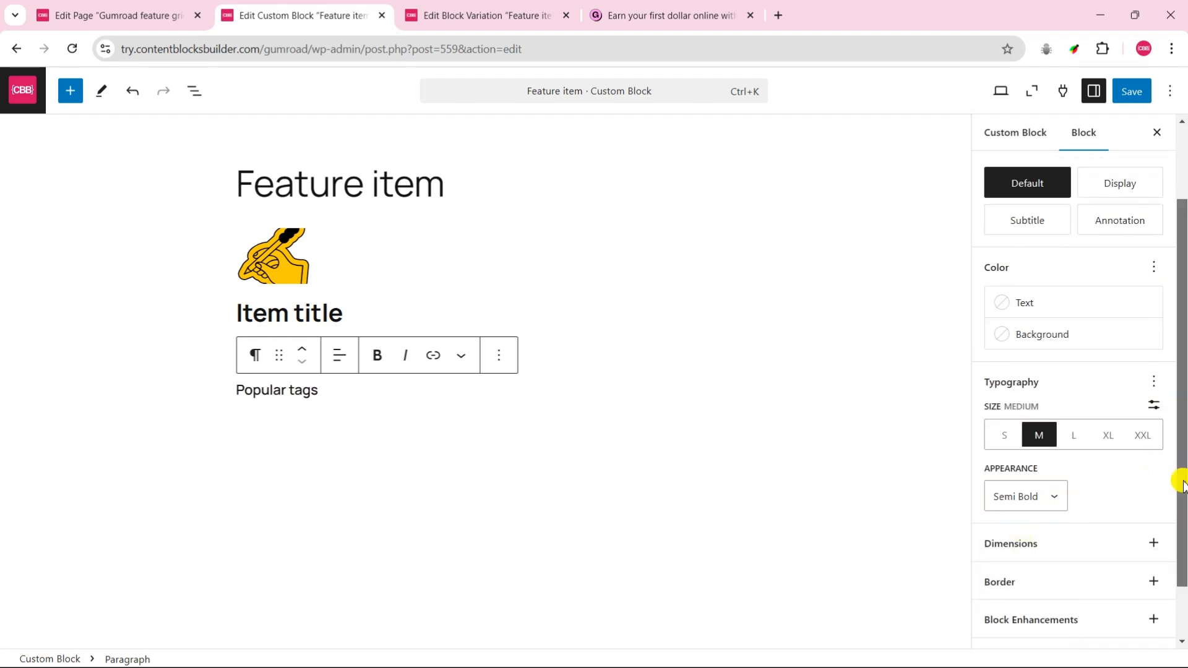
scroll(1177, 480, "down", 1)
left_click(1159, 385)
left_click_drag(1018, 409, 964, 398)
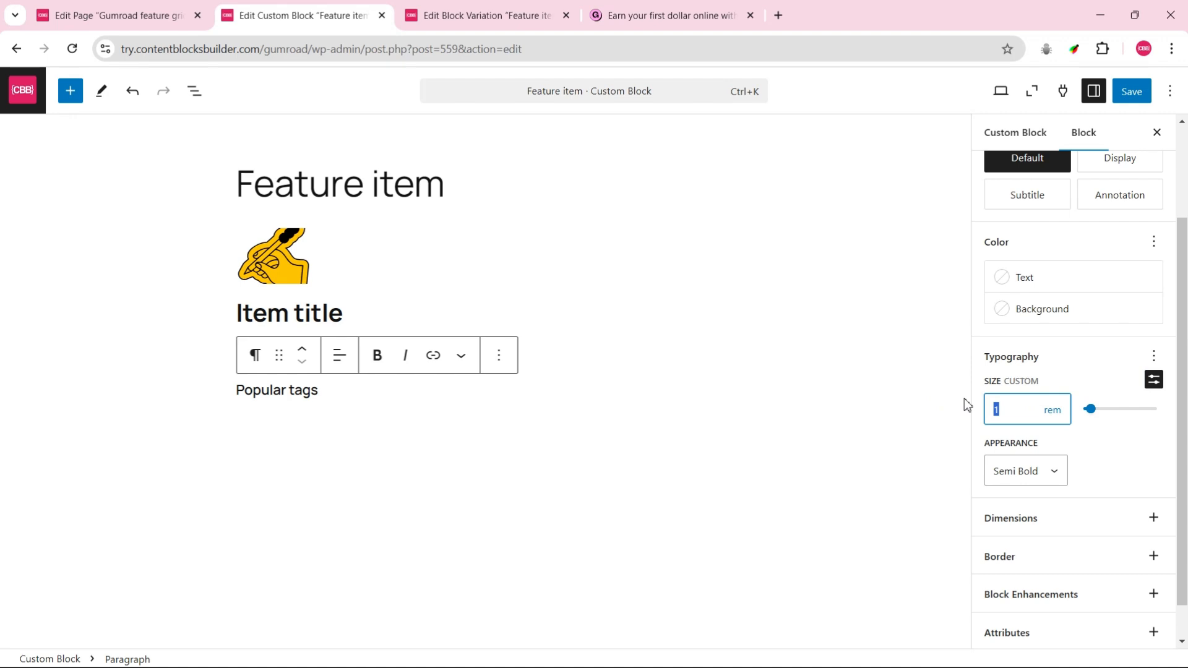
type(".9")
Step: Insert a Buttons block below "Popular tags" with a button labelled "Tag 1"
left_click(498, 355)
left_click(533, 488)
type("/bu")
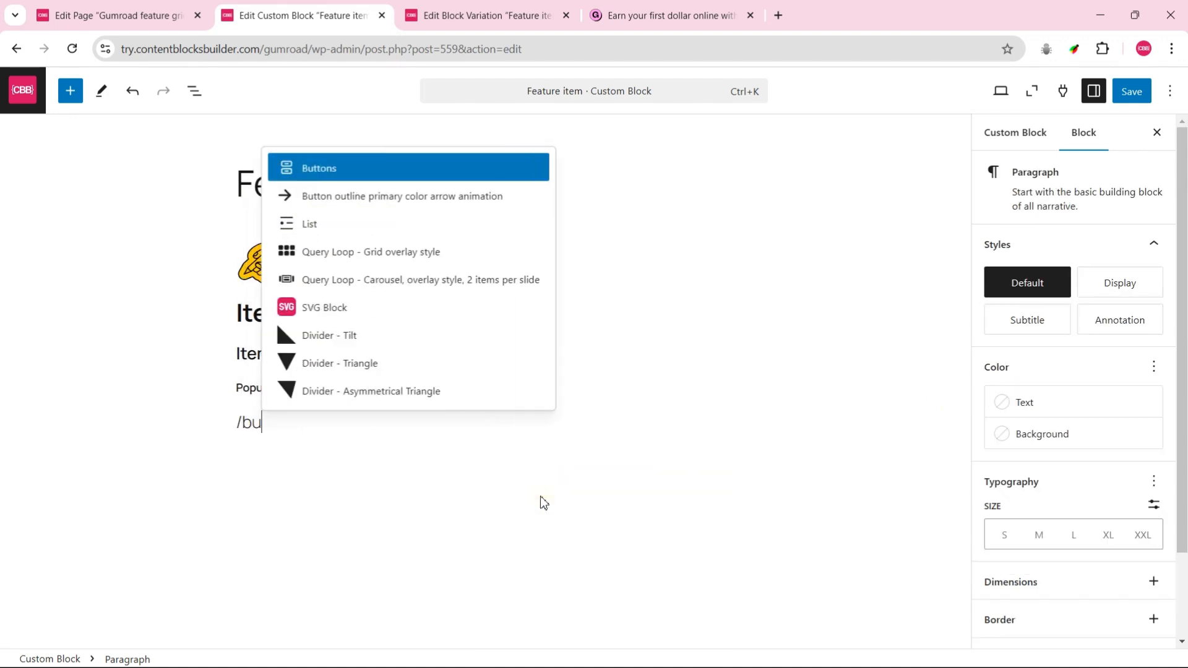
key("Return")
type("Tag")
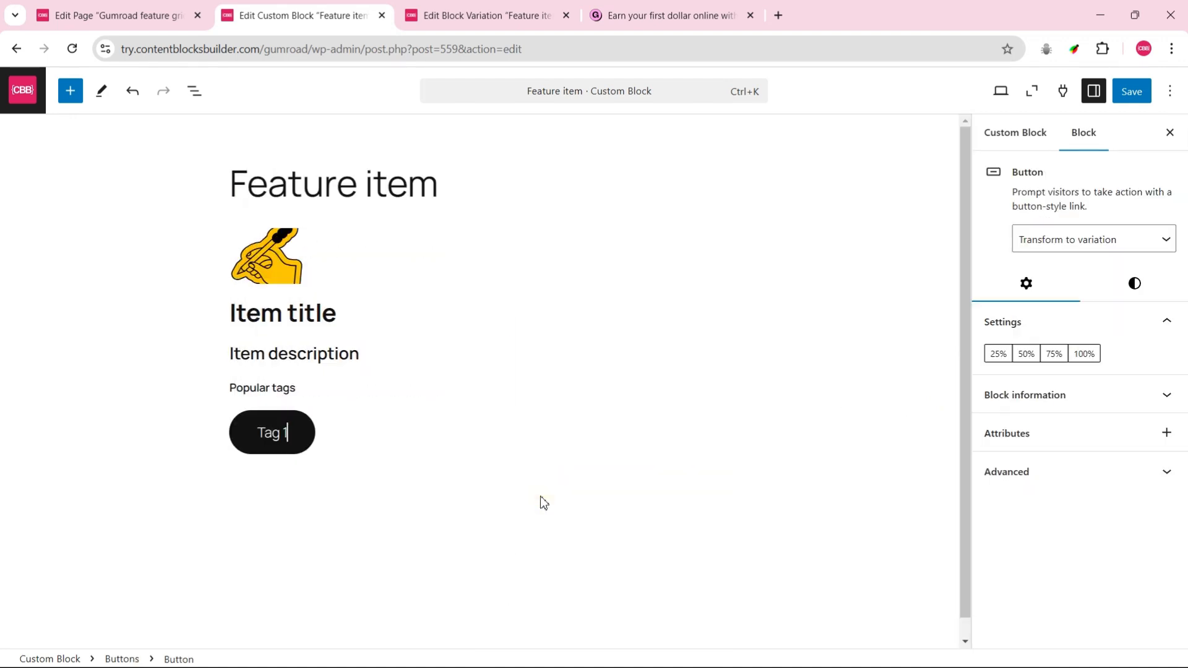
type(" 1")
Step: Style the "Tag 1" button as Outline with a white background and black text
left_click(1134, 284)
left_click(1120, 361)
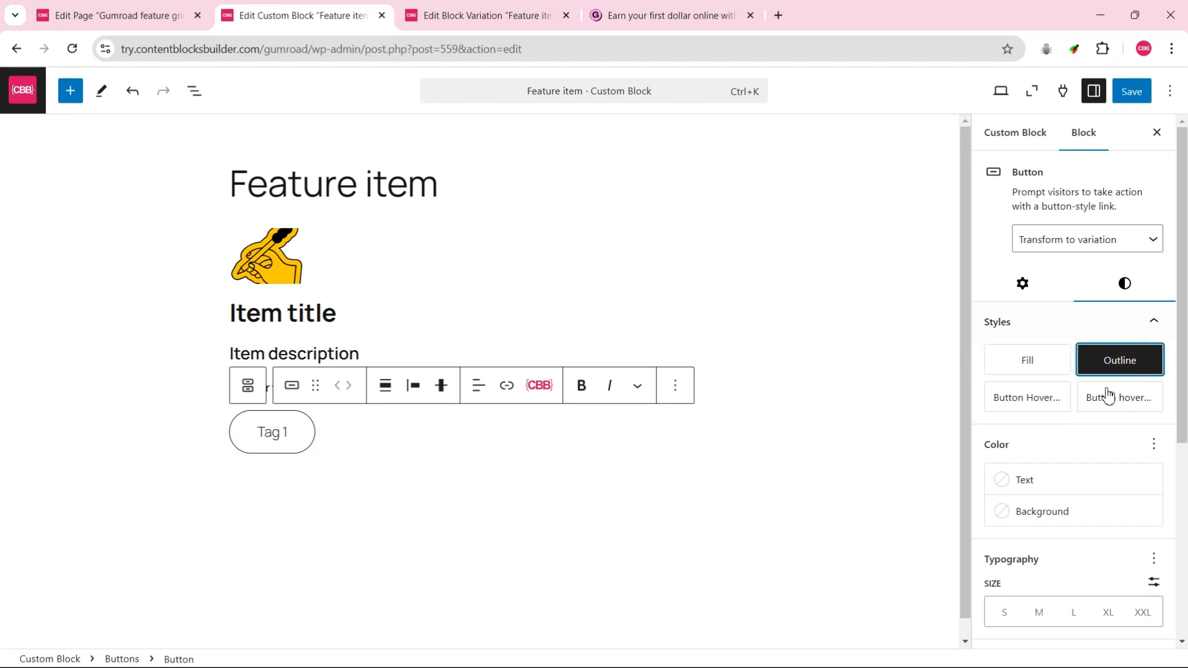
left_click(1050, 516)
left_click(782, 260)
left_click(1042, 470)
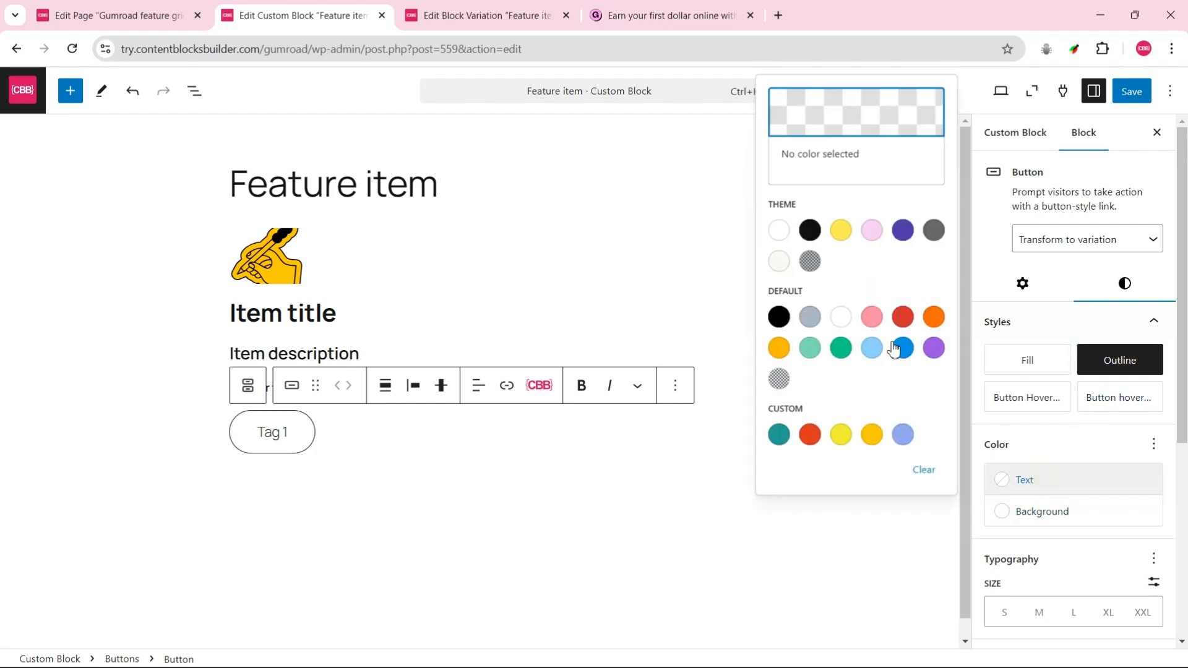
left_click(811, 231)
Step: Set the "Tag 1" button's padding to 4 px vertical and 10 px horizontal, and its font size to 0.75 rem
left_click_drag(1181, 399, 1182, 504)
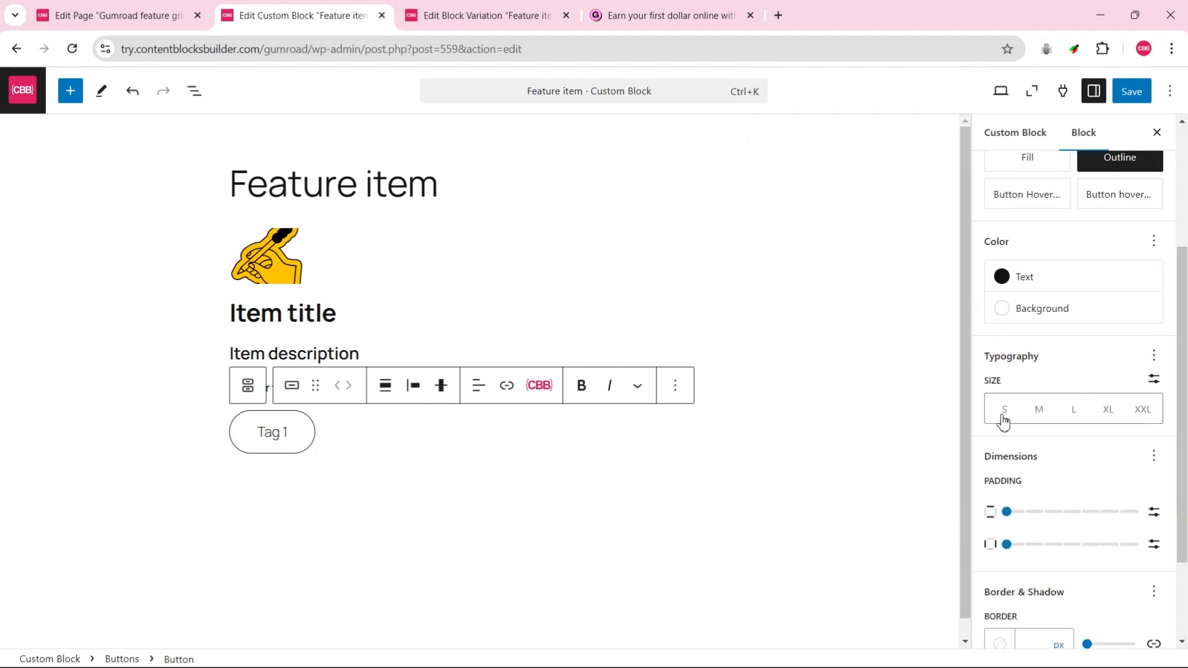
left_click(1004, 408)
left_click(1153, 512)
type("4")
left_click(1154, 542)
type("10")
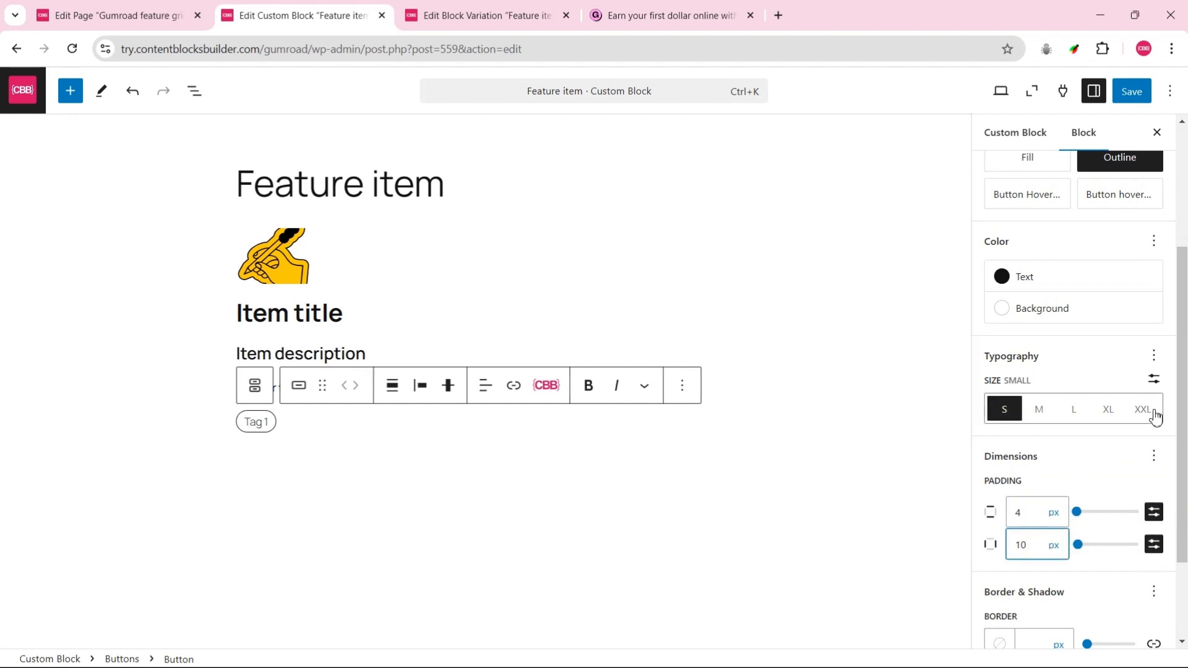
left_click(1153, 379)
left_click(1008, 411)
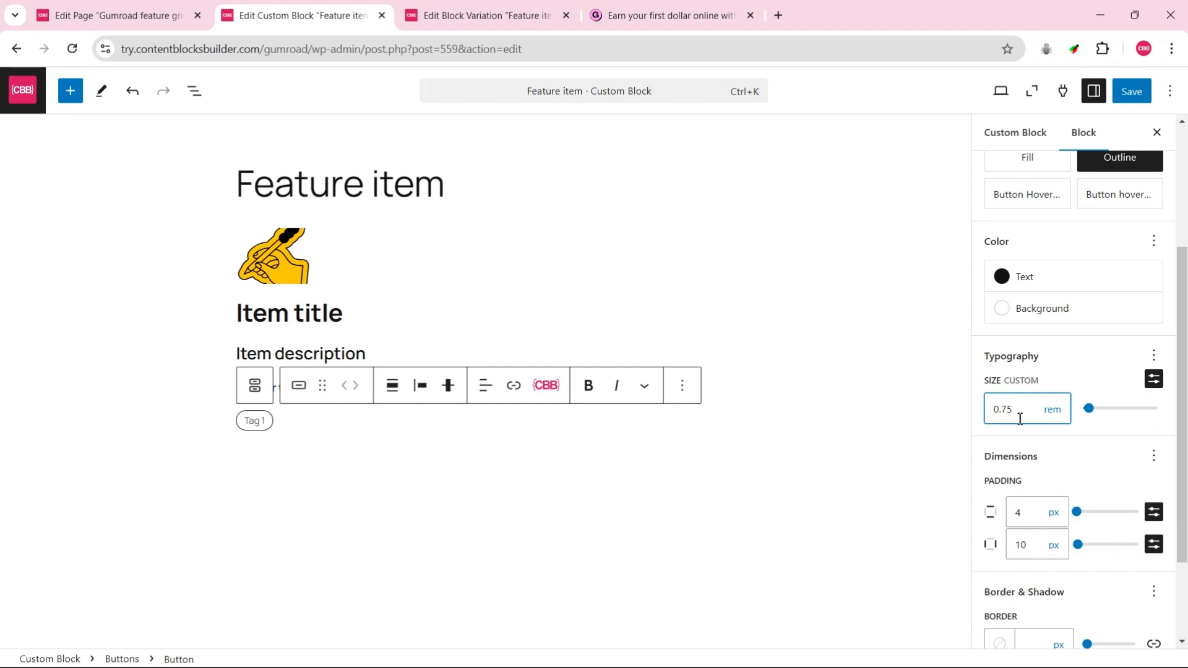
Step: Duplicate the tag button twice and label the copies "Tag 2" and "Tag 3"
left_click(683, 386)
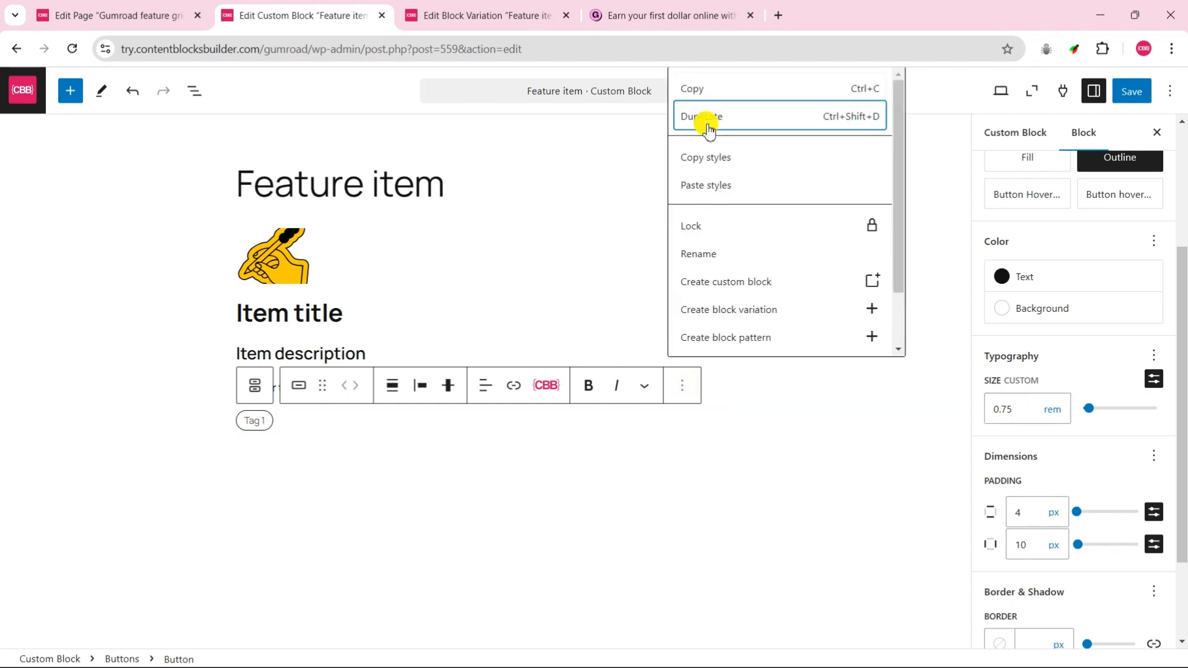
left_click(706, 123)
key("BackSpace")
type("2")
left_click(682, 386)
left_click(711, 123)
type("3")
Step: Set the block spacing of the Buttons block holding the three tags to 8 px
left_click(255, 385)
scroll(1145, 371, "down", 5)
left_click(1152, 476)
type("8")
Step: Group the "Popular tags" paragraph and the Buttons block together
left_click(321, 355)
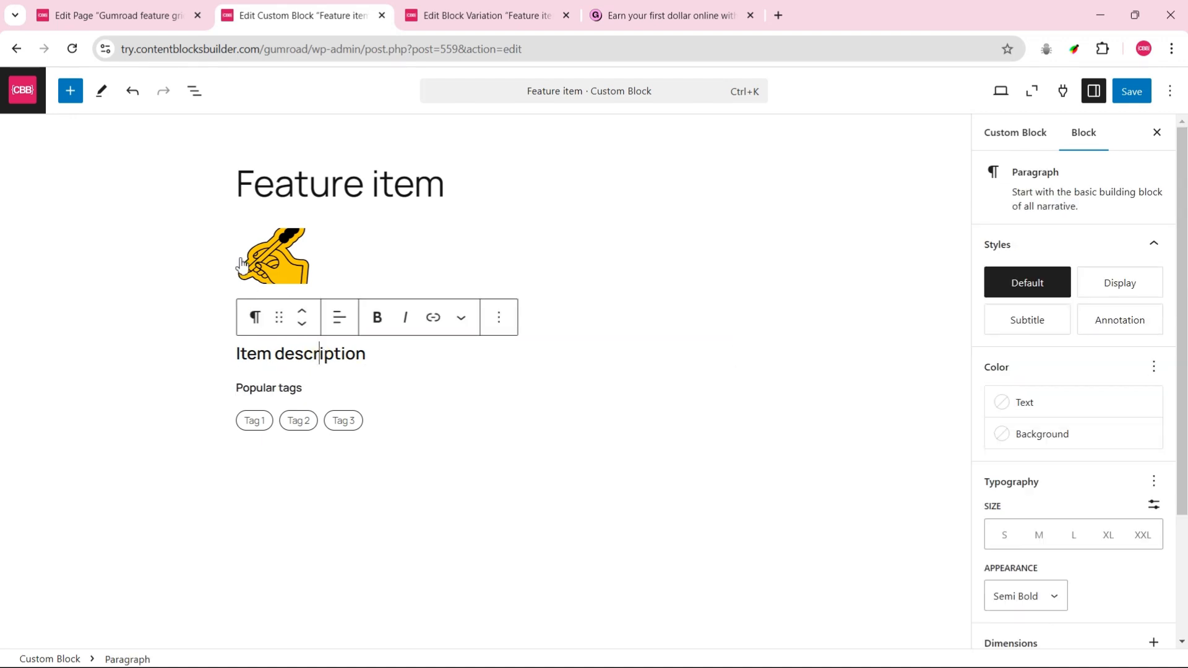
left_click(194, 91)
left_click(65, 242)
left_click(53, 266, "shift")
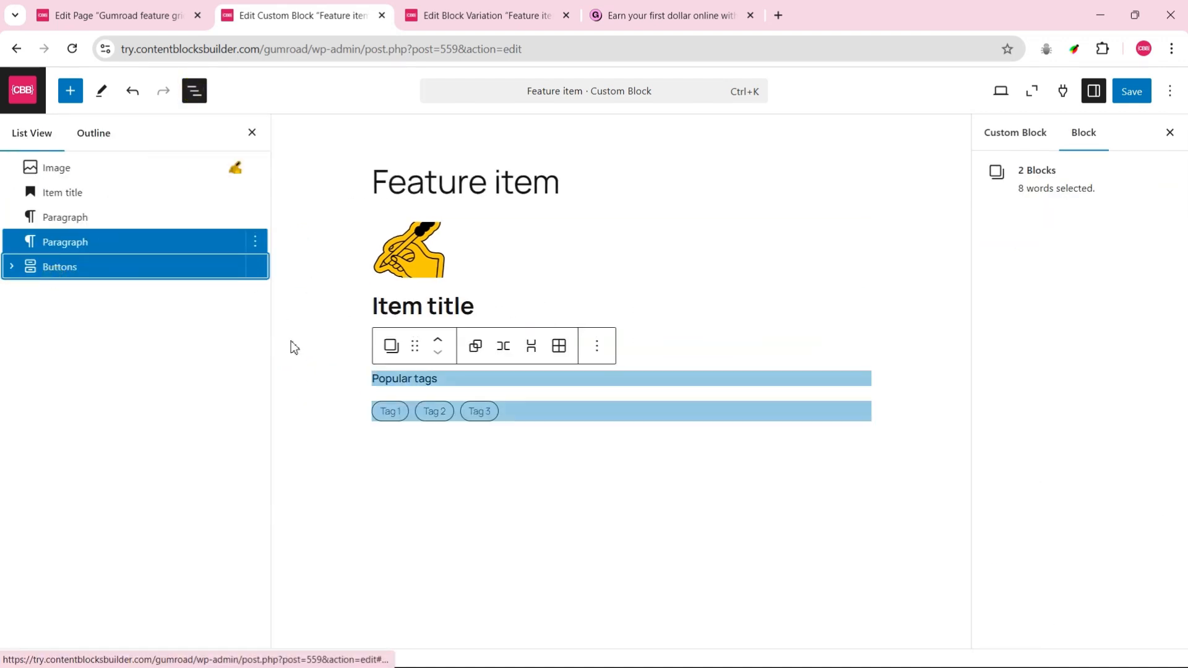
left_click(475, 346)
Step: Set the block spacing of the group containing the popular tags to 8 px
left_click(1124, 273)
scroll(1145, 371, "down", 10)
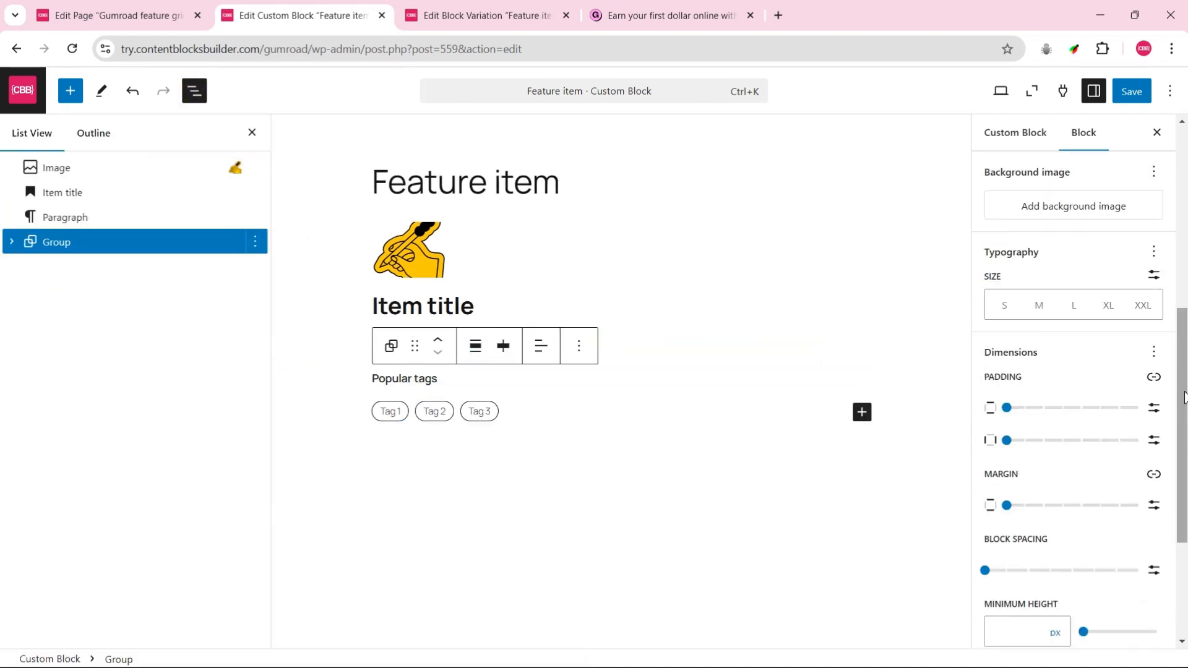
left_click(1159, 373)
left_click(1011, 371)
type("8")
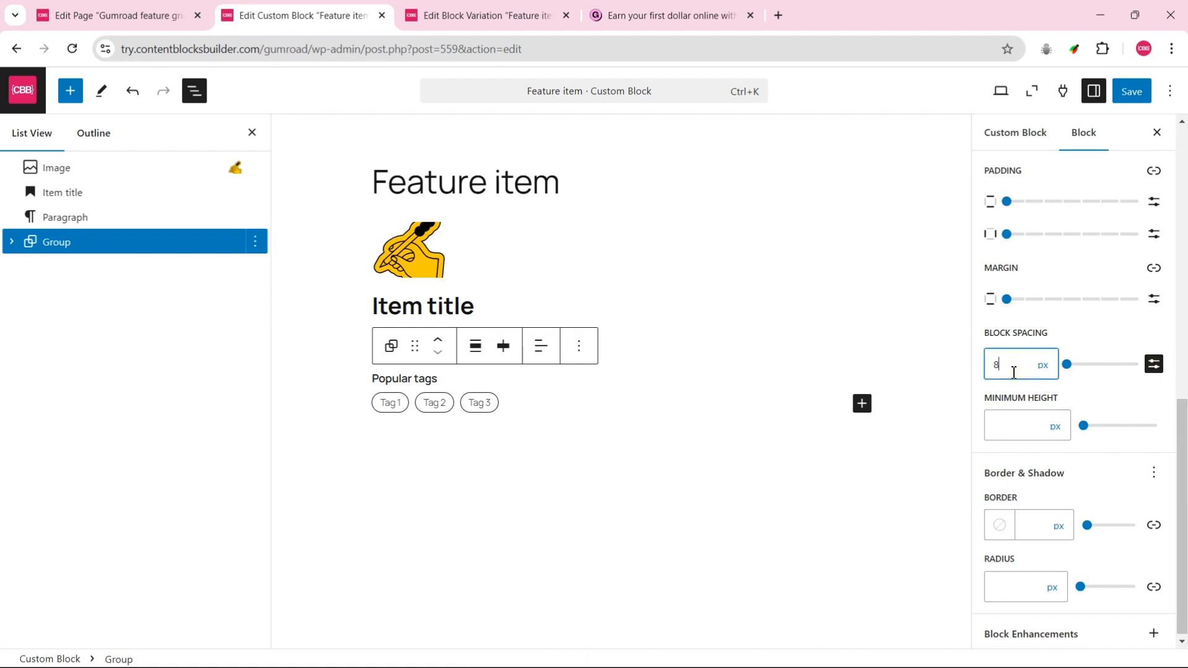
Step: Save the Feature item custom block and reload the Gumroad feature grid page to check its items
left_click(1144, 88)
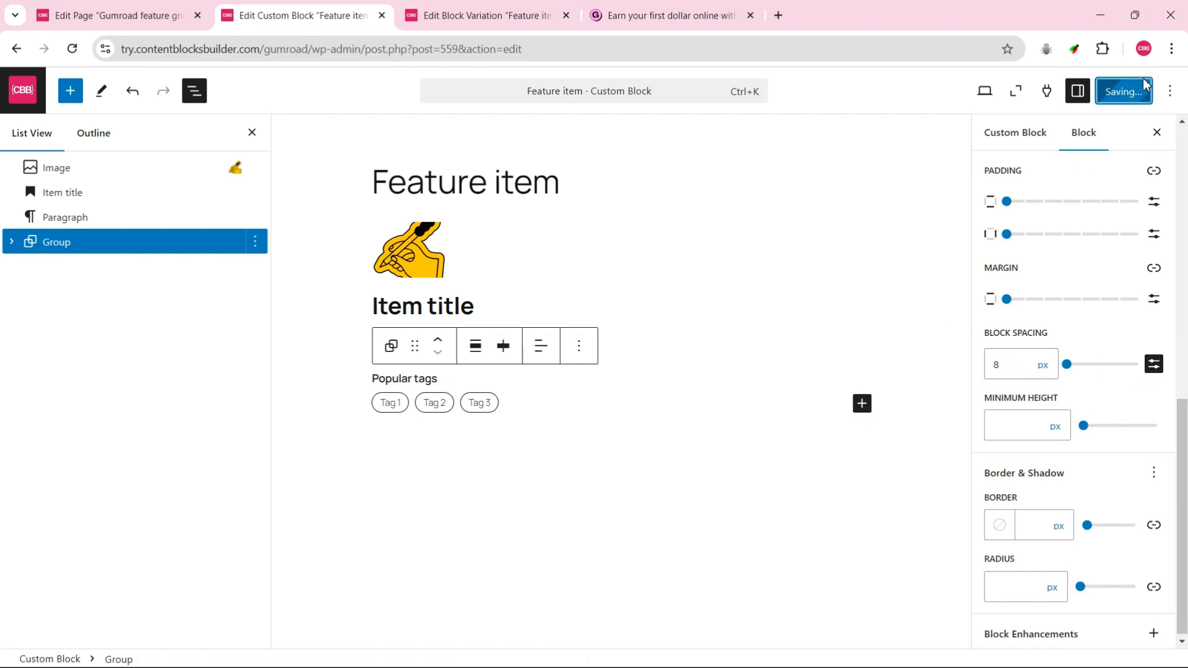
left_click(150, 18)
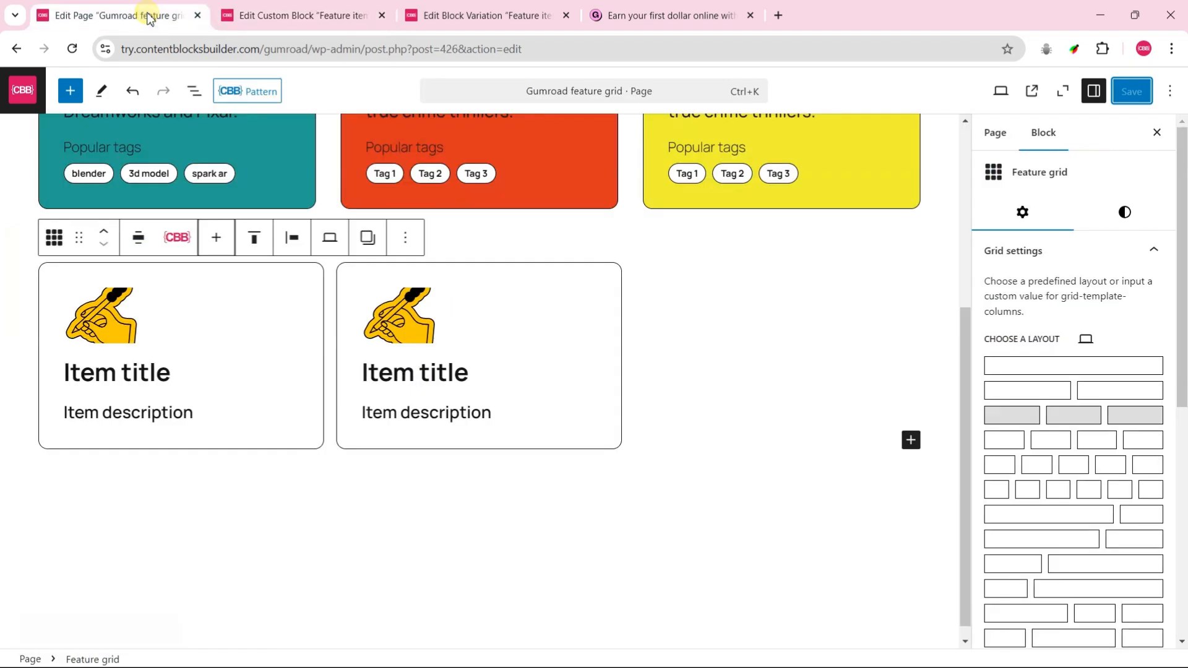
left_click(72, 50)
scroll(297, 383, "down", 5)
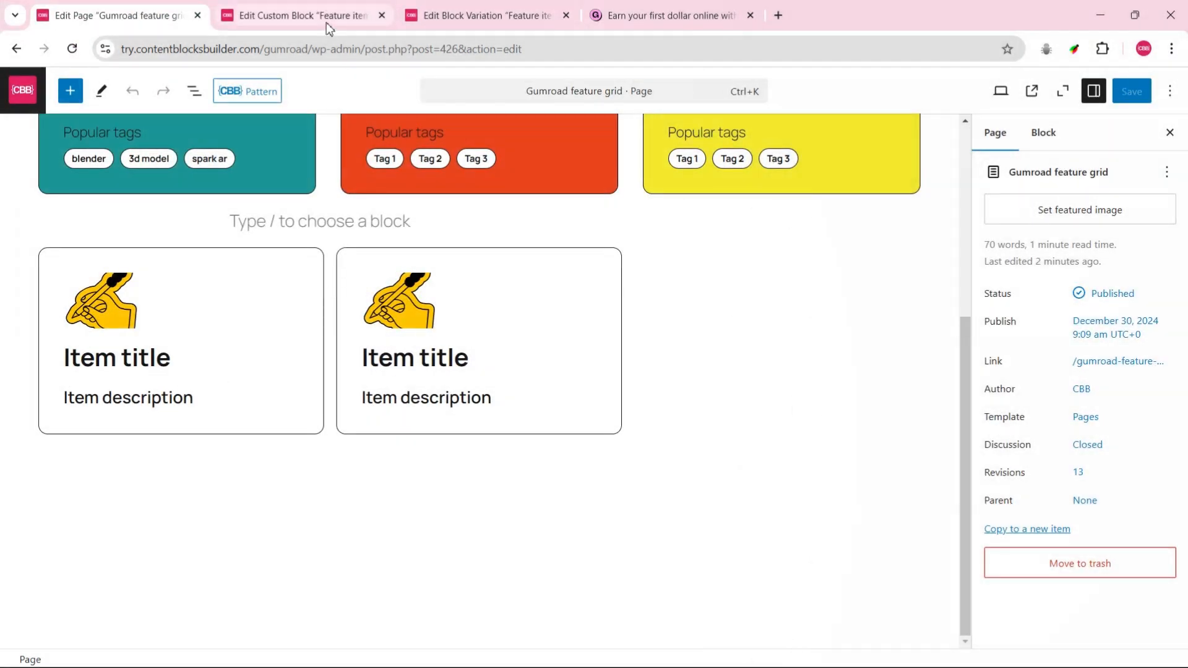
Step: Turn on synced block overrides for the Feature item custom block, save it, and check the items on the Gumroad feature grid page
left_click(325, 20)
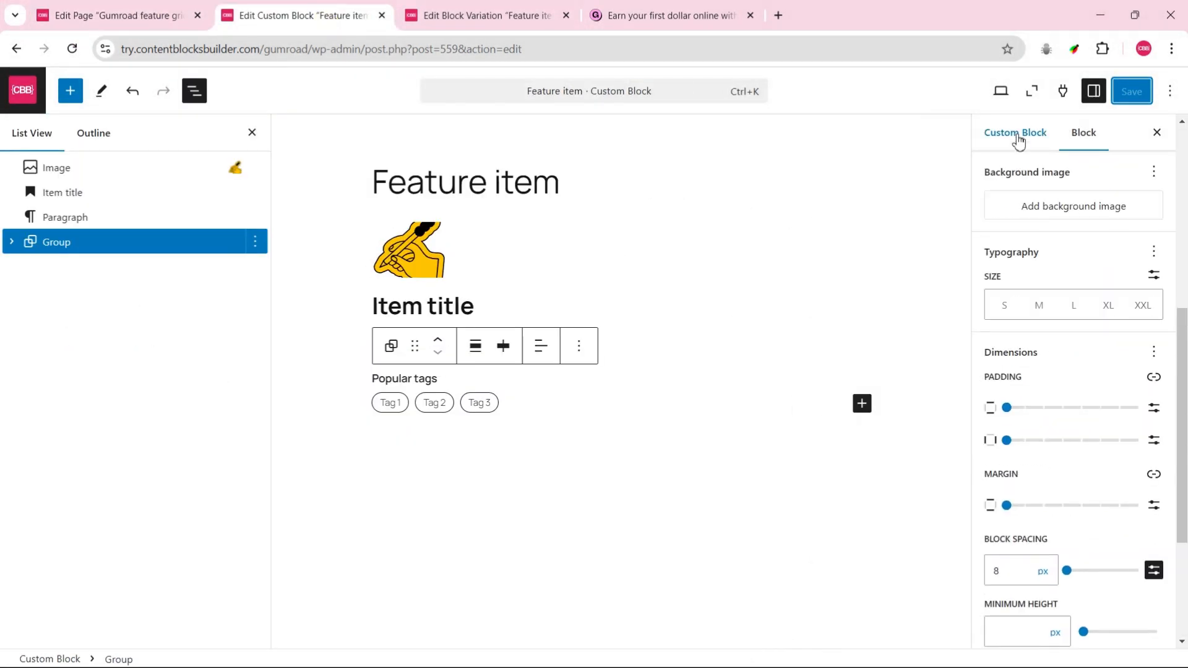
left_click(1017, 133)
scroll(1174, 362, "up", 3)
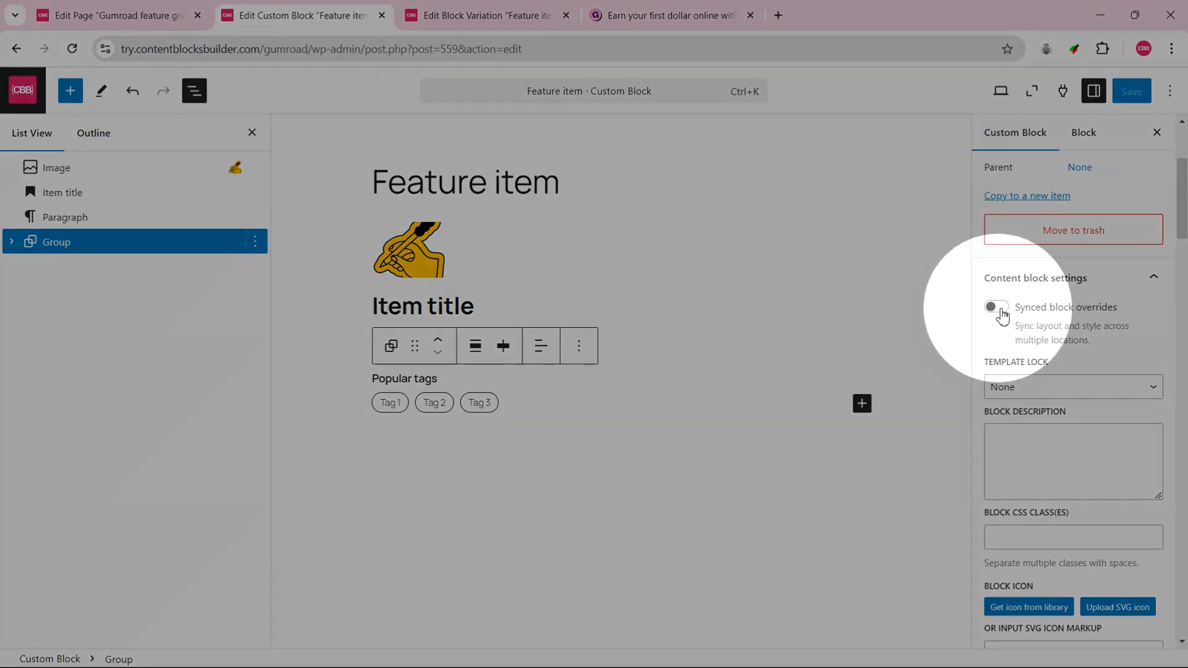
left_click(997, 307)
left_click(1131, 91)
left_click(127, 17)
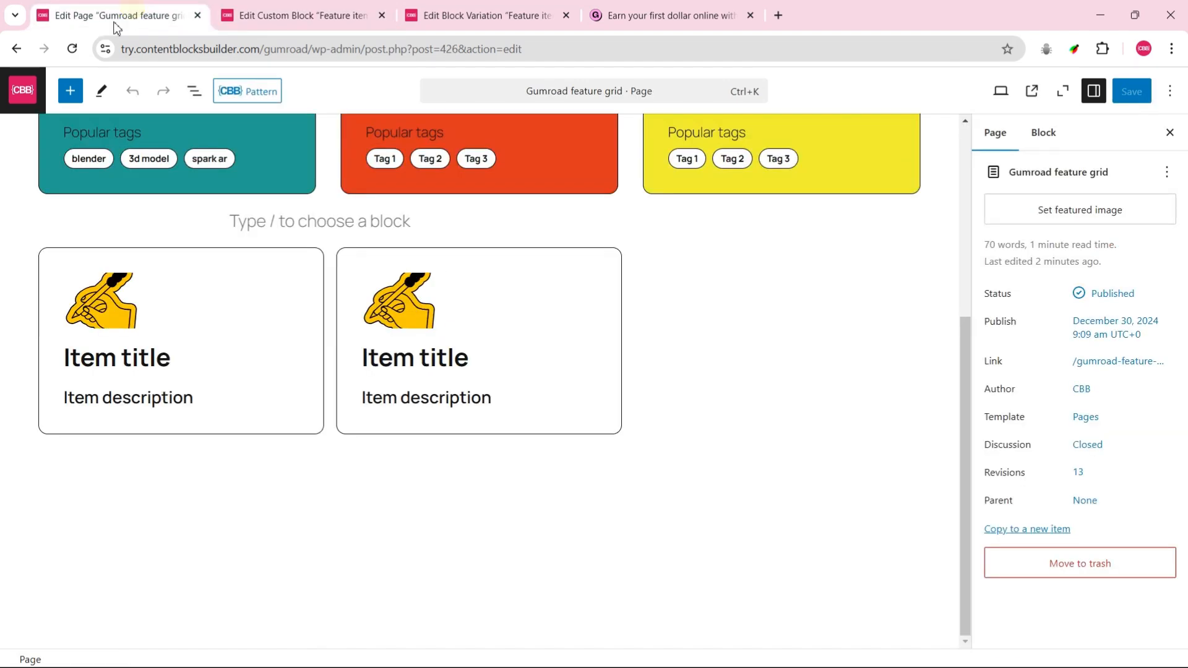
scroll(254, 258, "down", 5)
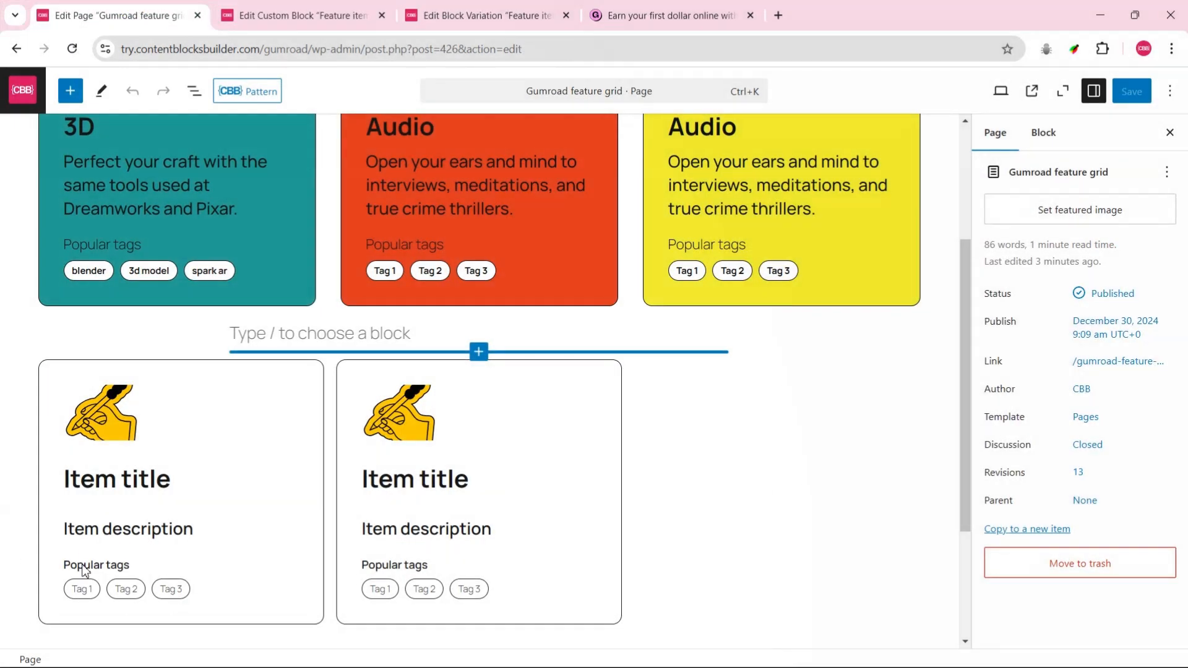
Step: Enable overrides for the image in the Feature item custom block under the name "Icon"
left_click(308, 19)
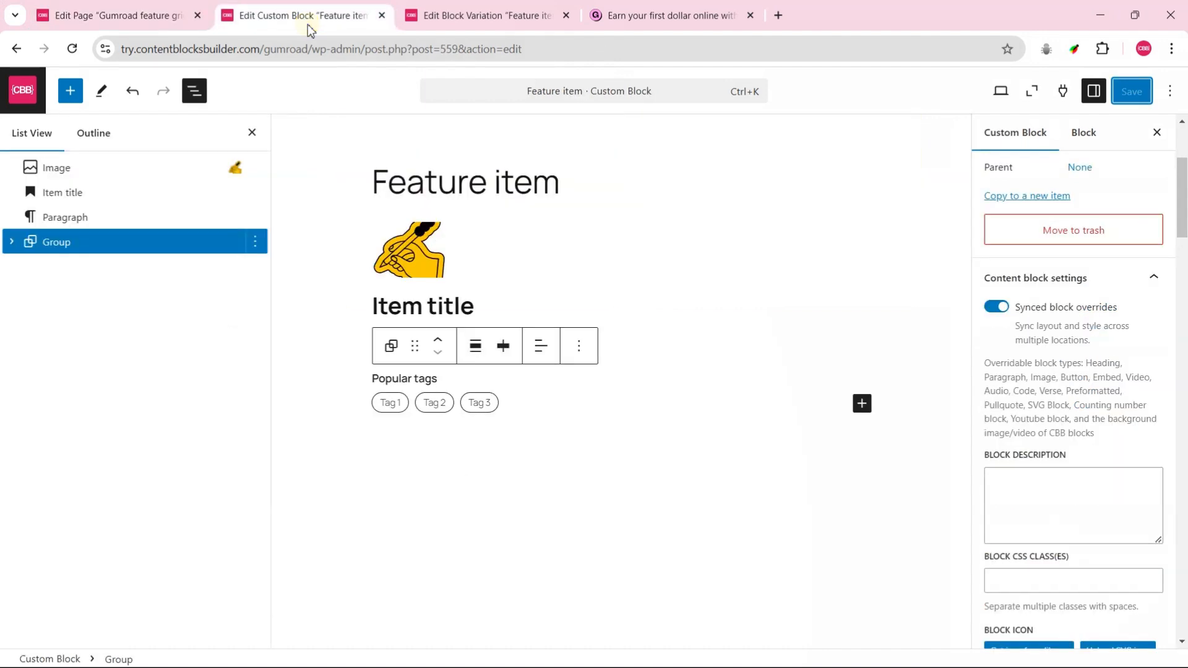
left_click(76, 168)
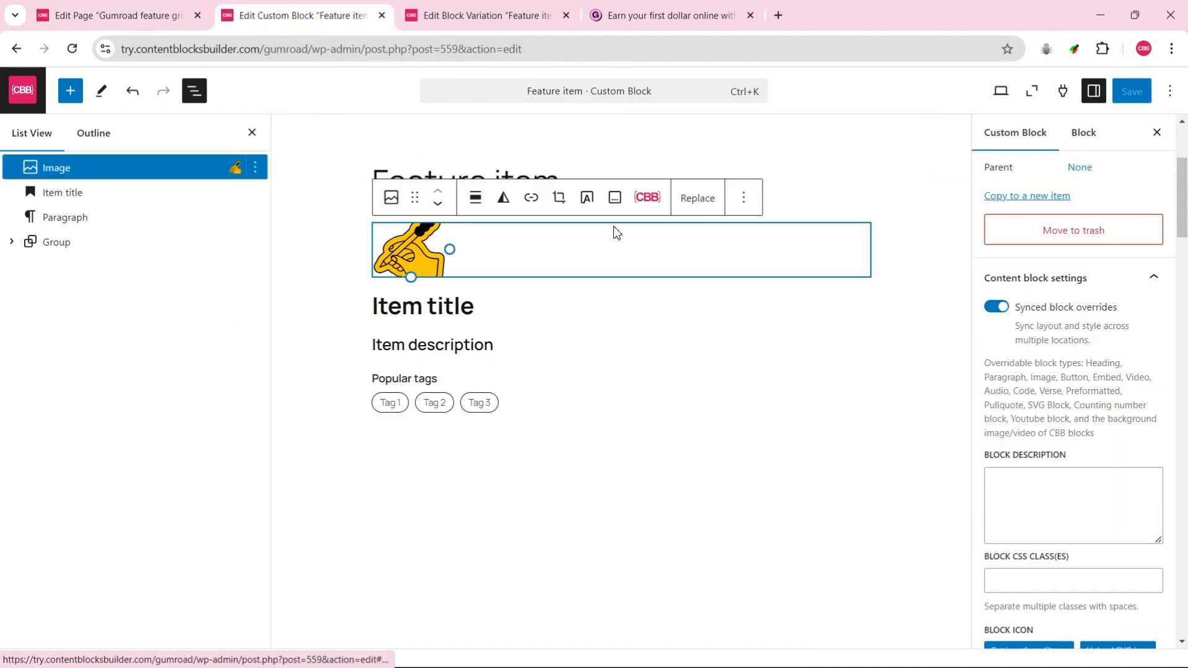
left_click(1093, 132)
scroll(1087, 312, "down", 10)
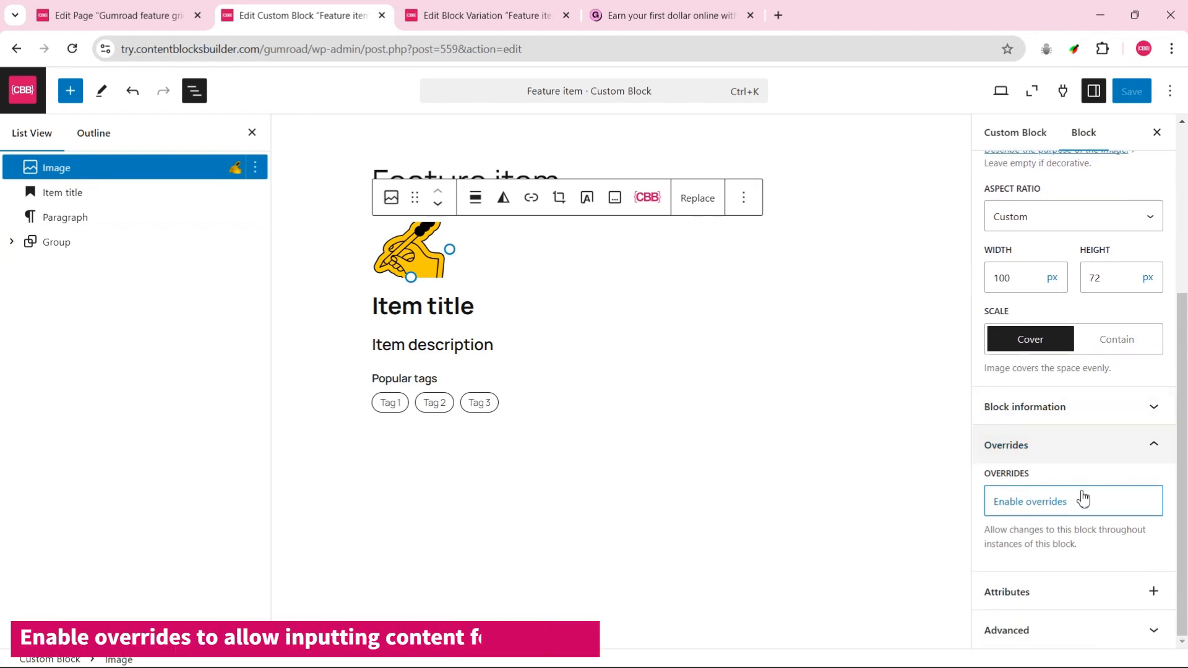
left_click(1076, 501)
type("Icon")
key("Return")
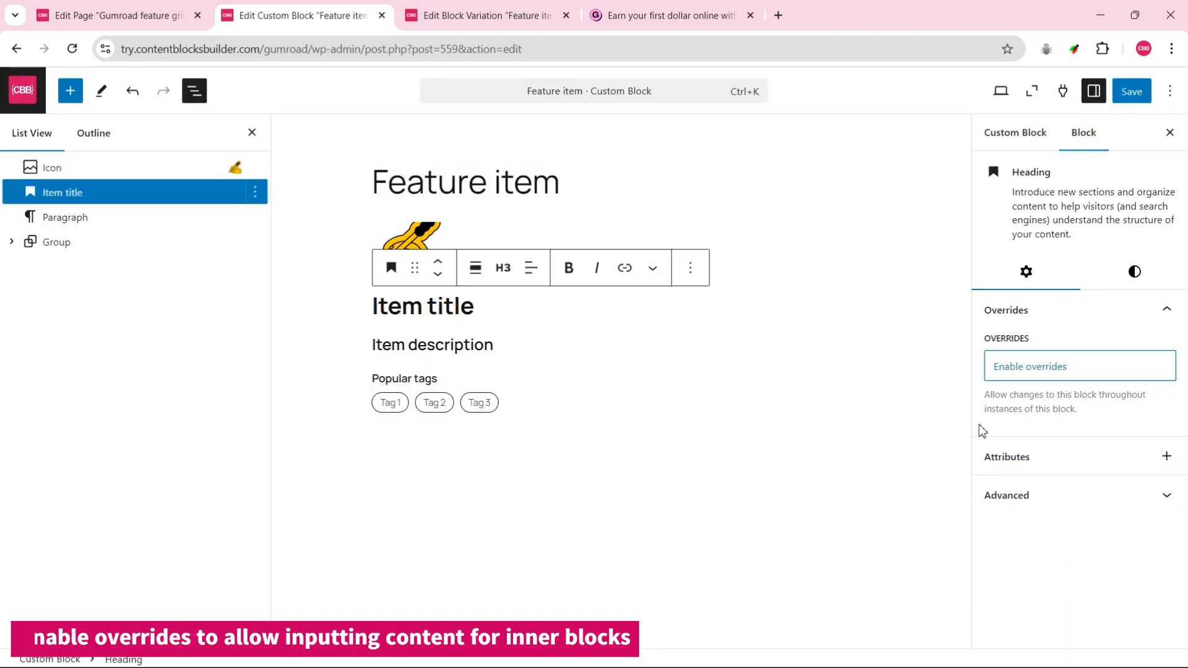
Step: Enable overrides for the item title heading as "Title" and for the item description paragraph as "Description"
left_click(1046, 359)
type("Title")
key("Return")
left_click(454, 344)
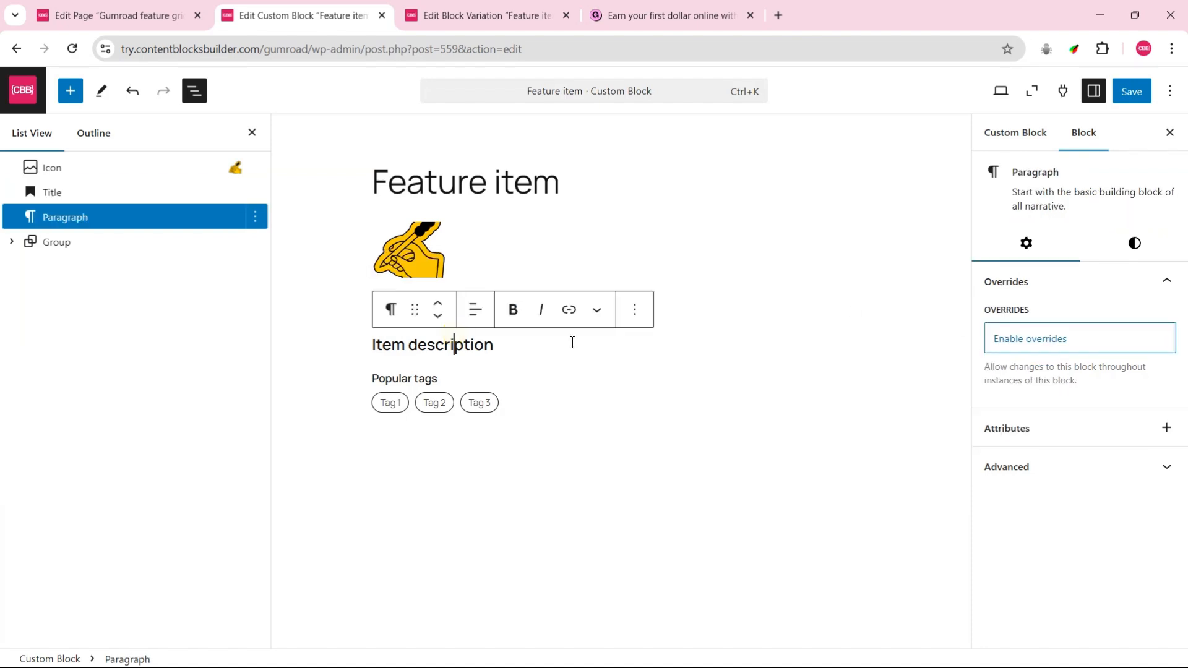
left_click(1021, 336)
type("Description")
key("Return")
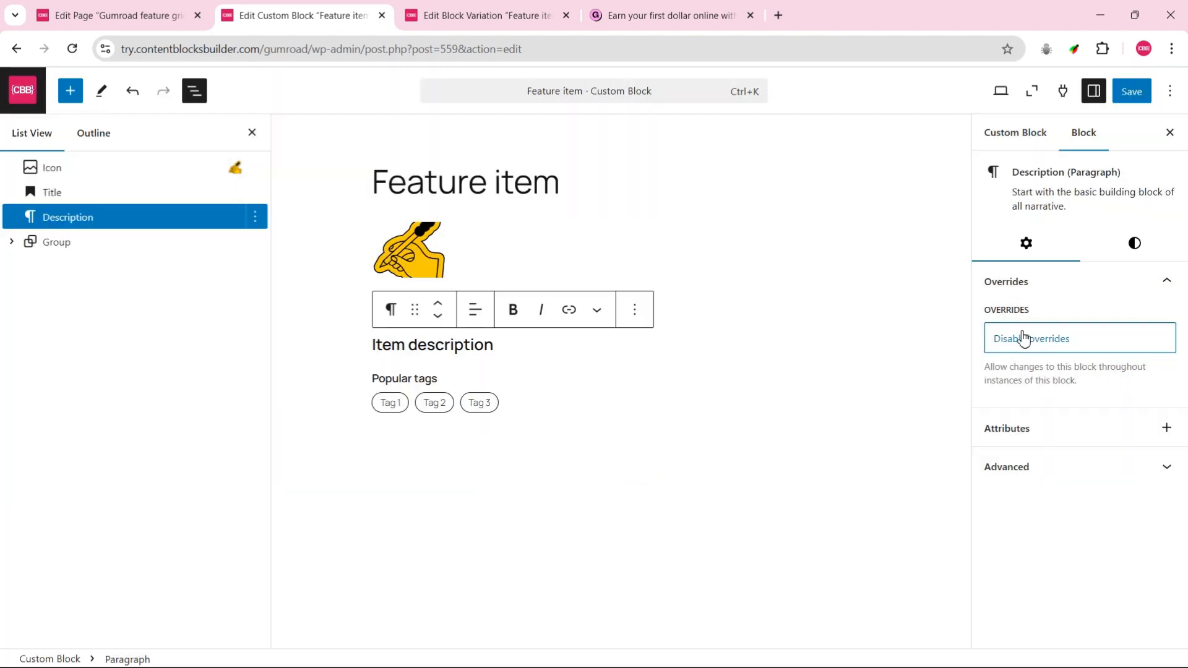
Step: Enable overrides for the first two tag buttons under the names "Tag 1" and "Tag 2"
left_click(396, 410)
left_click(1045, 488)
type("Tag 1")
key("Return")
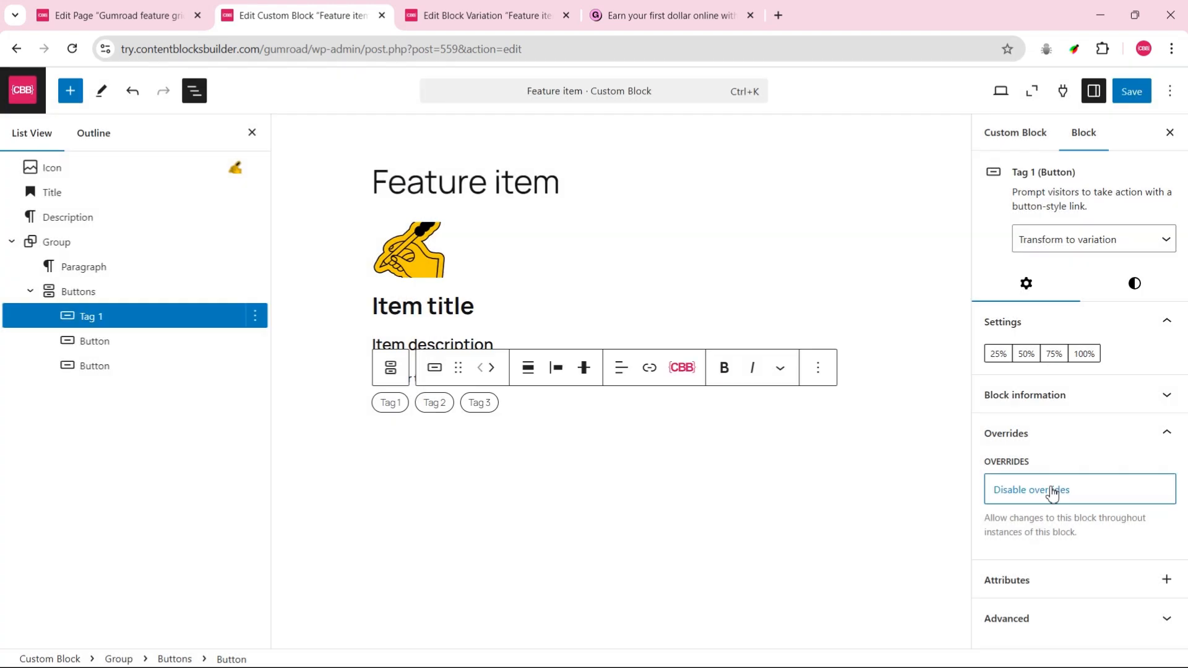
left_click(434, 403)
left_click(1052, 488)
type("Tag")
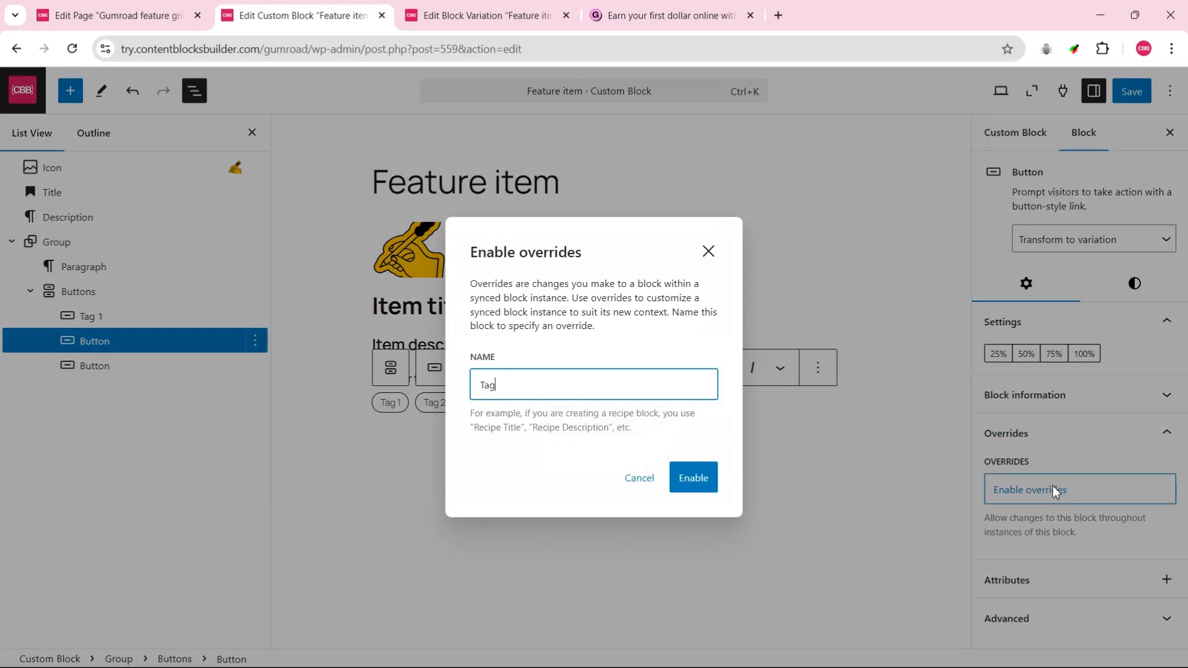
type(" 2")
key("Return")
Step: Enable overrides for the third tag button under the name "Tag 3" and save the custom block
left_click(482, 403)
left_click(1071, 488)
type("Tag 3")
left_click(693, 477)
left_click(1132, 91)
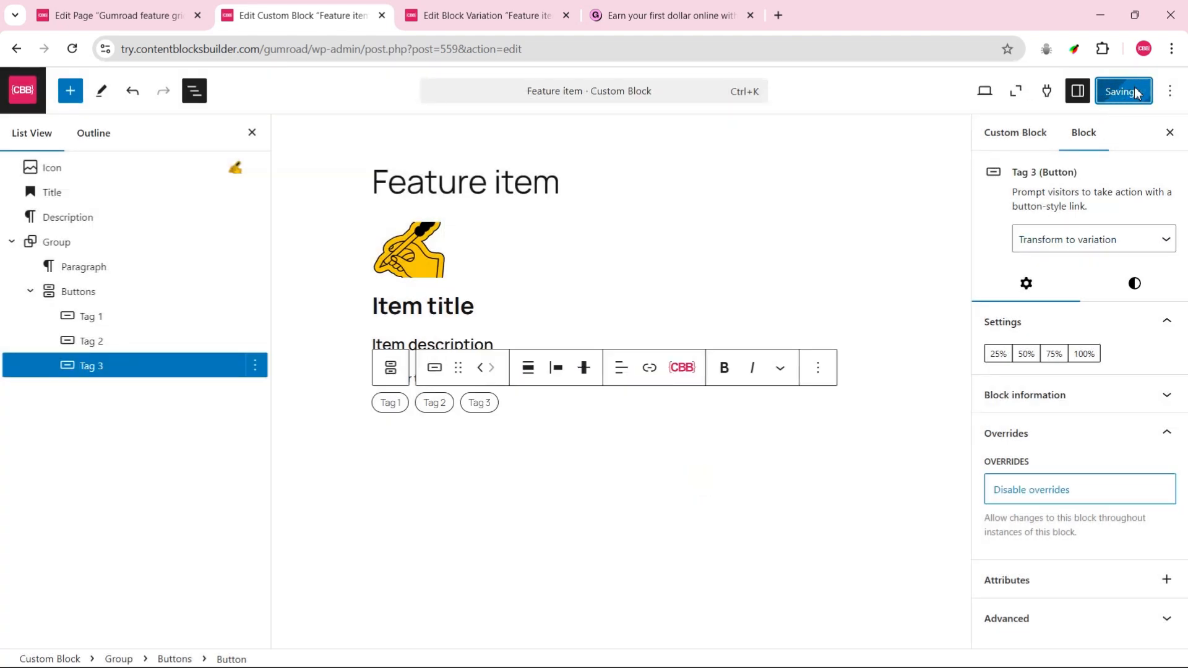
Step: Go back to the Gumroad feature grid page and inspect the first Feature item and the page's block structure
left_click(114, 15)
left_click(116, 463)
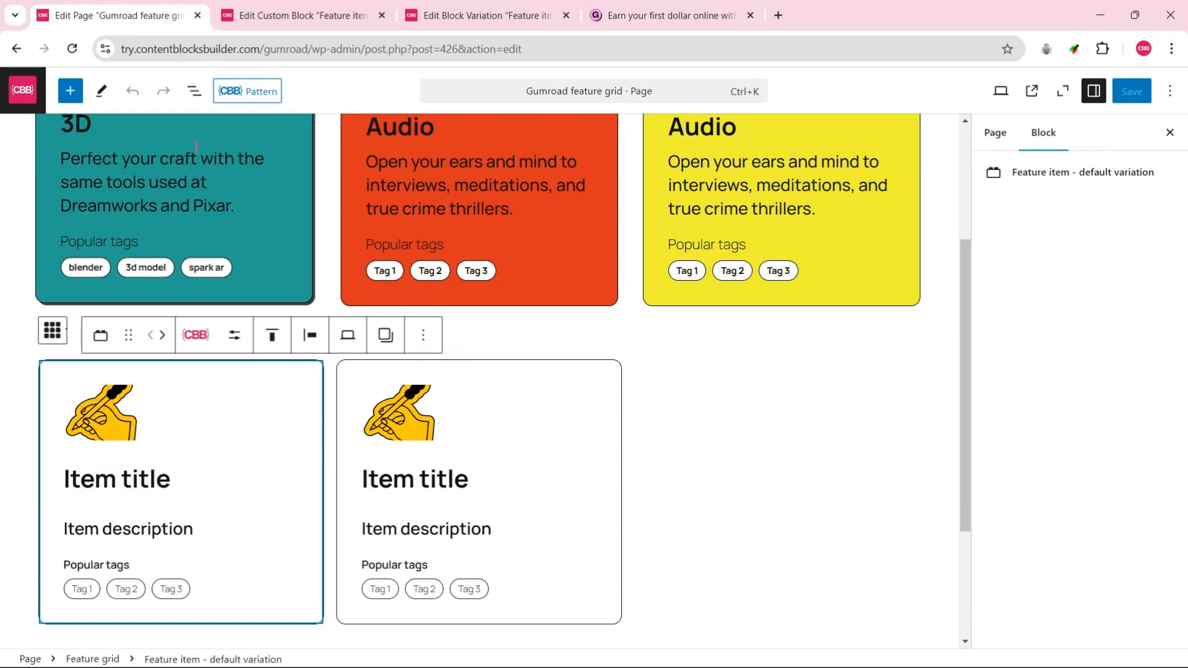
left_click(193, 91)
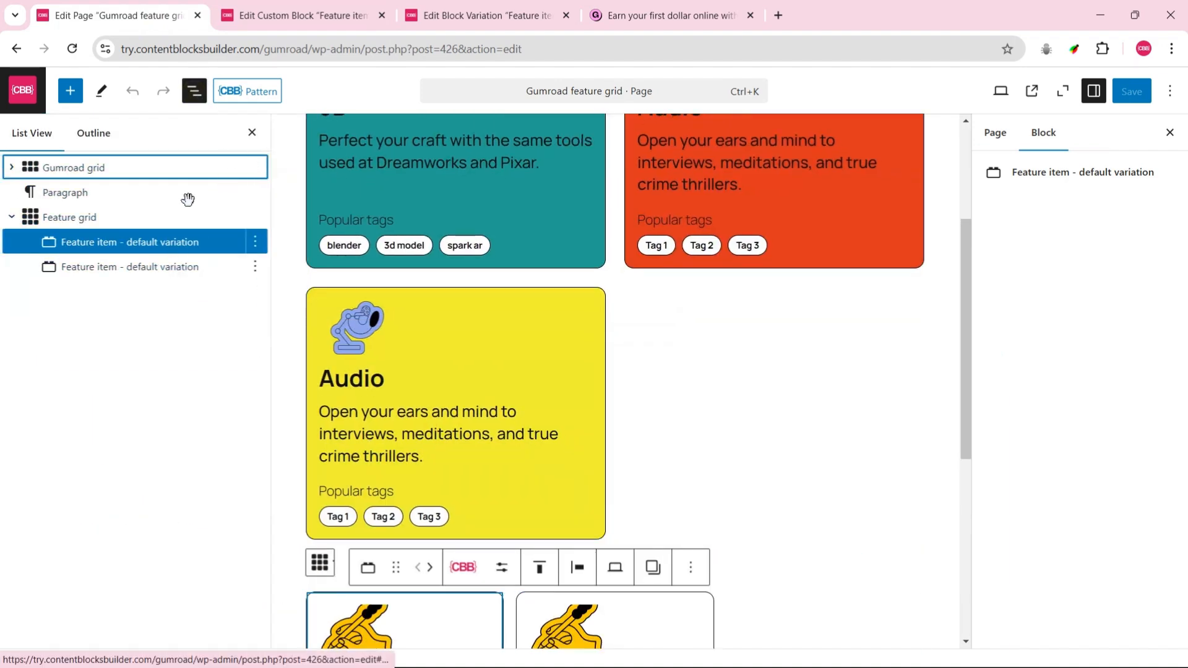
left_click(193, 93)
scroll(99, 409, "down", 3)
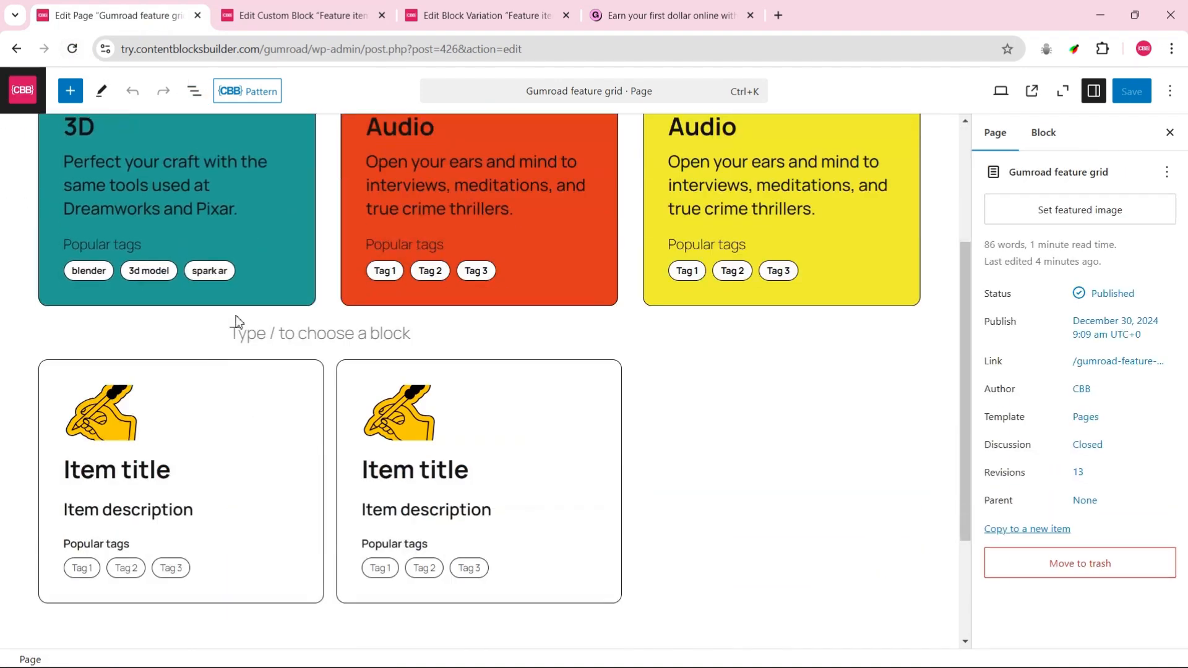
Step: Replace the first Feature item's hand icon with the yellow 3D illustration from the media library
left_click(98, 414)
left_click(264, 360)
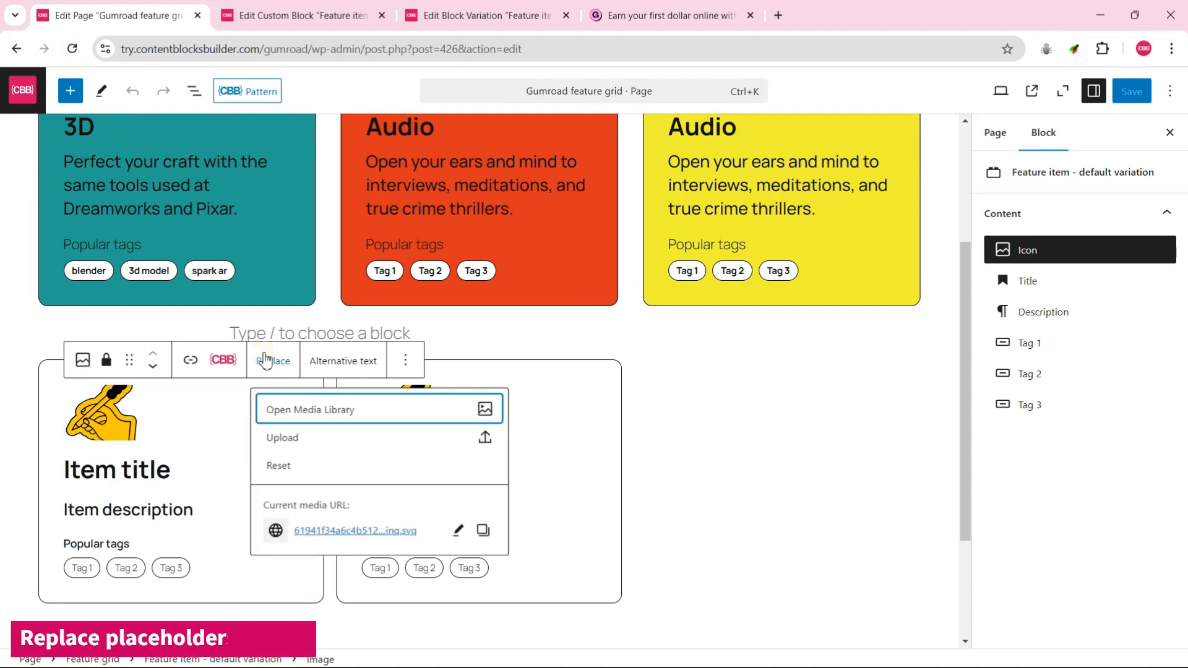
left_click(295, 411)
left_click(751, 408)
left_click(1129, 623)
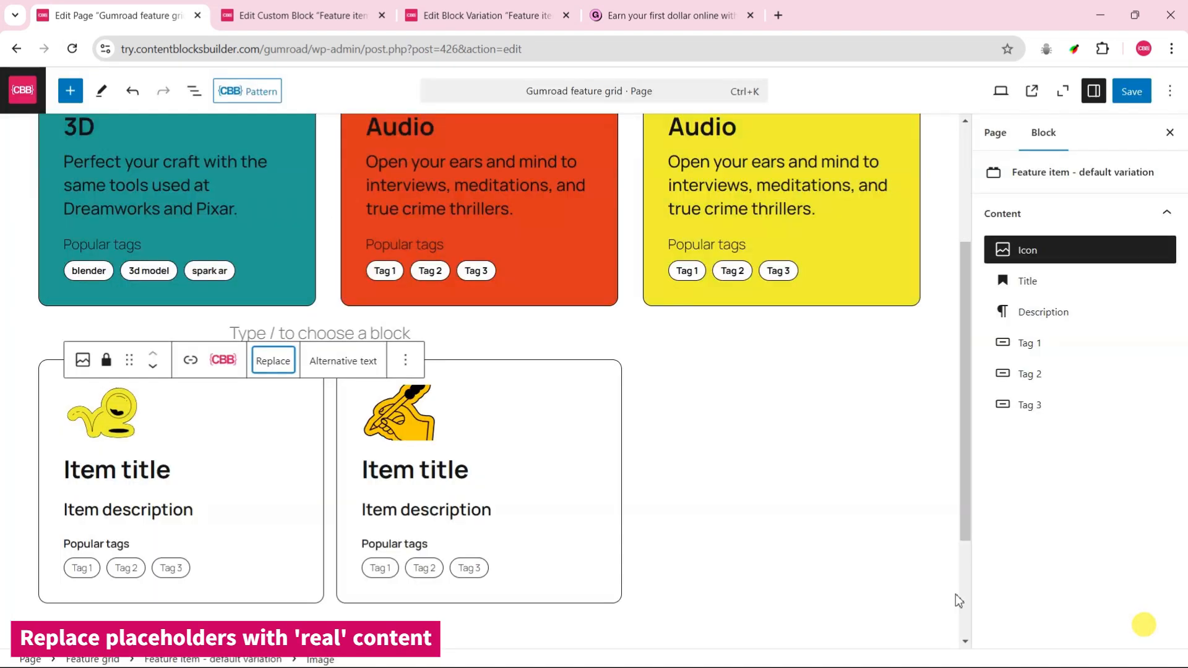
Step: Change the first Feature item's title to "3D"
left_click(144, 476)
triple_click(144, 476)
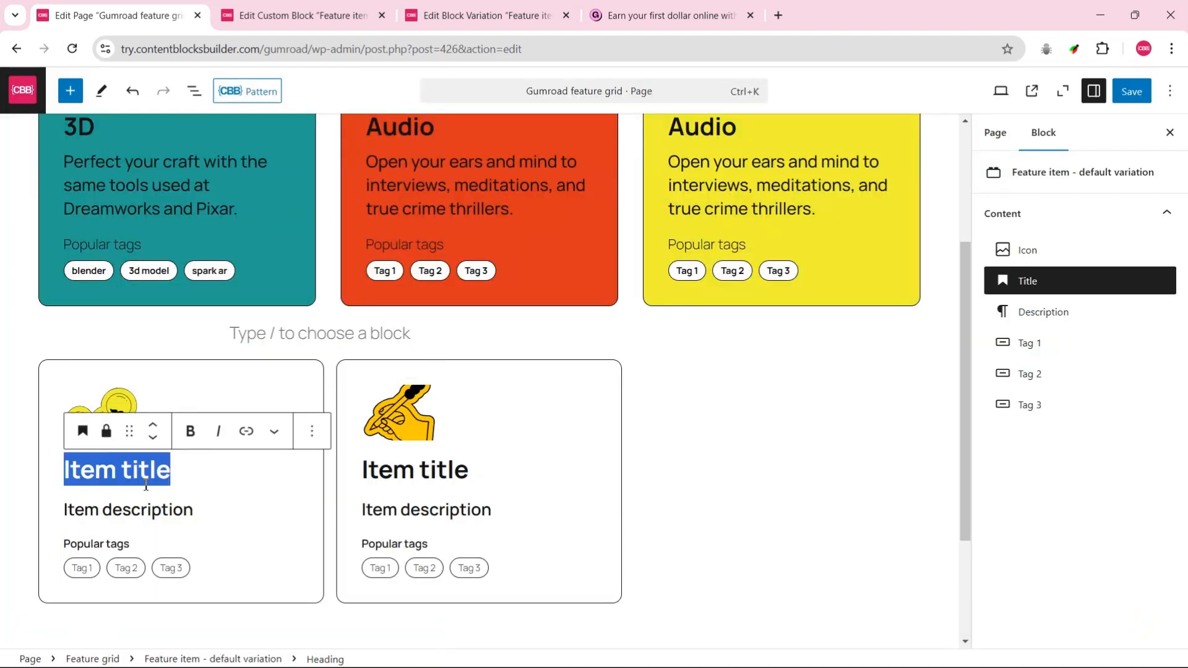
type("3D")
Step: Replace the first Feature item's description with the text copied from the teal card, "Perfect your craft with the same tools used at Dreamworks and Pixar."
scroll(146, 490, "up", 3)
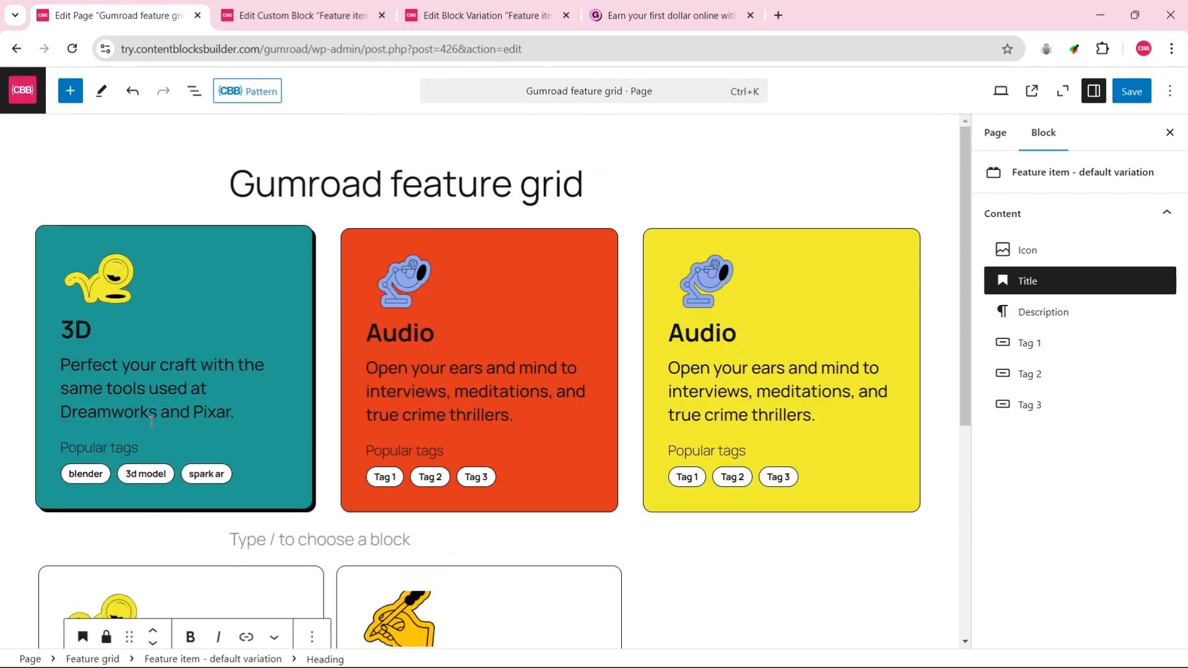
left_click(143, 397)
triple_click(143, 398)
key("ctrl+c")
scroll(184, 470, "down", 5)
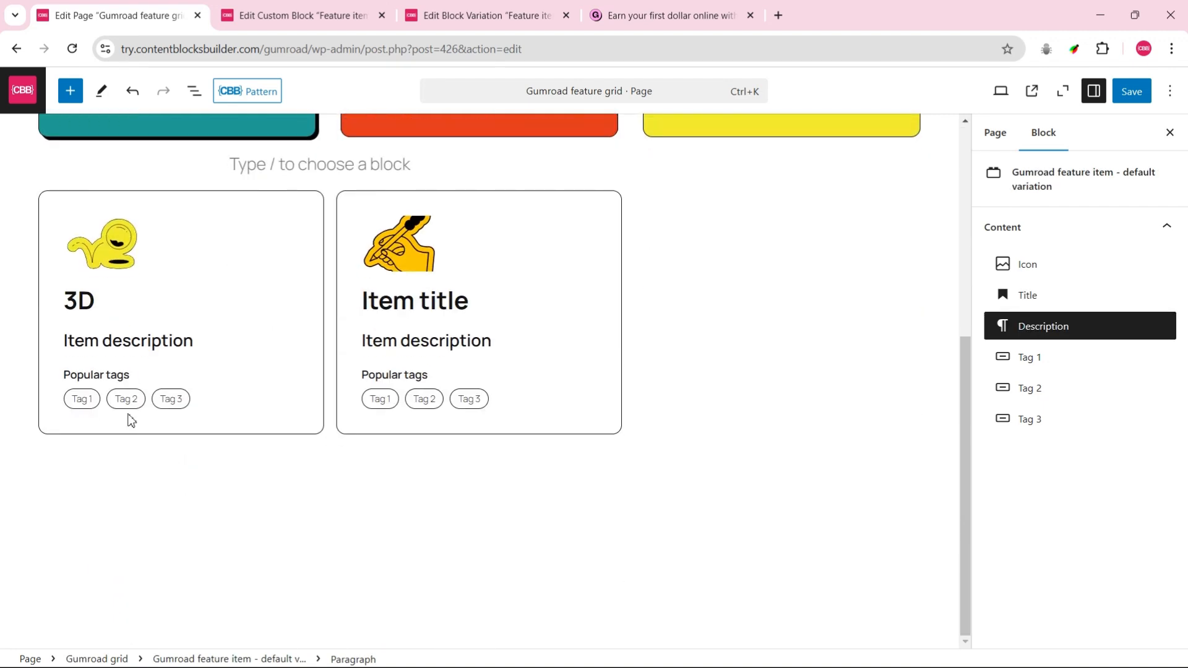
left_click(123, 341)
triple_click(125, 342)
key("ctrl+v")
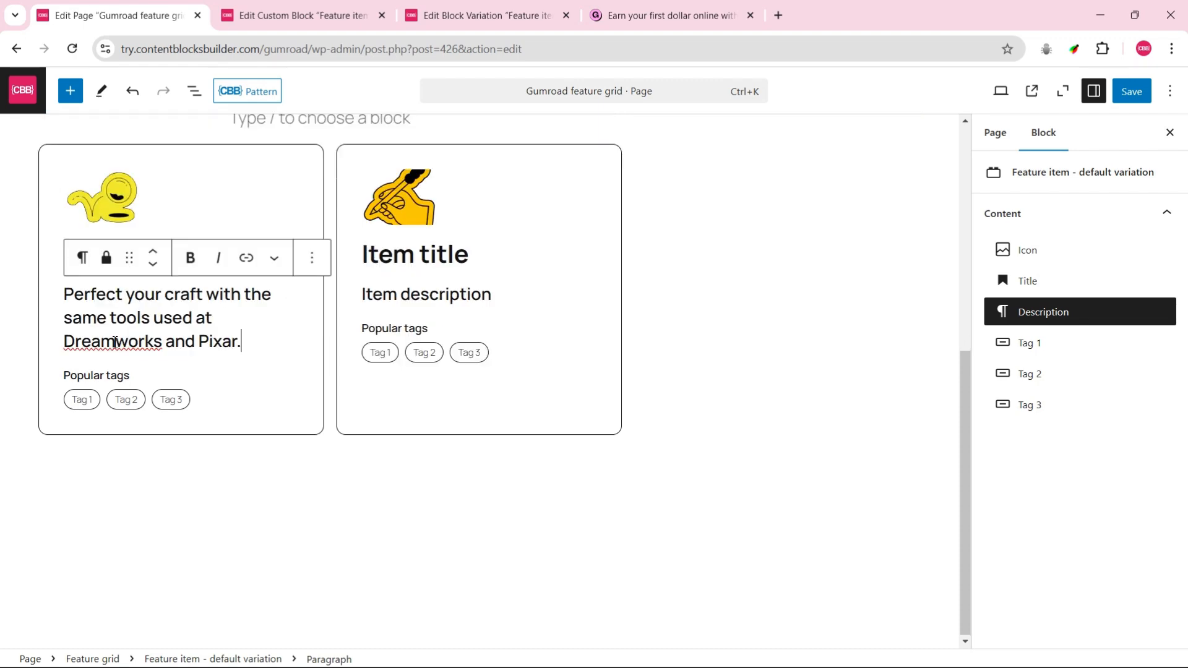
Step: Replace the first Feature item's Tag 1 text with "blender" copied from the teal card
scroll(115, 342, "up", 5)
left_click(92, 465)
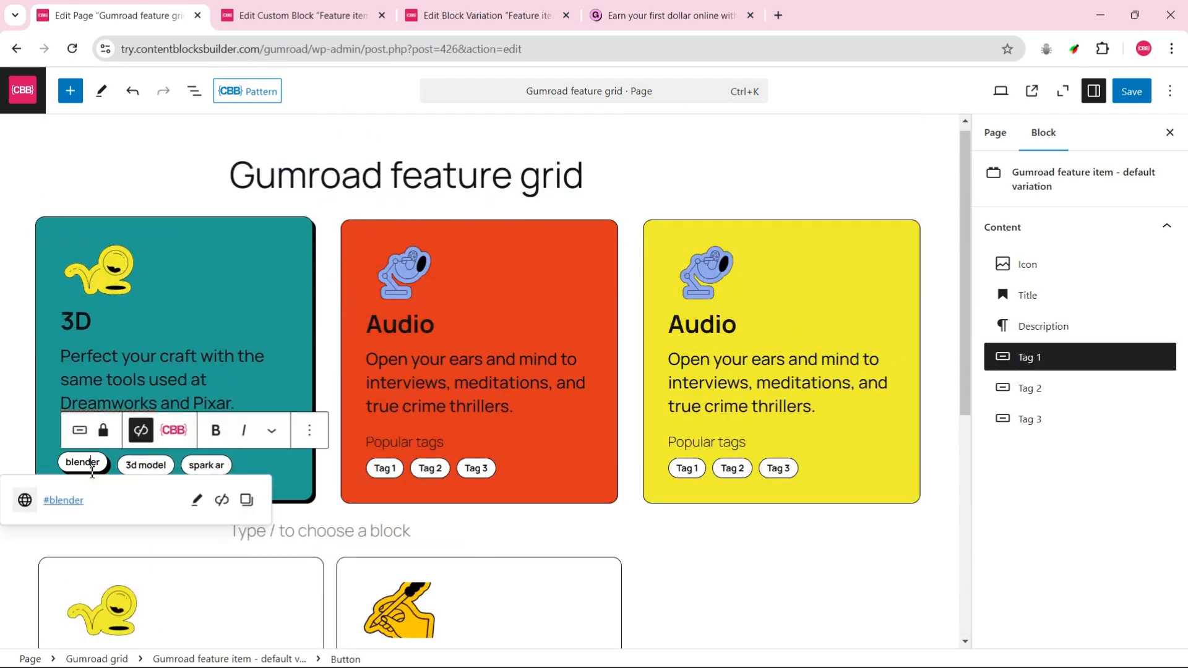
key("ctrl+c")
scroll(242, 536, "down", 5)
left_click(92, 403)
key("ctrl+a")
key("ctrl+v")
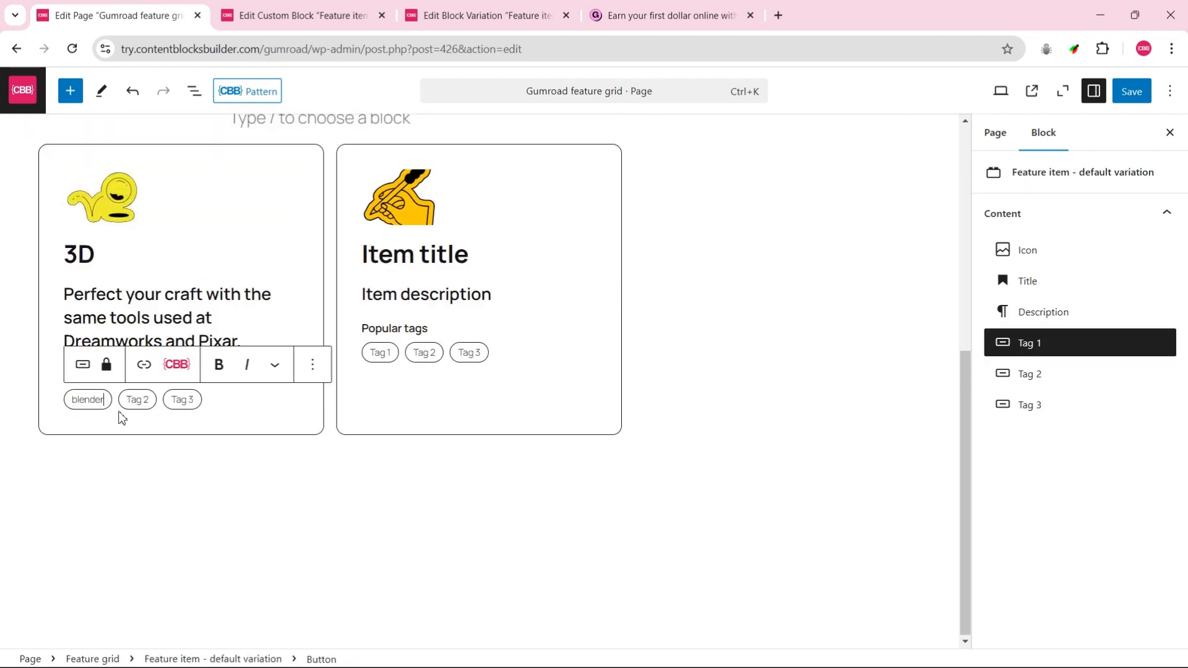
Step: Replace the first Feature item's Tag 2 text with "3d model" copied from the teal card
scroll(153, 408, "up", 5)
left_click(139, 462)
key("ctrl+c")
scroll(175, 485, "down", 5)
left_click(138, 399)
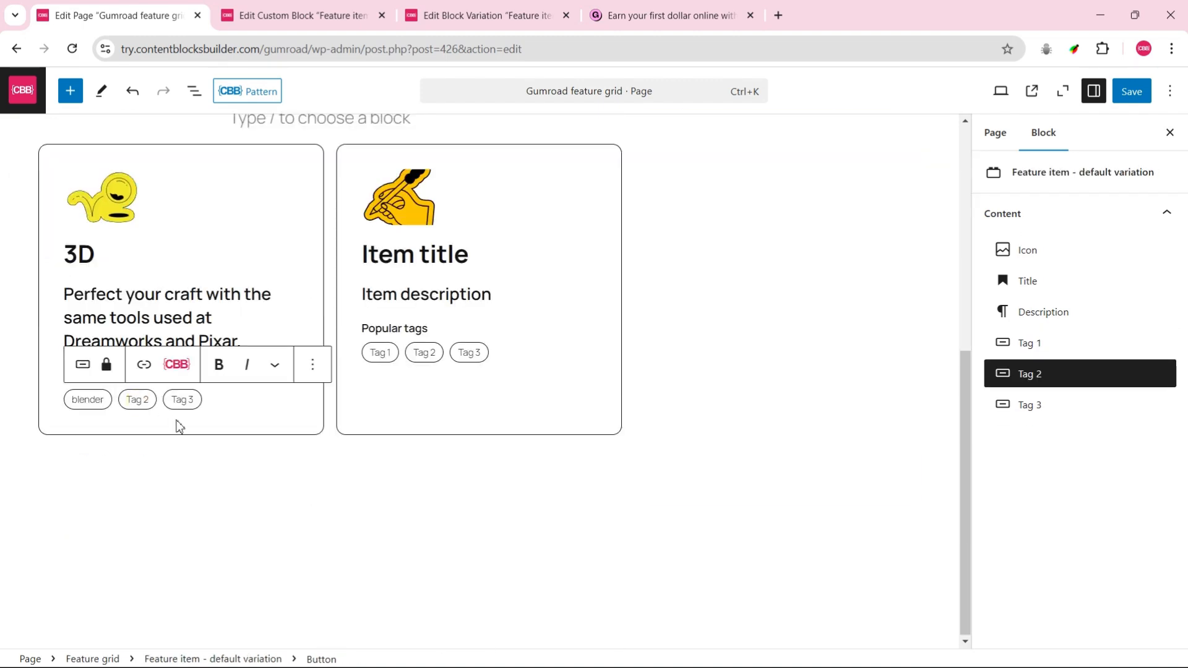
key("ctrl+a")
key("ctrl+v")
Step: Replace the first Feature item's Tag 3 text with "spark ar" copied from the teal card
scroll(164, 414, "up", 3)
left_click(210, 261)
key("ctrl+a")
key("ctrl+c")
scroll(212, 445, "down", 3)
left_click(198, 399)
key("ctrl+a")
key("ctrl+v")
Step: Link the "blender" tag in the first Feature item to "#custom-url"
left_click(87, 398)
left_click(146, 366)
type("#custom-url")
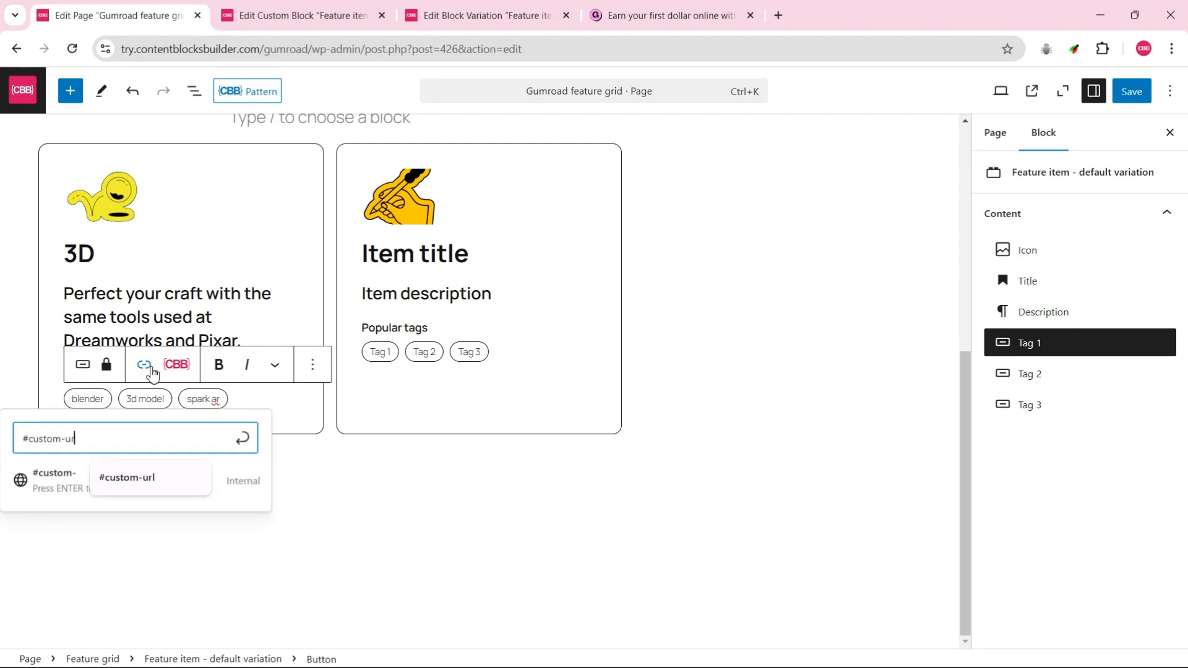
key("Return")
left_click(141, 302)
Step: Save the page and view the published Gumroad feature grid down to the new feature items
left_click(1121, 89)
left_click(1031, 91)
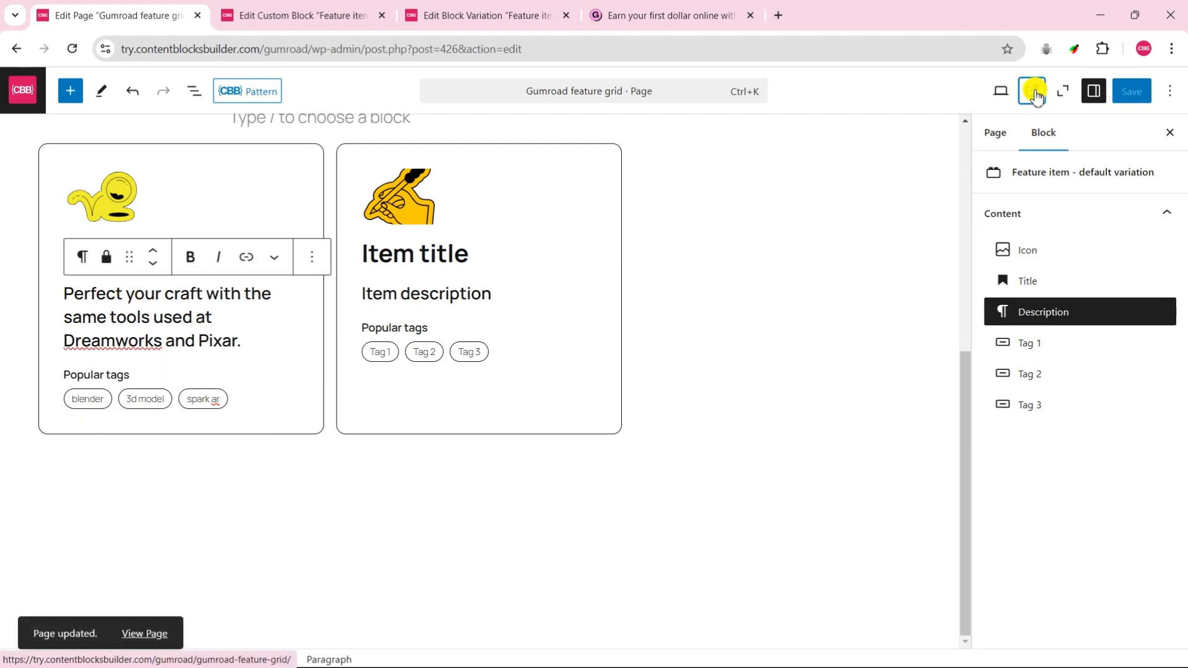
scroll(552, 254, "down", 3)
scroll(440, 284, "down", 6)
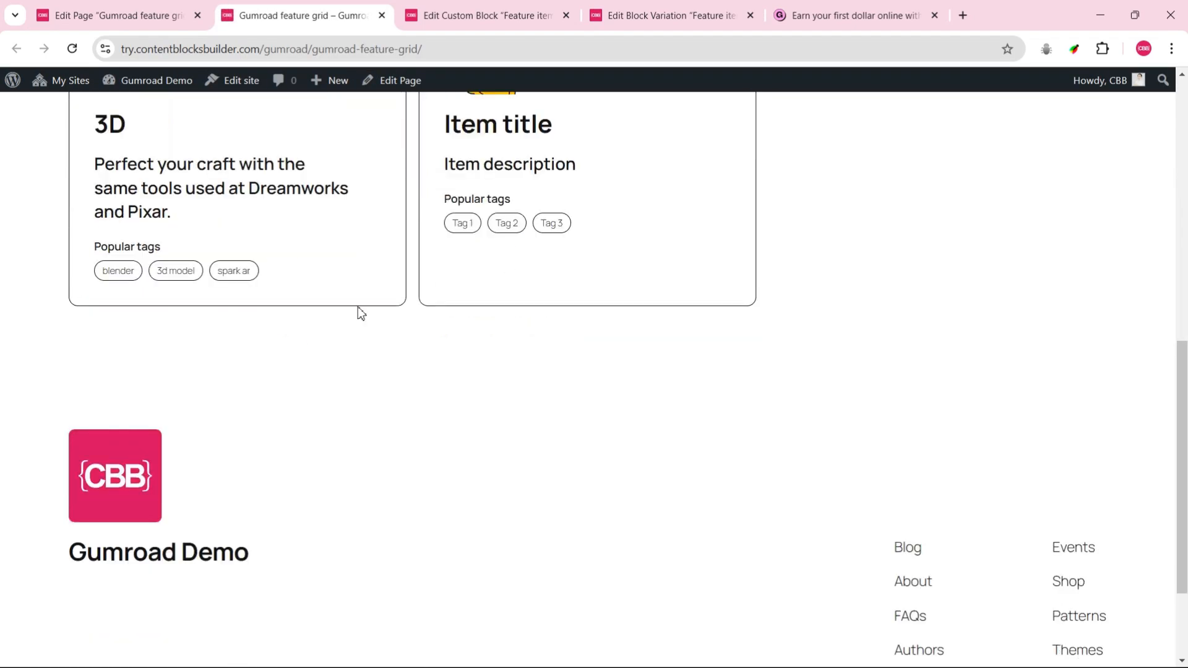
scroll(173, 275, "up", 3)
Step: Enable the Custom attributes support for the Feature item custom block
left_click(136, 24)
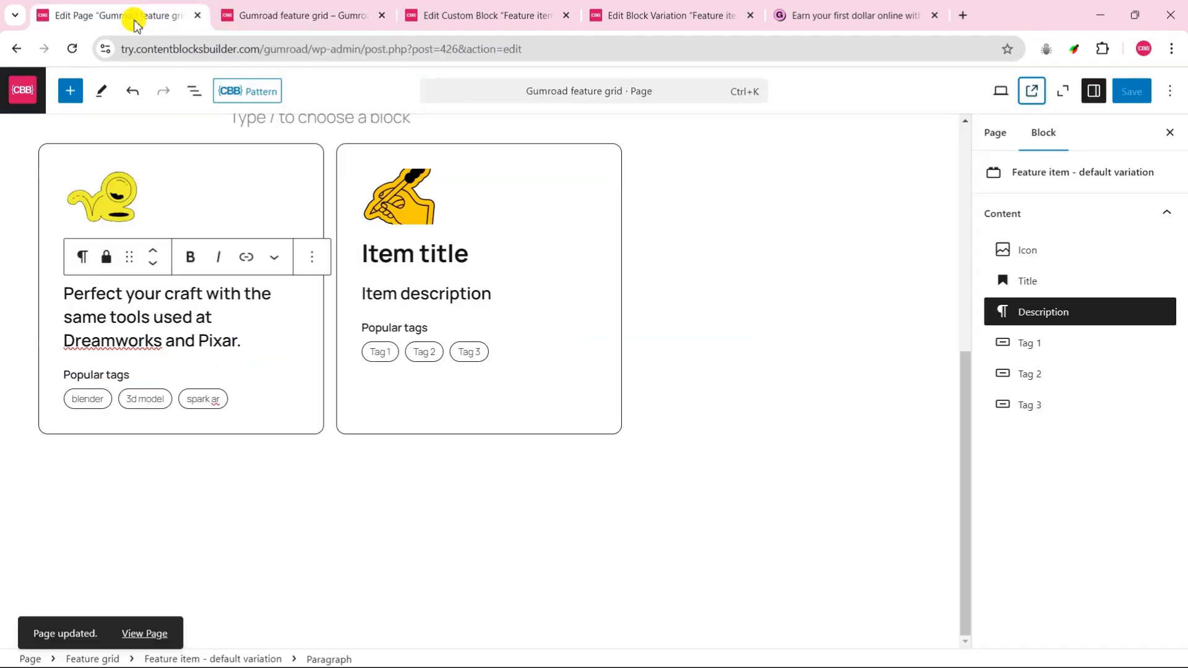
scroll(427, 445, "up", 3)
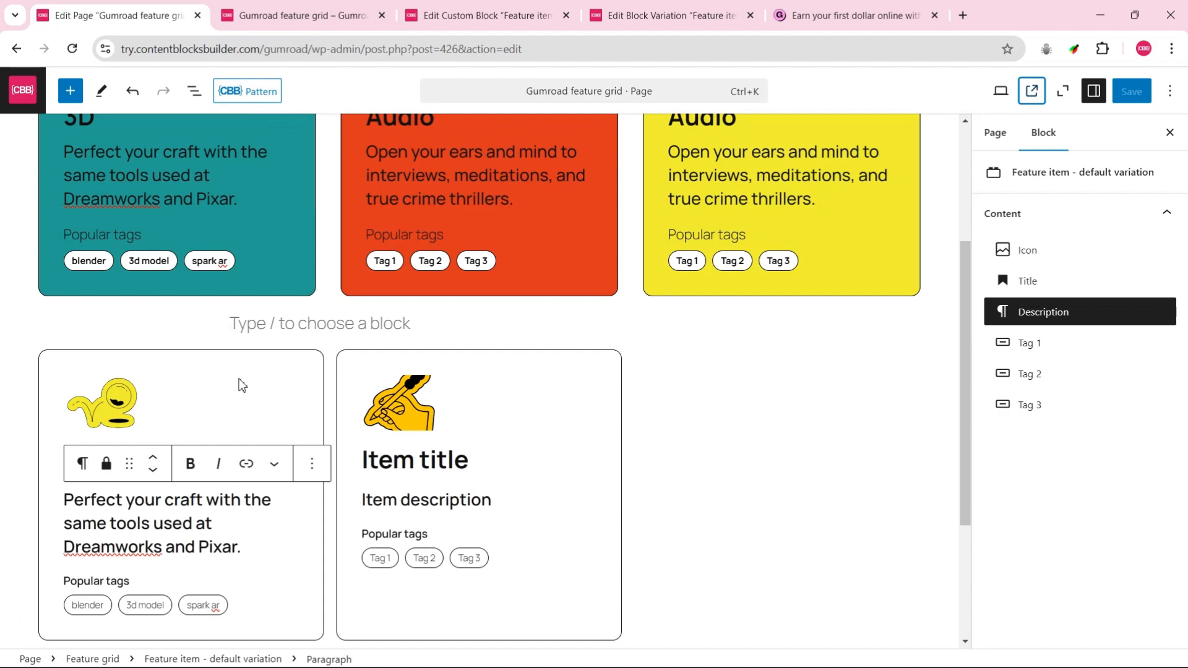
scroll(248, 371, "up", 3)
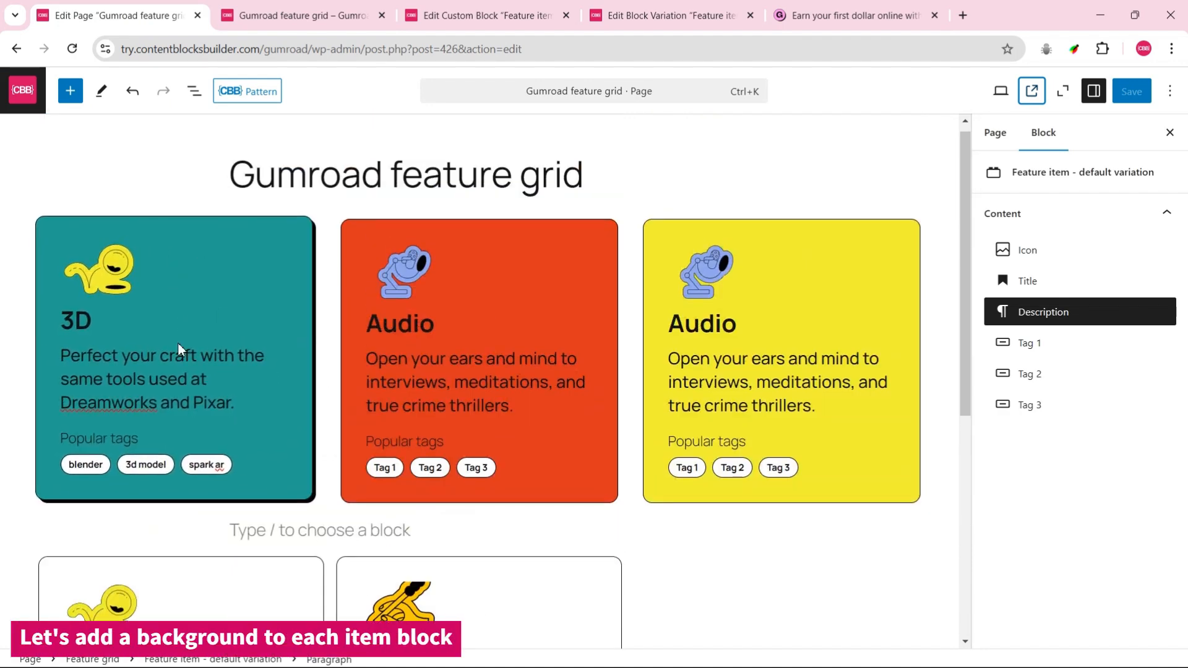
scroll(181, 349, "down", 3)
left_click(137, 362)
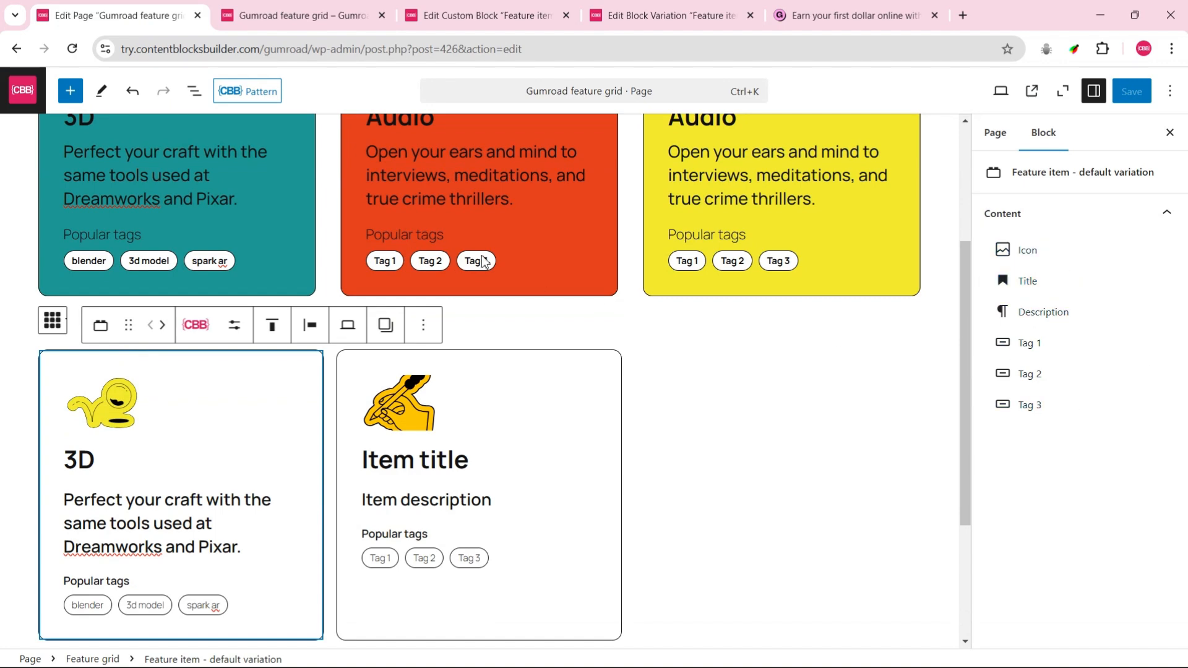
left_click(477, 13)
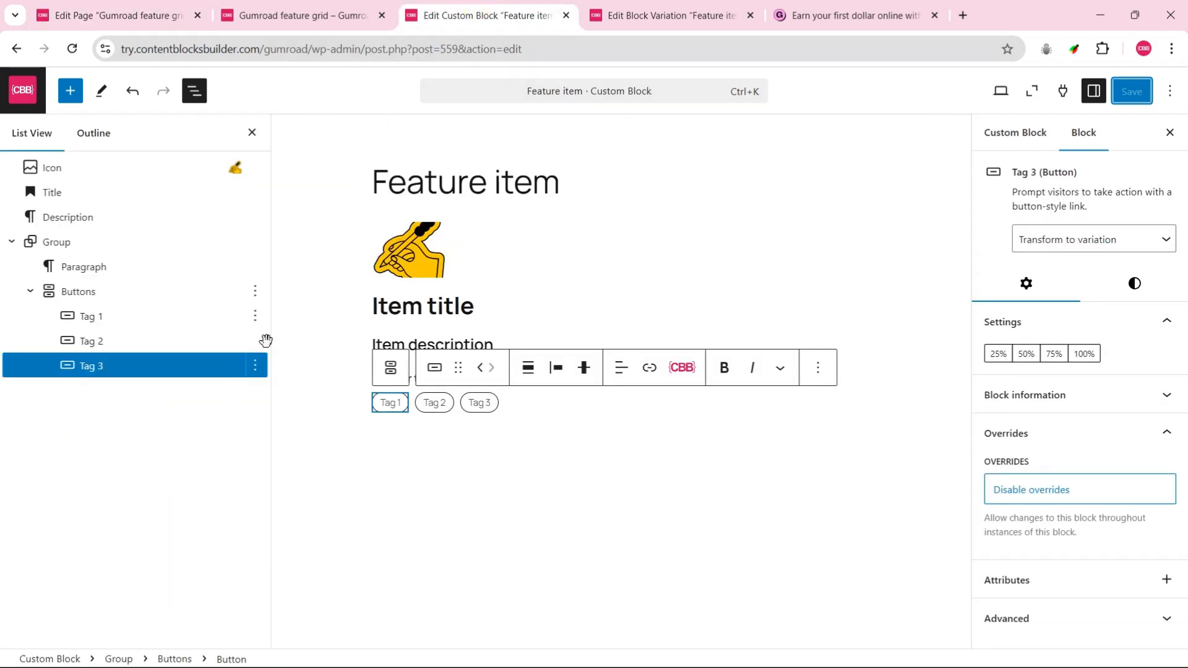
left_click(1012, 144)
scroll(1163, 297, "down", 10)
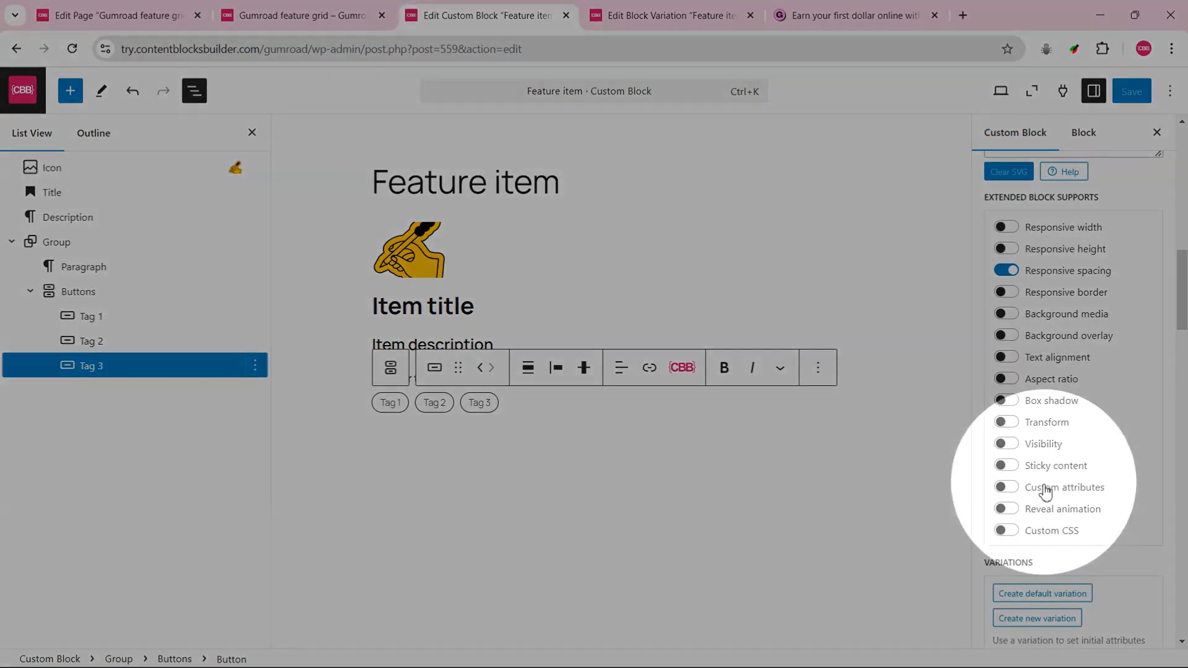
left_click(1046, 487)
Step: Add a new custom attribute to the Feature item block as a CSS Variable named "item-bg"
scroll(1089, 483, "down", 3)
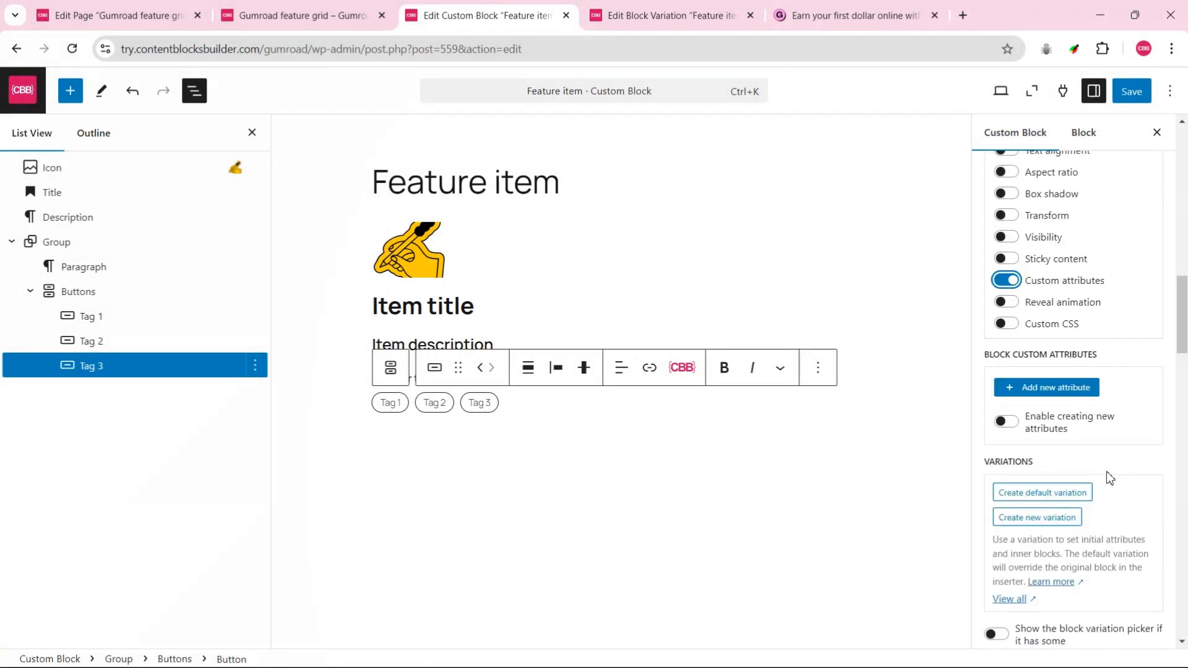
left_click(1059, 390)
left_click(1048, 427)
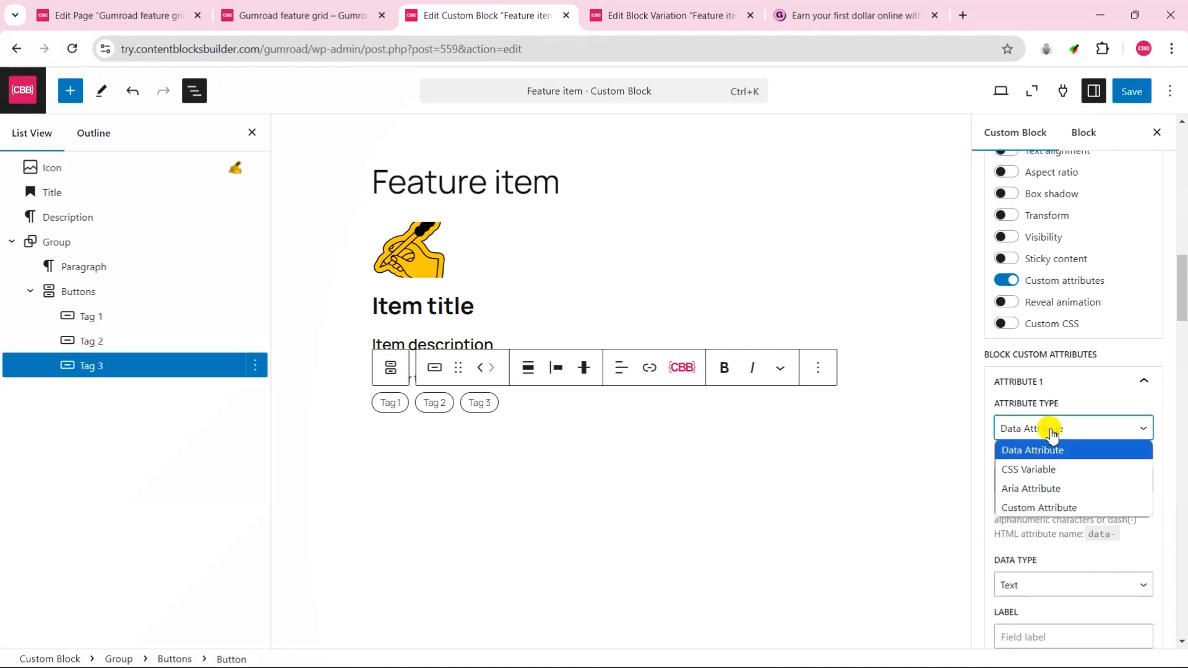
left_click(1034, 467)
left_click(1035, 480)
type("item-bg")
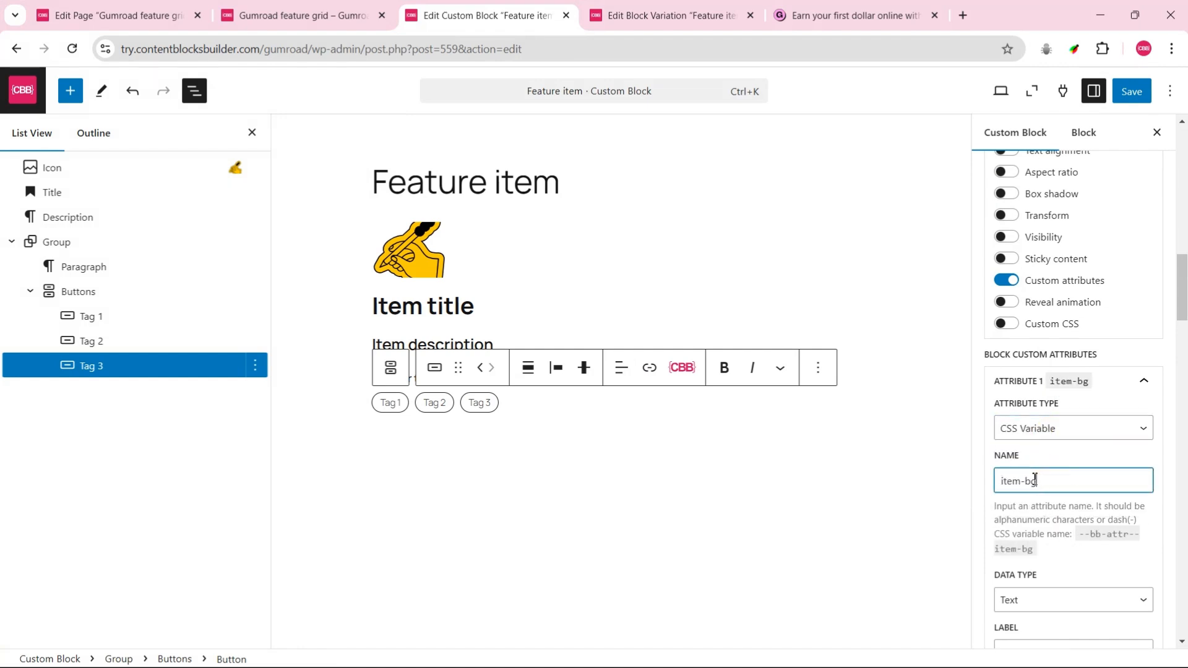
Step: Give the item-bg attribute the Background data type, label "Item background" and help text "The background of the item", and save the custom block
scroll(1046, 446, "down", 3)
left_click(1047, 401)
left_click(1042, 530)
left_click(1047, 446)
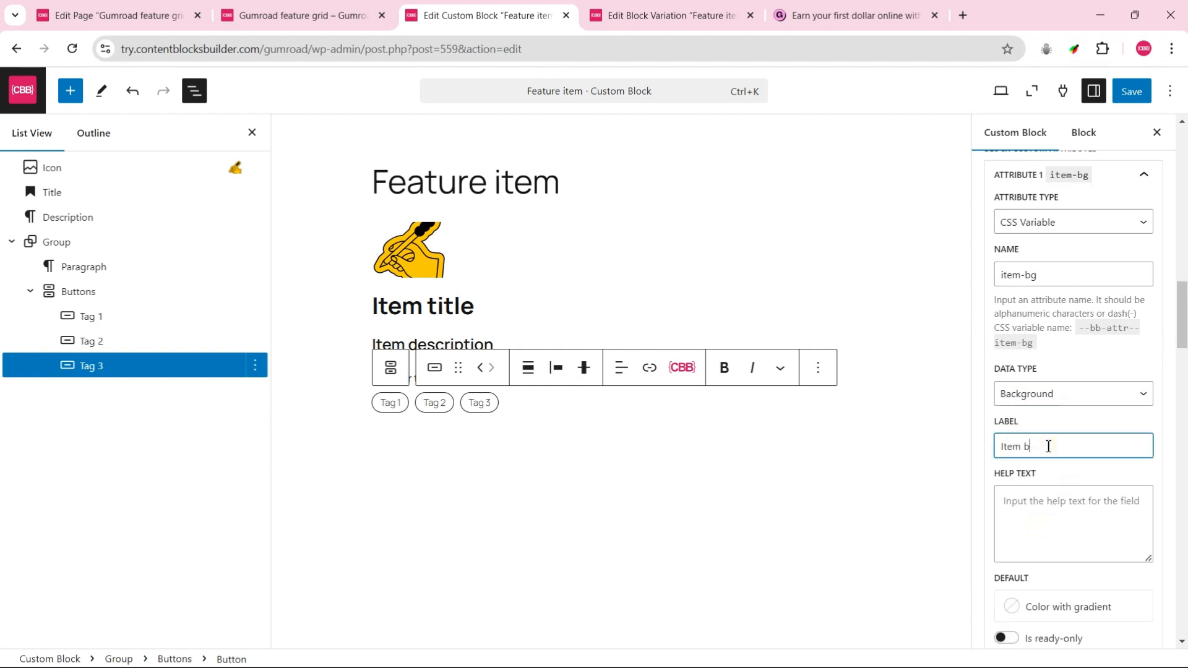
key("Tab")
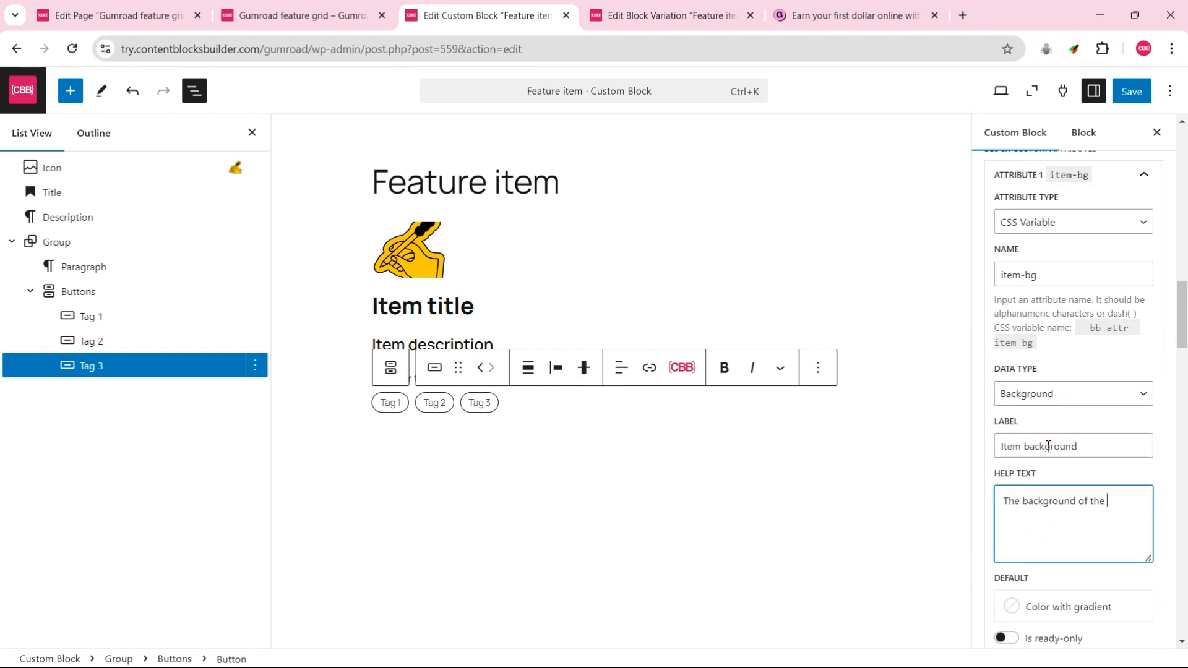
scroll(1082, 441, "down", 6)
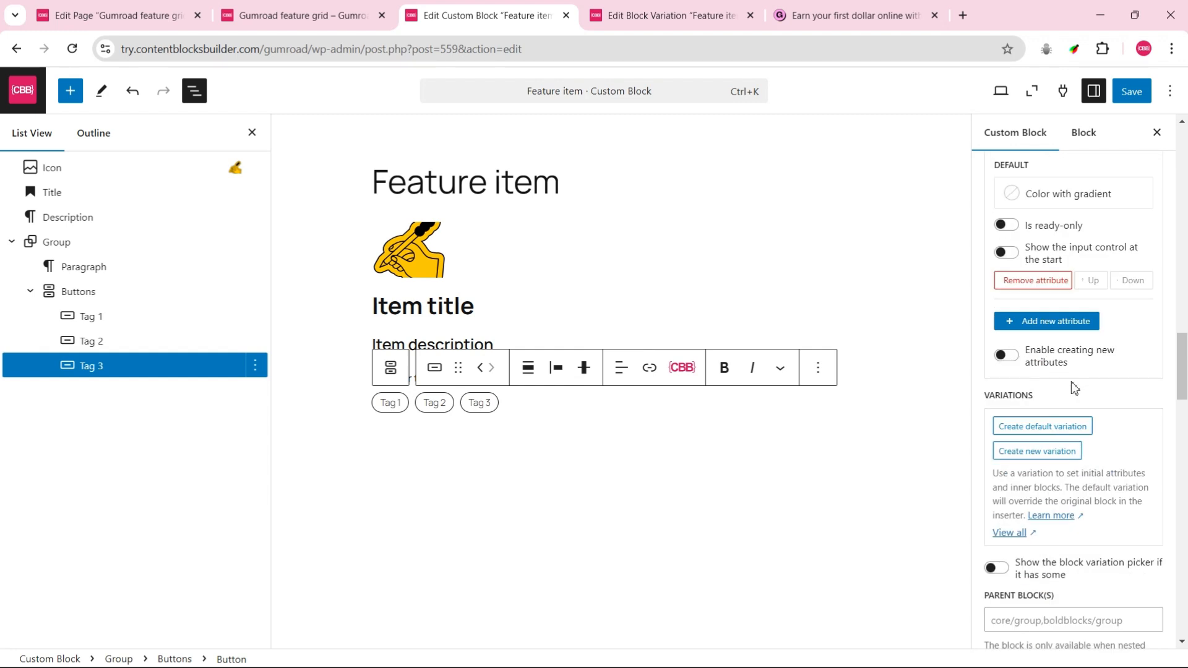
left_click(1123, 94)
Step: Reload the Gumroad feature grid page in the editor and set the first Feature item's Item background to the custom teal color
left_click(146, 16)
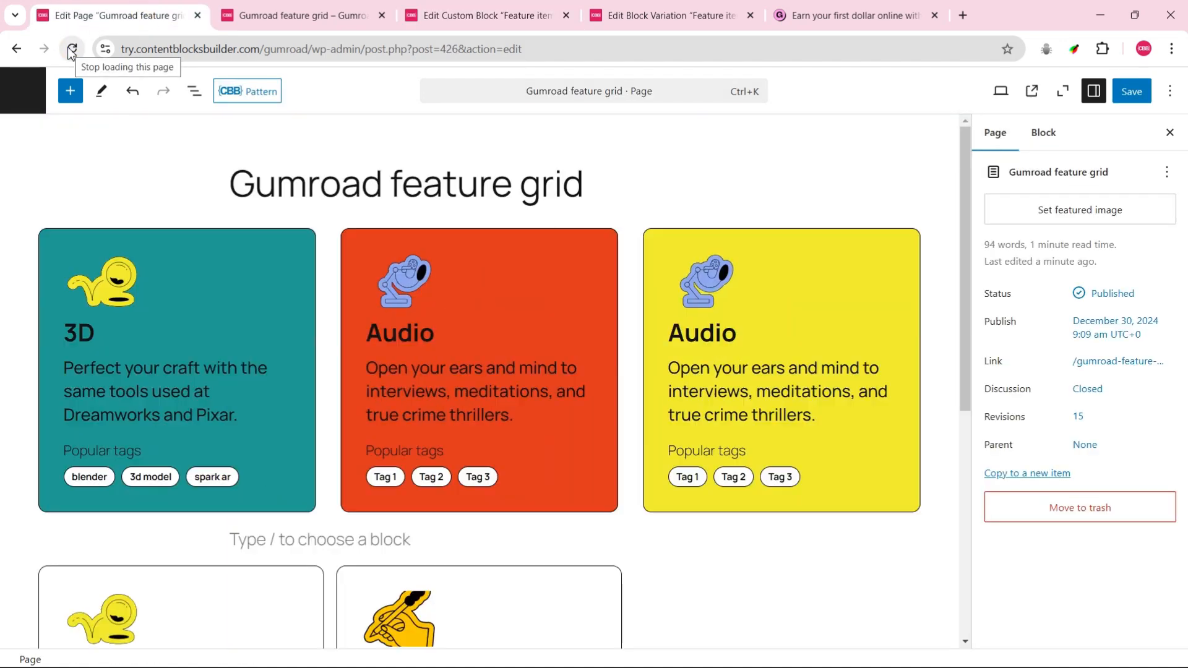
scroll(211, 199, "down", 5)
left_click(65, 180)
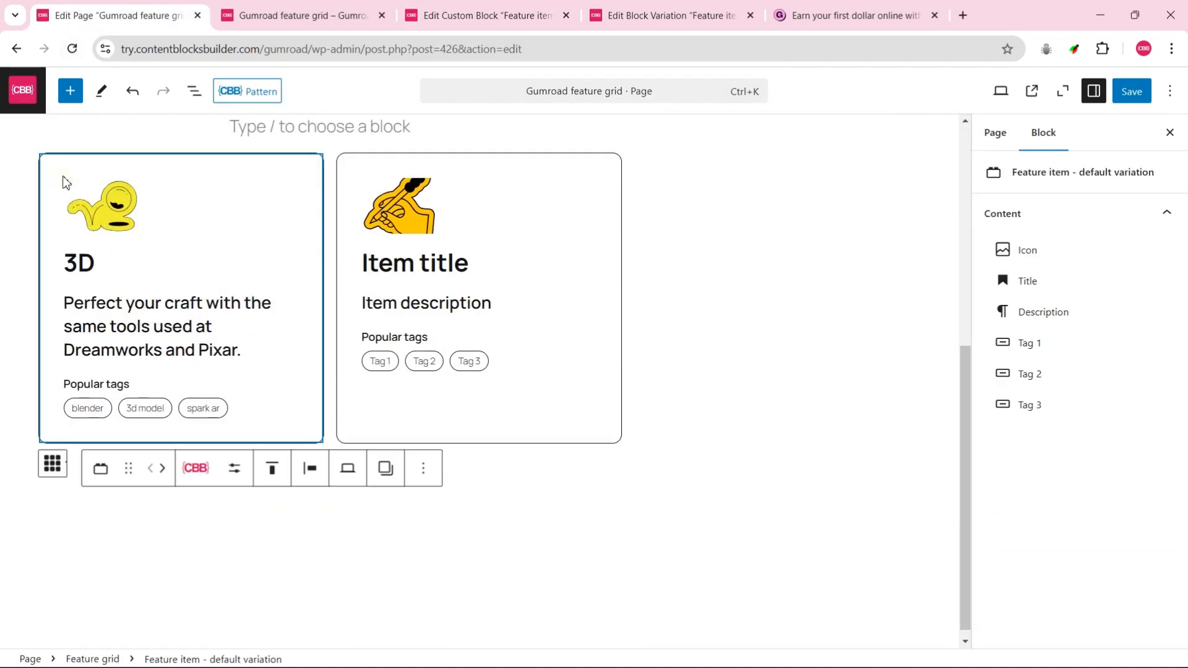
left_click(232, 469)
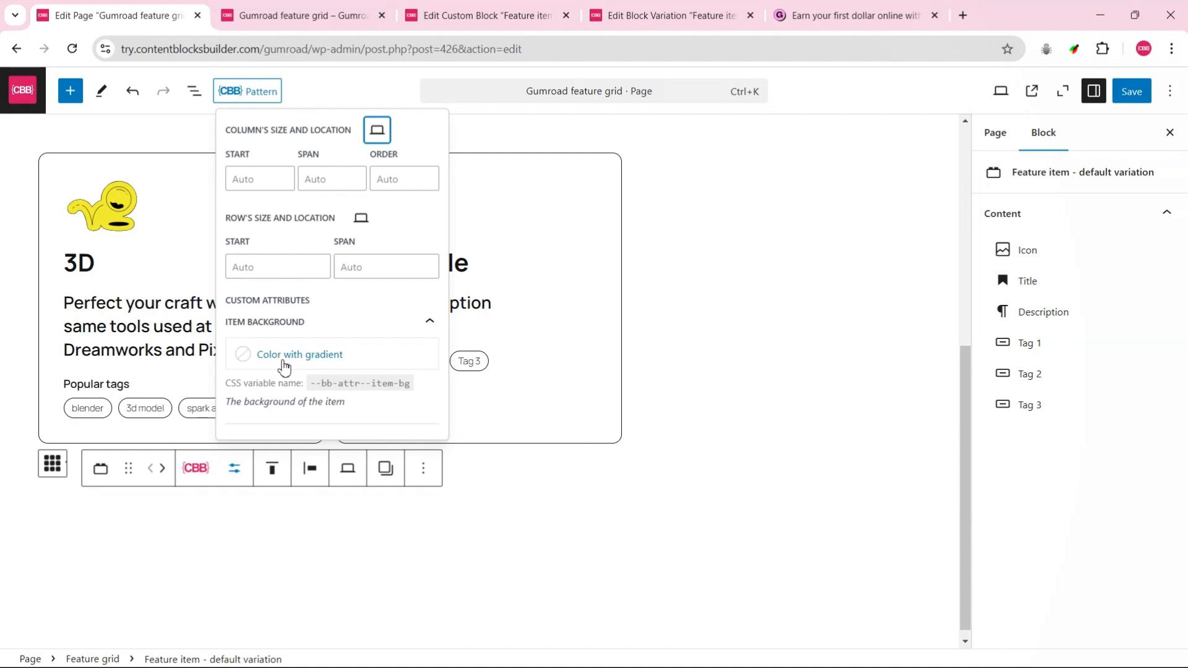
left_click(284, 367)
scroll(584, 511, "down", 2)
left_click(495, 602)
Step: Copy the Item background attribute's CSS variable name "--bb-attr--item-bg"
left_click(311, 381)
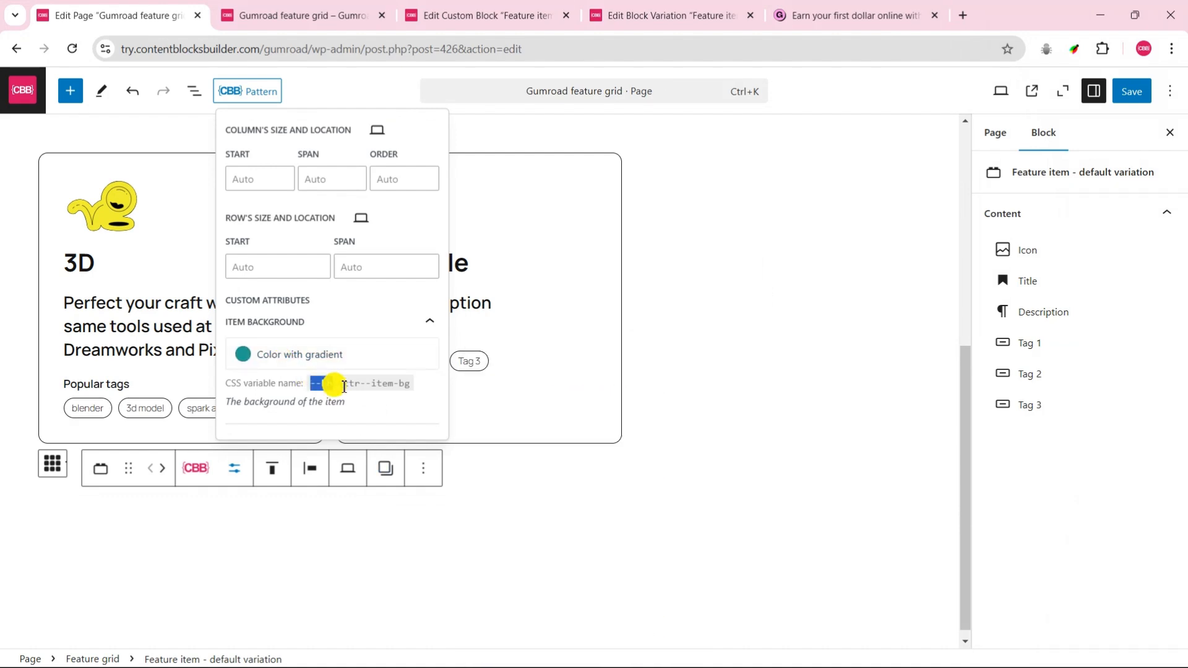
left_click_drag(331, 386, 412, 385)
key("ctrl+c")
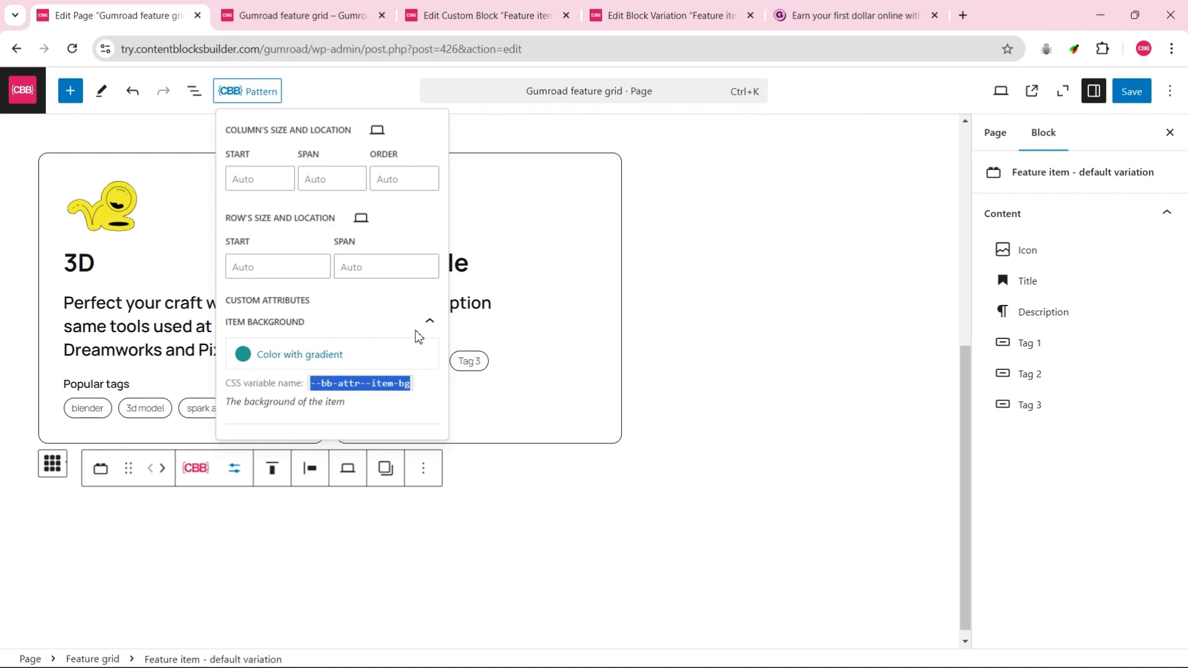
Step: Open the custom CSS editor in the Feature item custom block's settings
left_click(486, 13)
scroll(1169, 384, "down", 10)
scroll(1177, 416, "down", 4)
left_click(1076, 537)
scroll(1135, 425, "down", 2)
left_click(1055, 533)
scroll(1135, 424, "down", 4)
scroll(1136, 424, "down", 3)
left_click(1140, 468)
Step: Add the CSS rule "selector > .is-grid-item { background: var(--bb-attr--item-bg); }" and save the Feature item block
left_click(712, 85)
left_click(750, 137)
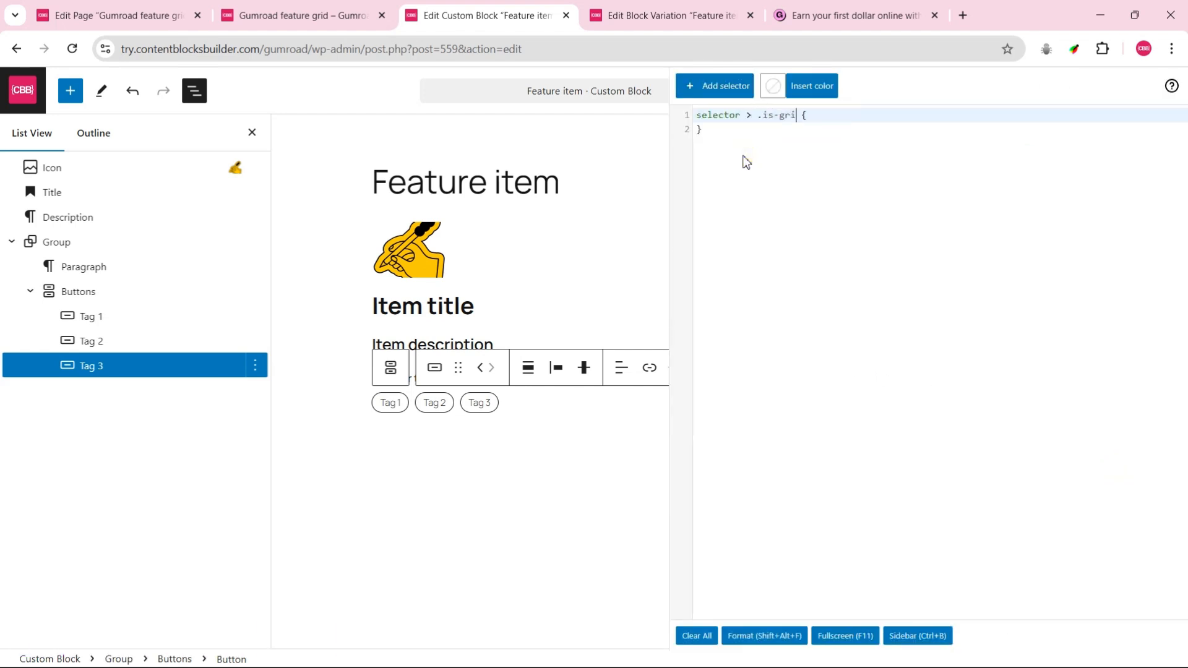
key("Return")
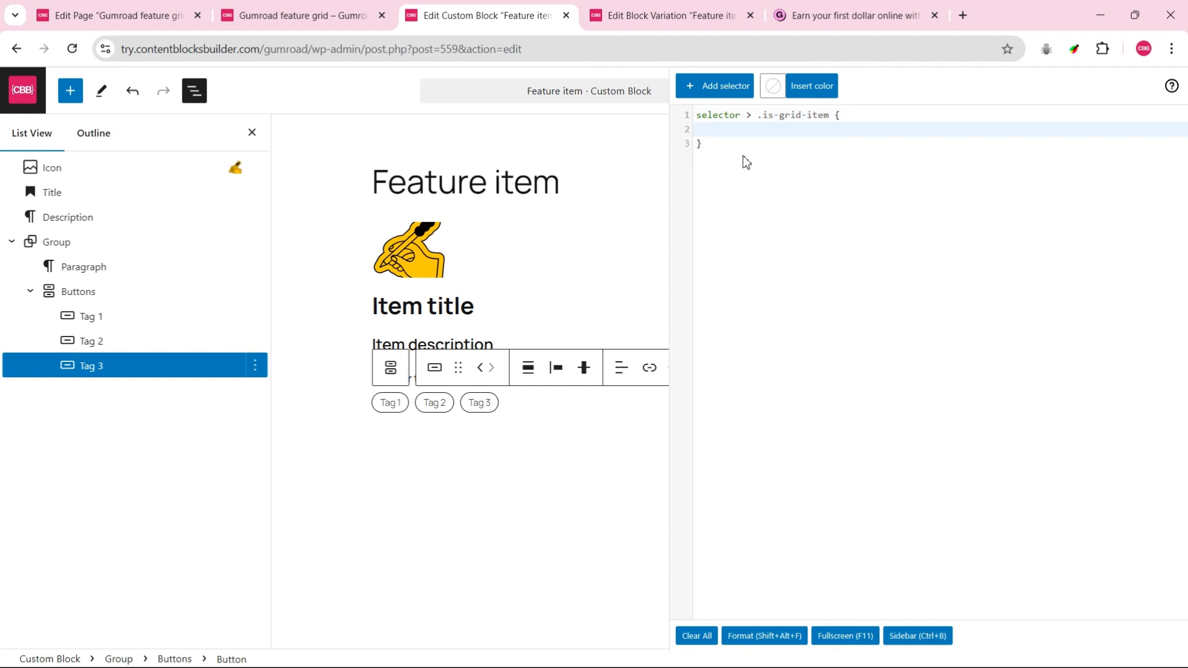
type("back")
key("Down")
key("Return")
type("var(")
key("ctrl+v")
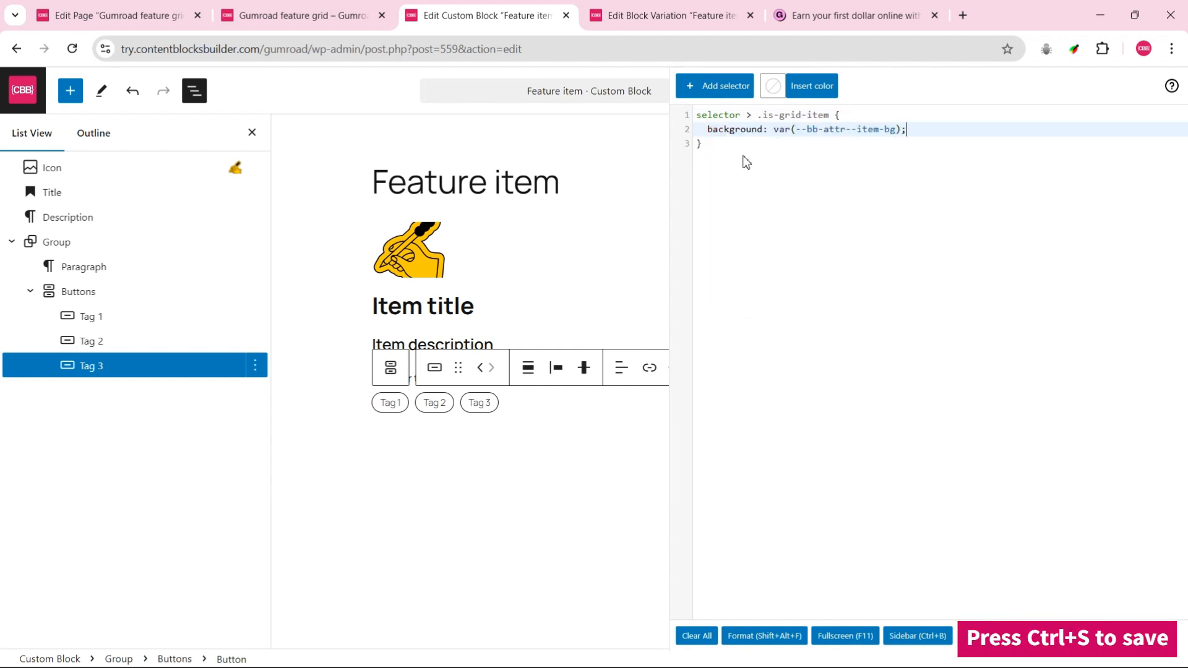
key("ctrl+s")
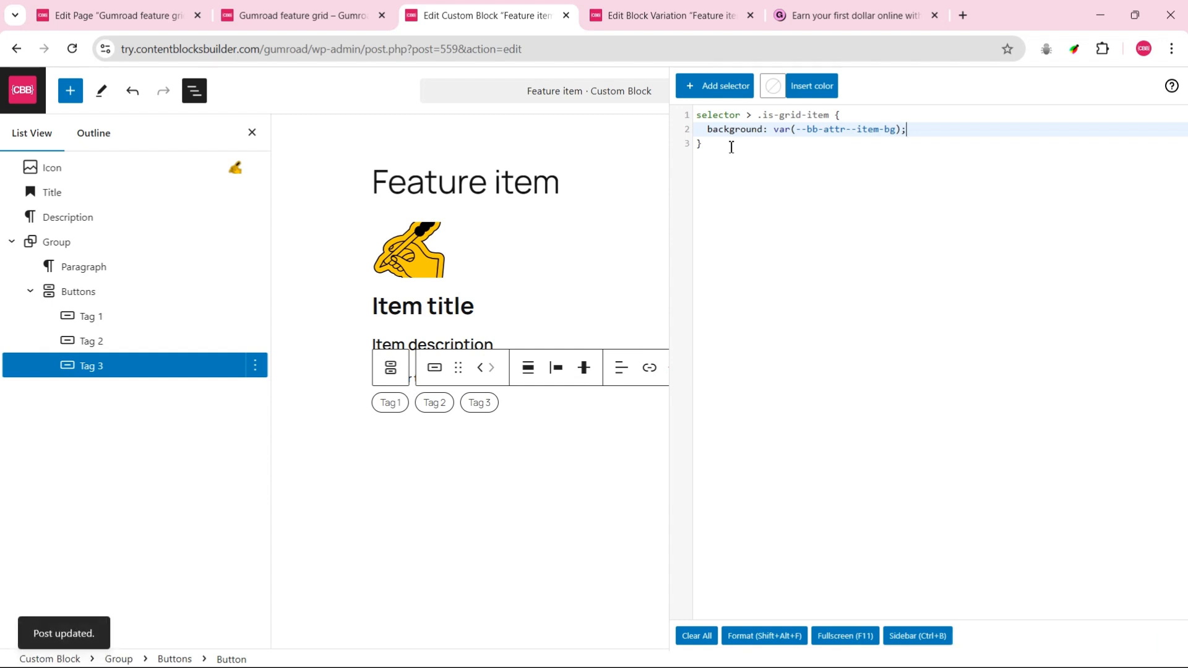
Step: Save the Gumroad feature grid page and reload its editor to apply the item background
left_click(136, 8)
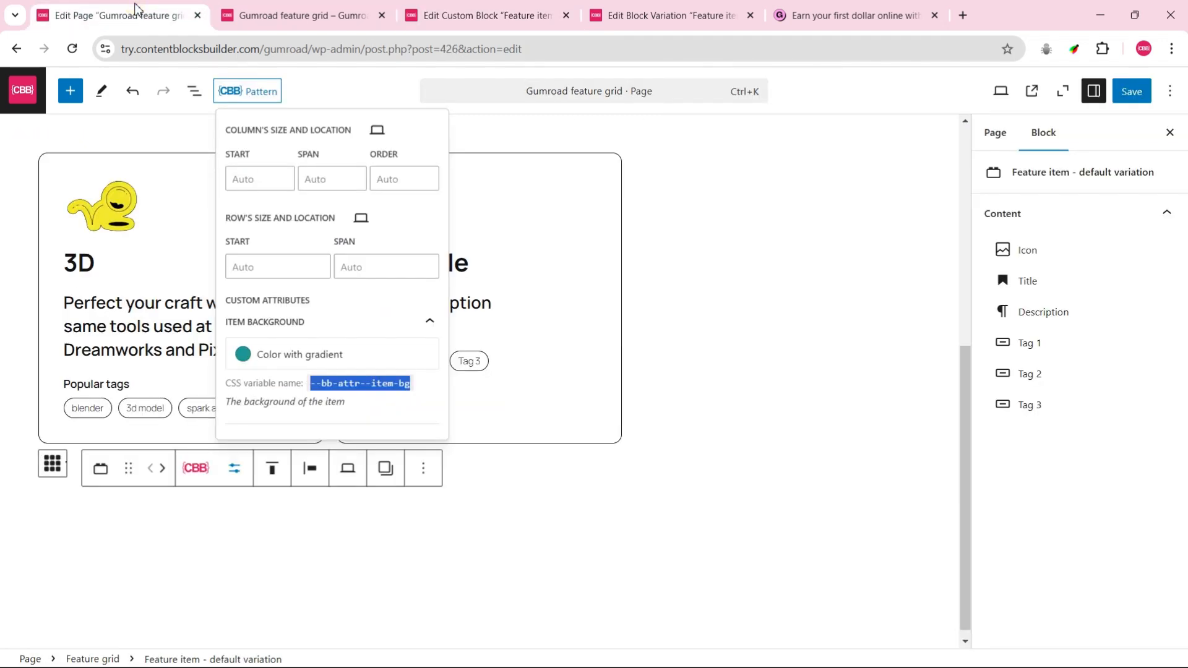
left_click(1124, 92)
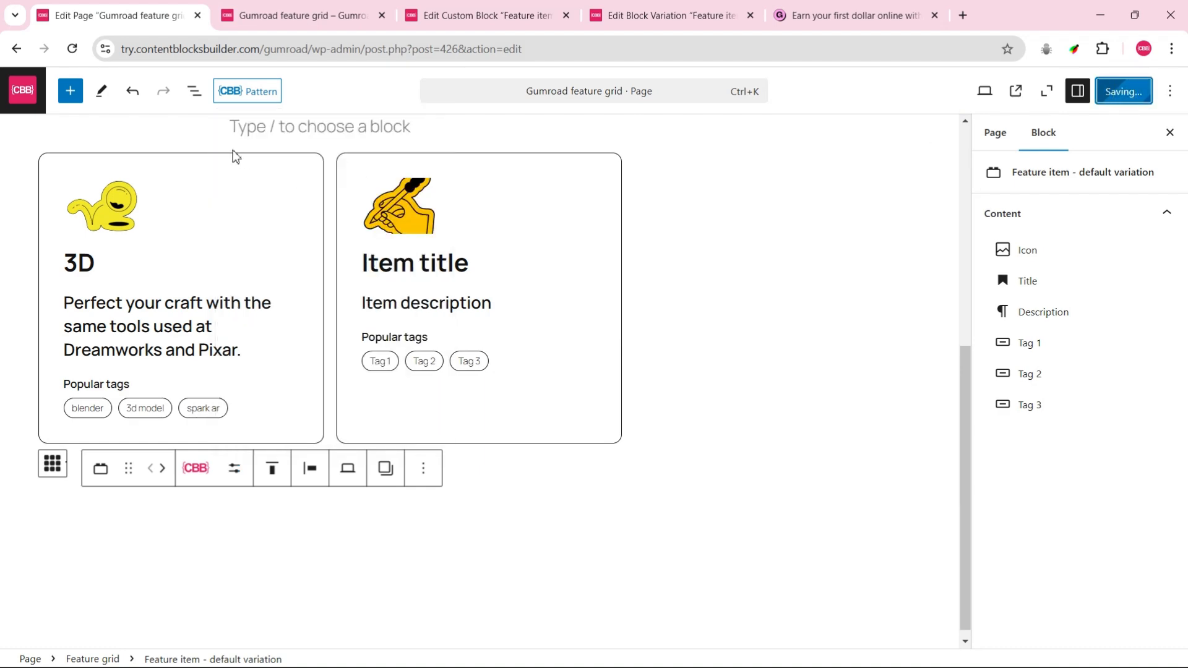
left_click(73, 49)
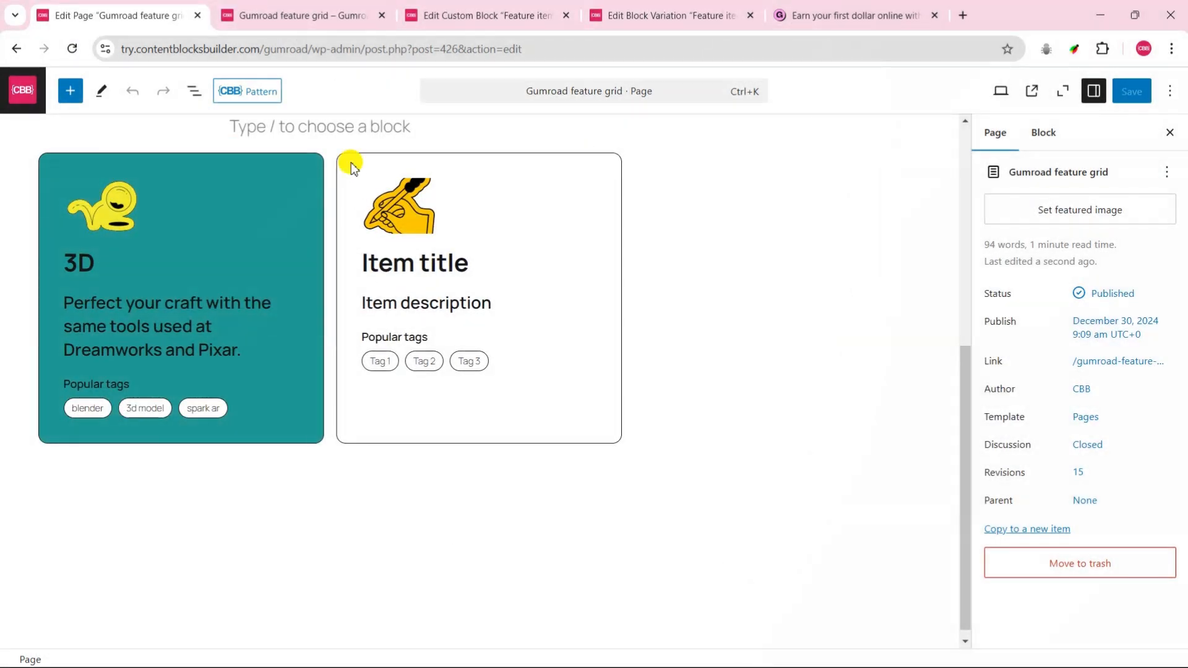
Step: Set the second Feature item's Item background to the custom orange-red color
left_click(352, 168)
left_click(532, 469)
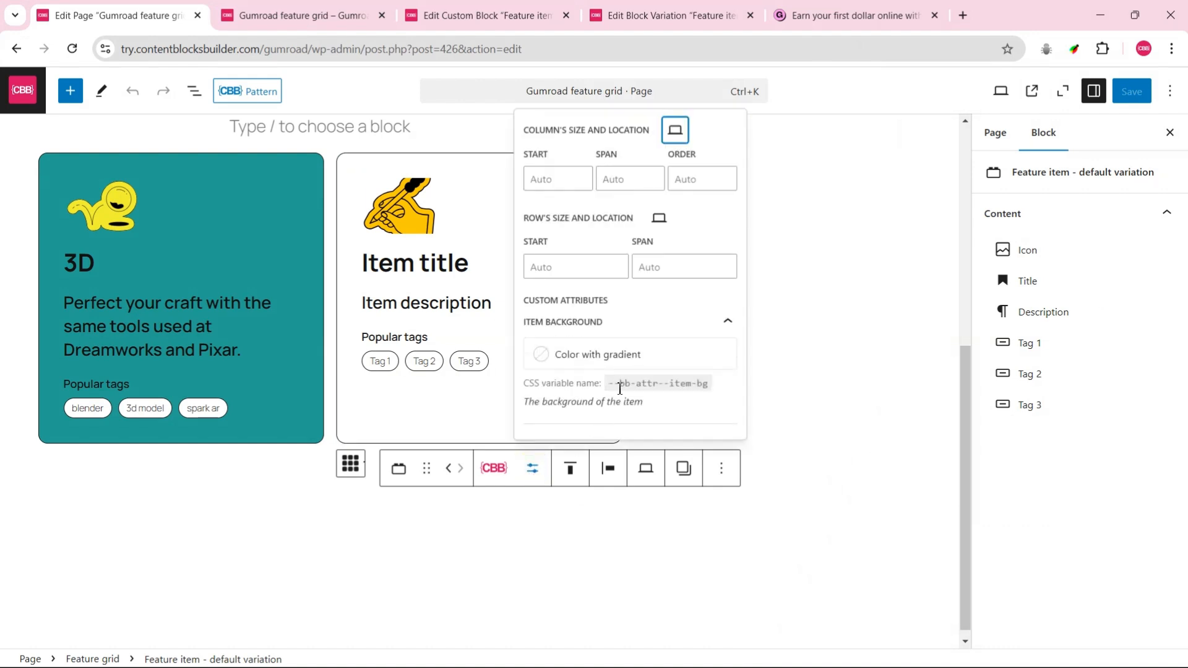
left_click(615, 357)
scroll(399, 533, "down", 3)
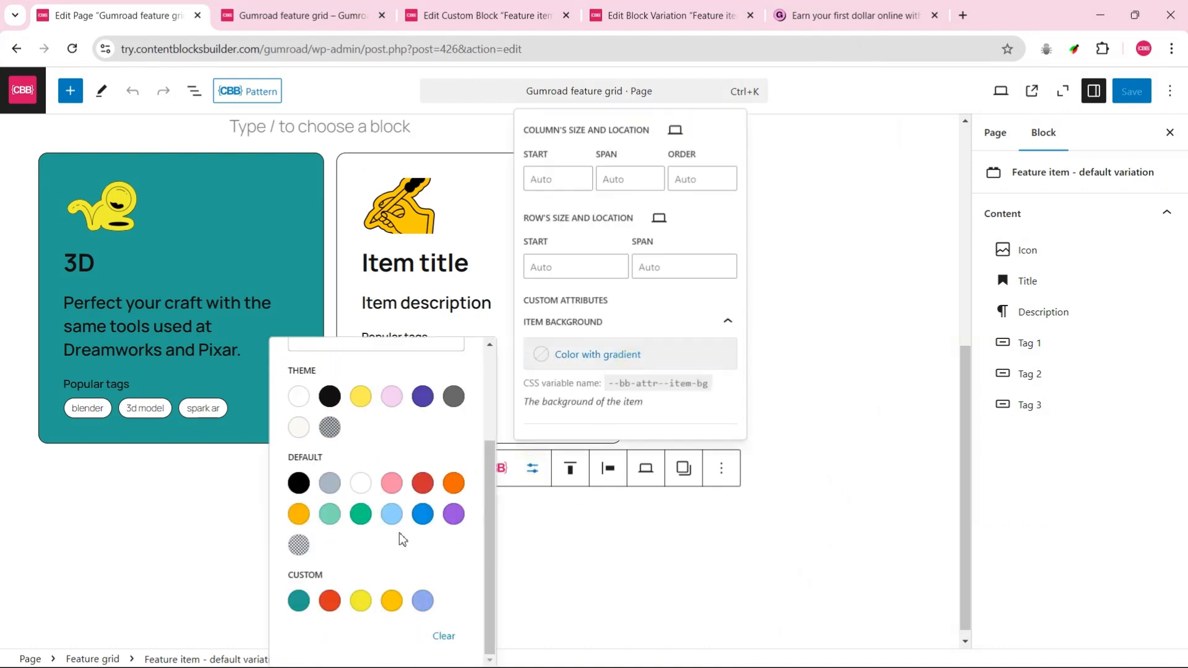
left_click(340, 605)
Step: Replace the second Feature item's icon with the blue lamp-like audio image from the media library and set its title to "Audio"
left_click(451, 214)
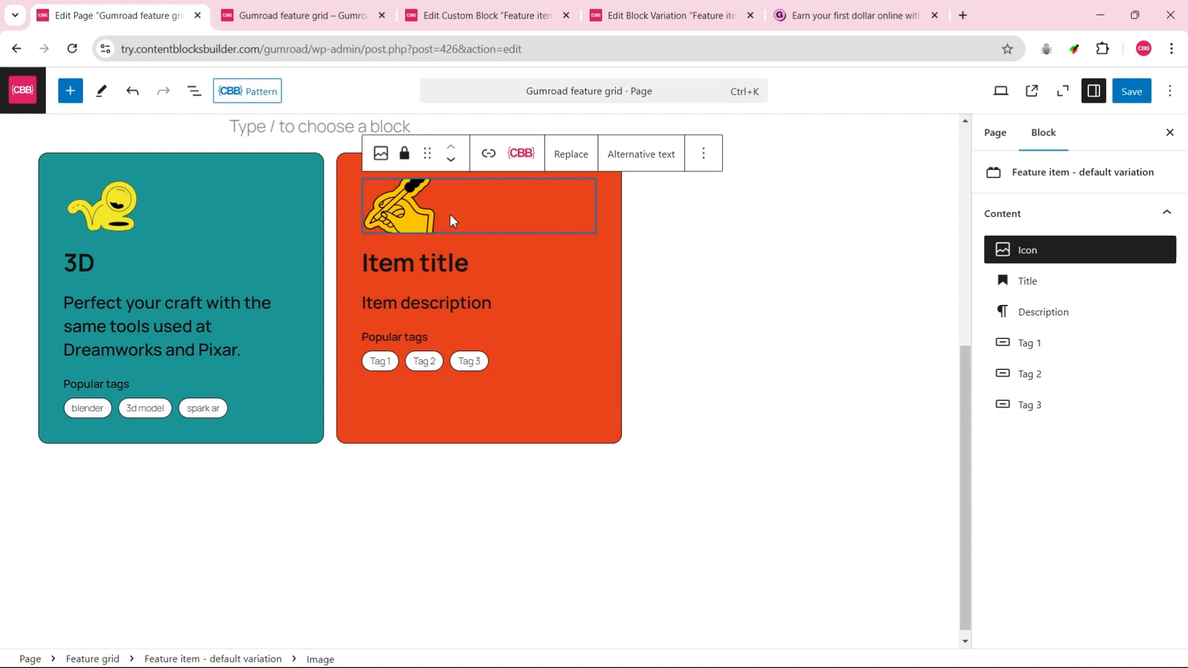
scroll(386, 371, "up", 5)
scroll(421, 266, "down", 5)
left_click(570, 154)
left_click(597, 197)
left_click(305, 379)
left_click(1142, 622)
key("ctrl+a")
type("Aud")
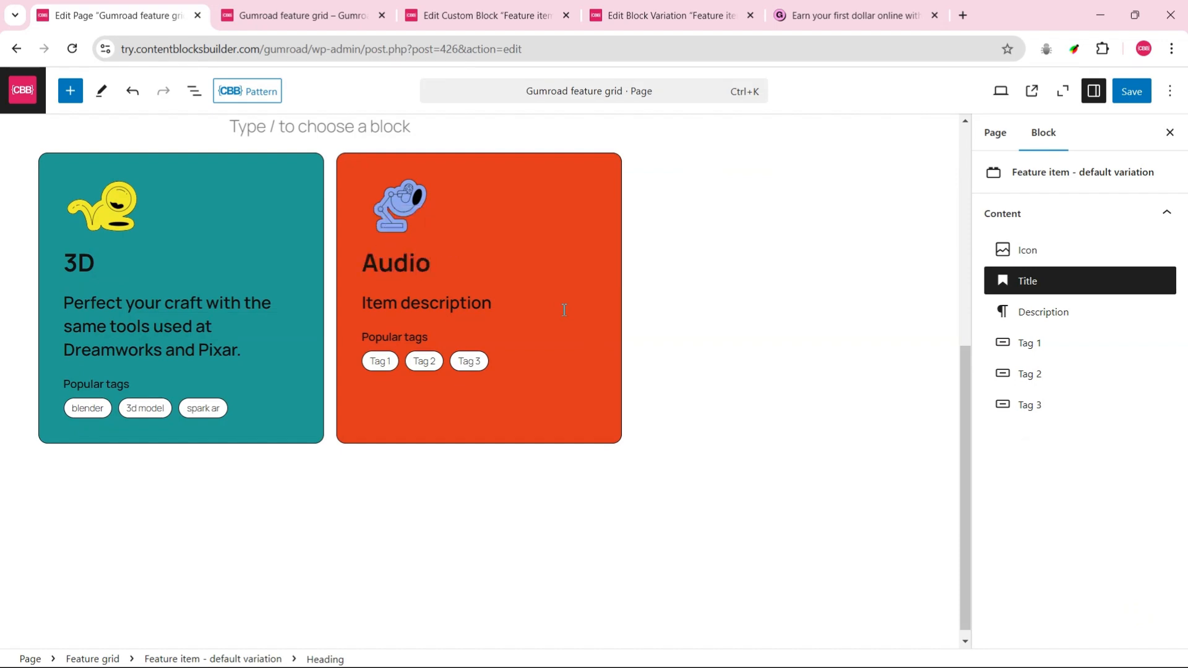
Step: Replace the second Feature item's description with "Open your ears and mind to interviews, meditations, and true crime thrillers." copied from the orange-red Audio card above
scroll(565, 310, "up", 5)
left_click(414, 371)
key("ctrl+a")
key("ctrl+c")
scroll(441, 399, "down", 3)
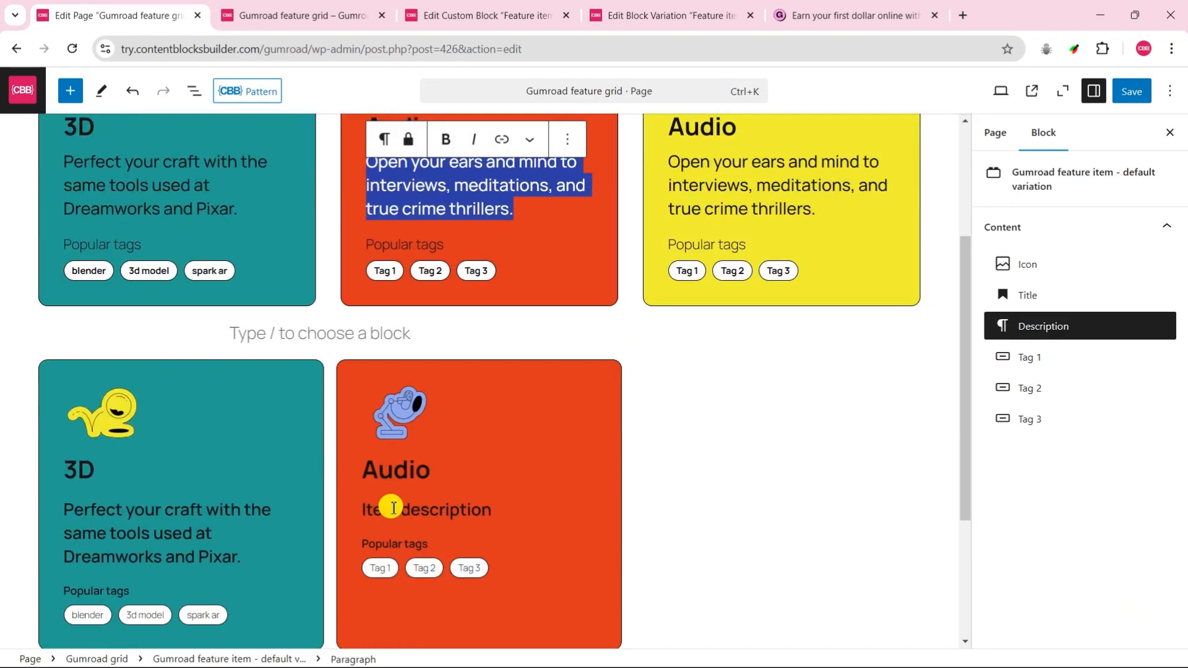
left_click(393, 508)
key("ctrl+a")
key("ctrl+v")
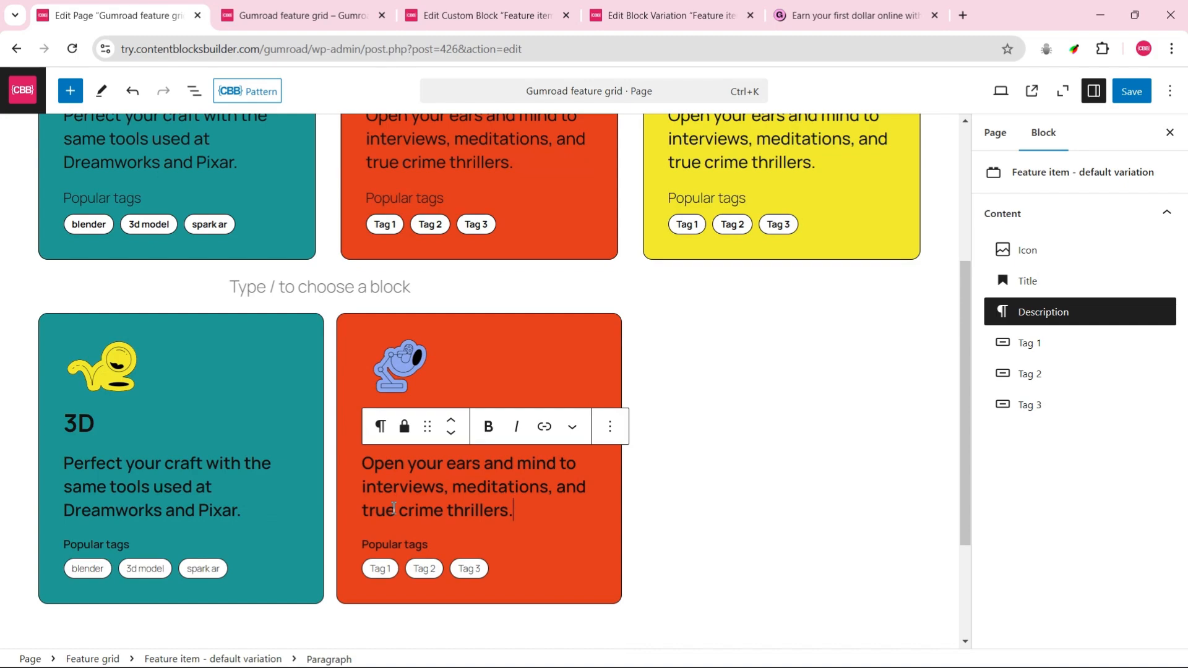
Step: Add a third Feature item - default variation block to the Feature grid
left_click(351, 328)
left_click(351, 288)
left_click(216, 288)
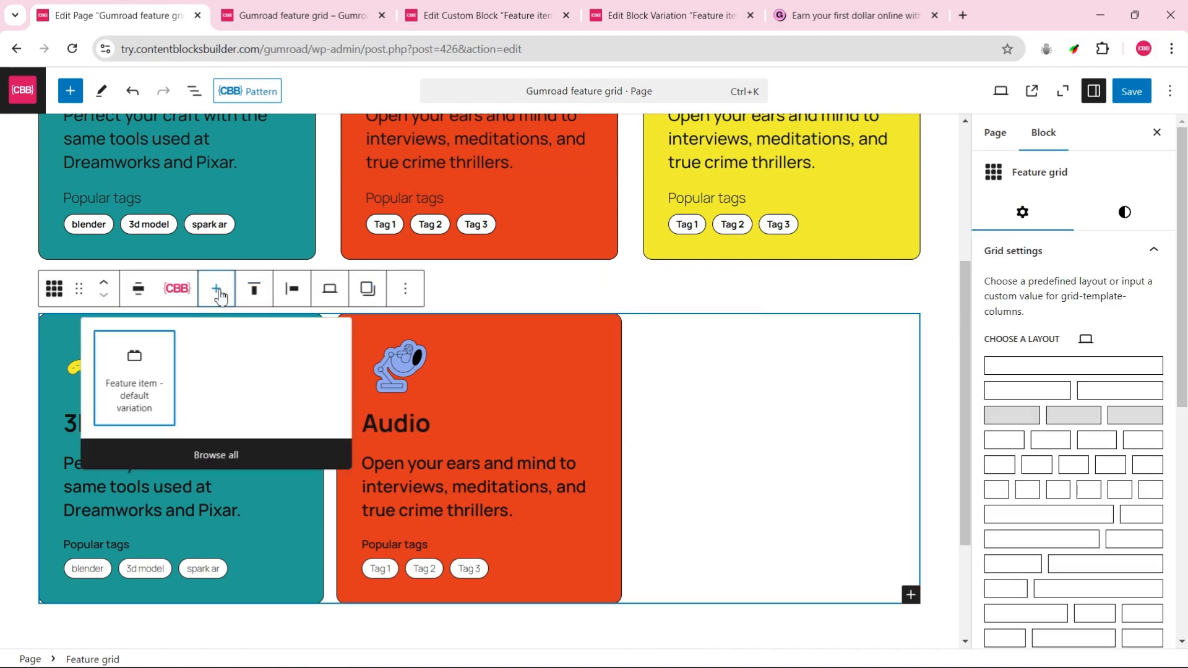
left_click(152, 396)
Step: On the Gumroad About page, turn on the design inspection overlay, close the developer tools and bring the feature cards into view
left_click(854, 15)
scroll(906, 297, "up", 15)
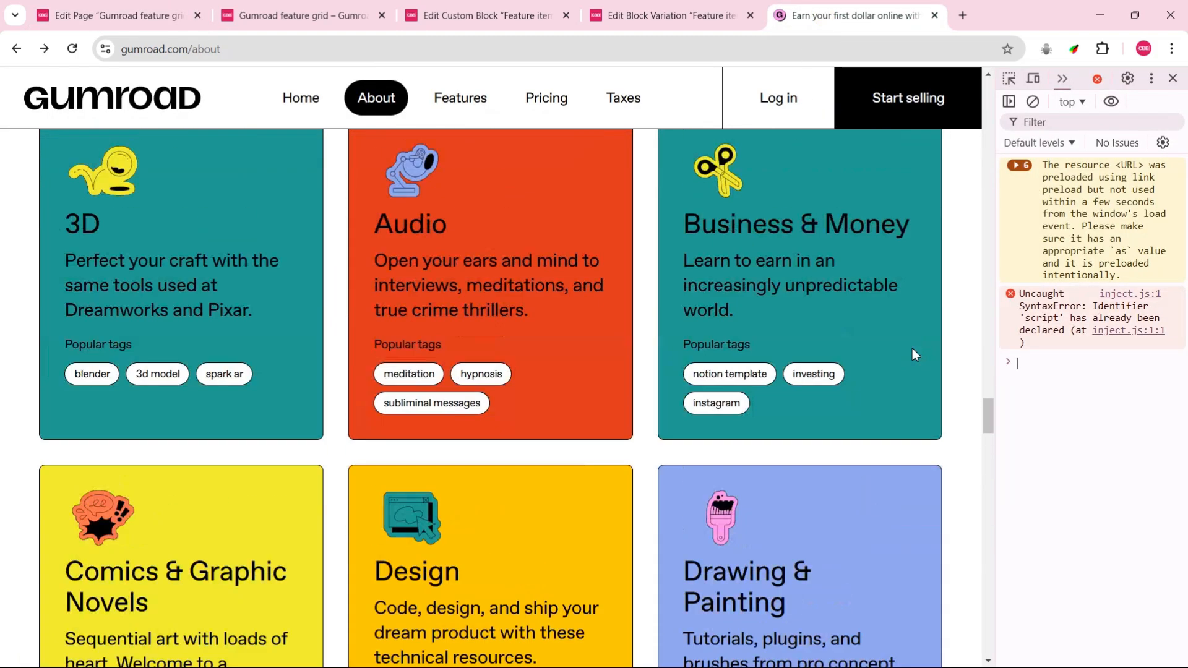
left_click(1073, 49)
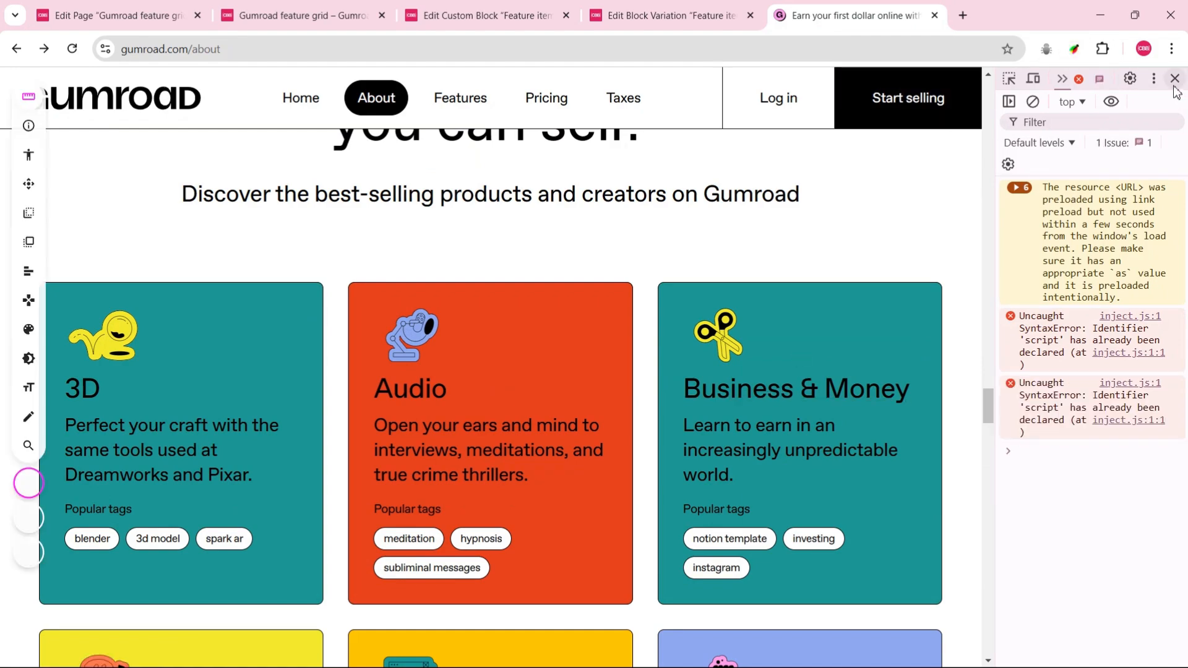
left_click(1172, 78)
scroll(861, 316, "up", 3)
scroll(875, 390, "down", 10)
Step: Replace the third Feature item's title with "Business & Money", copied from the matching card on the Gumroad About page
left_click(882, 415)
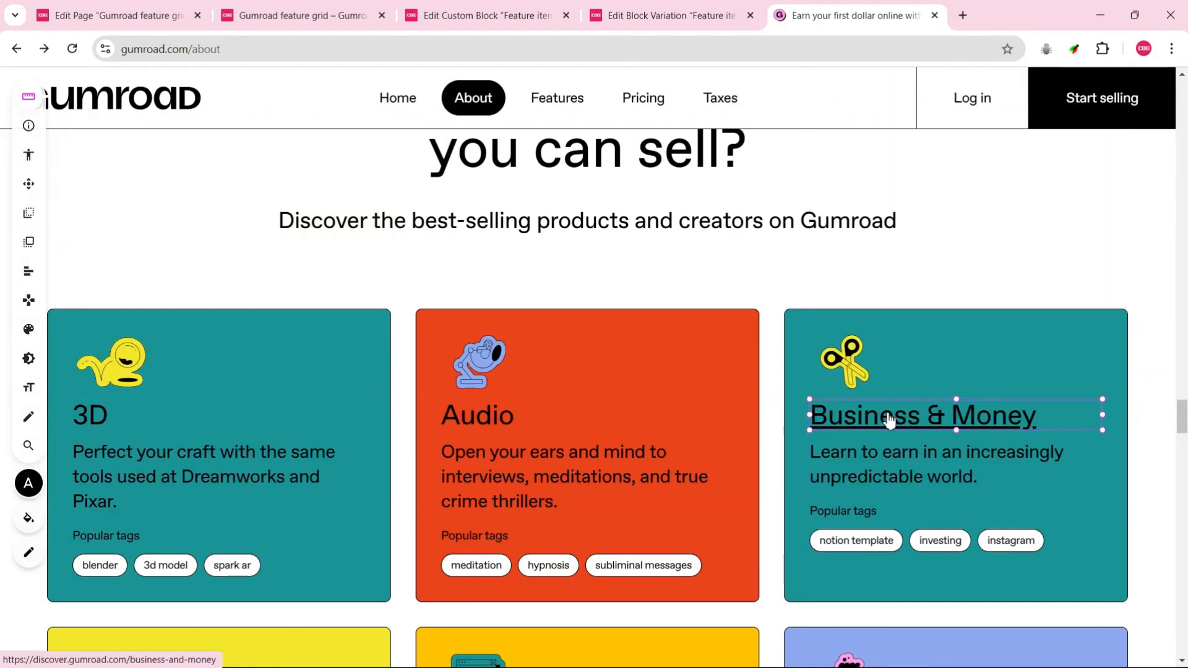
left_click(196, 24)
left_click(709, 423)
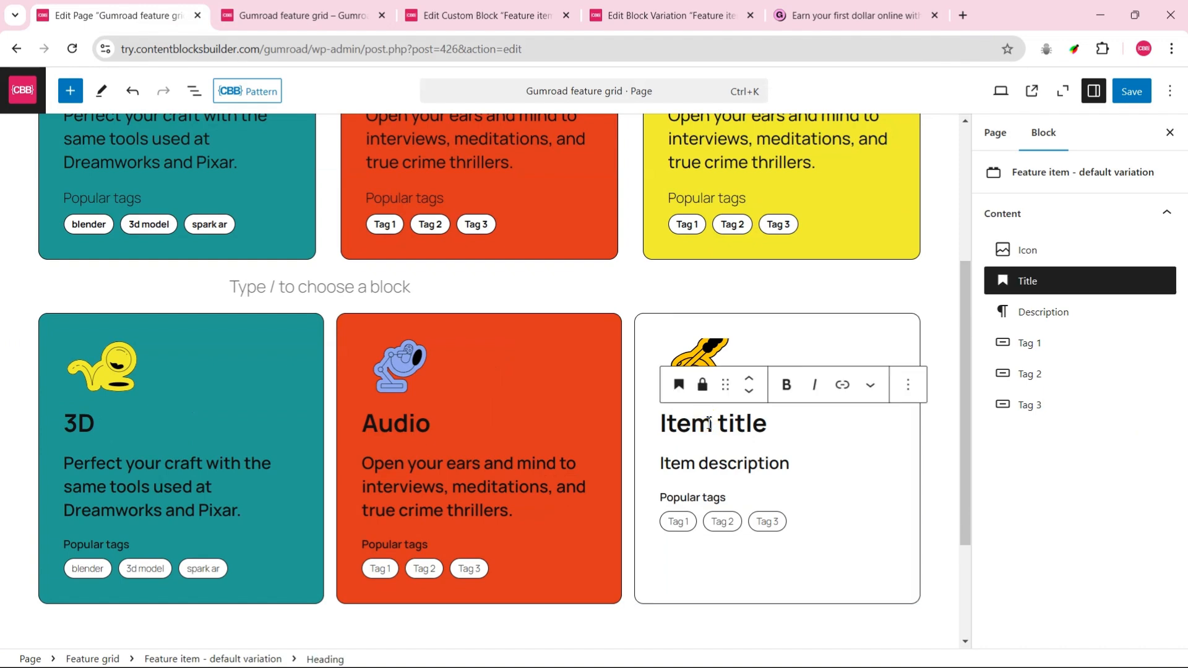
key("ctrl+a")
type("Business & Money")
Step: Replace the third Feature item's description with Gumroad's card text "Learn to earn in an increasingly unpredictable world."
left_click(854, 14)
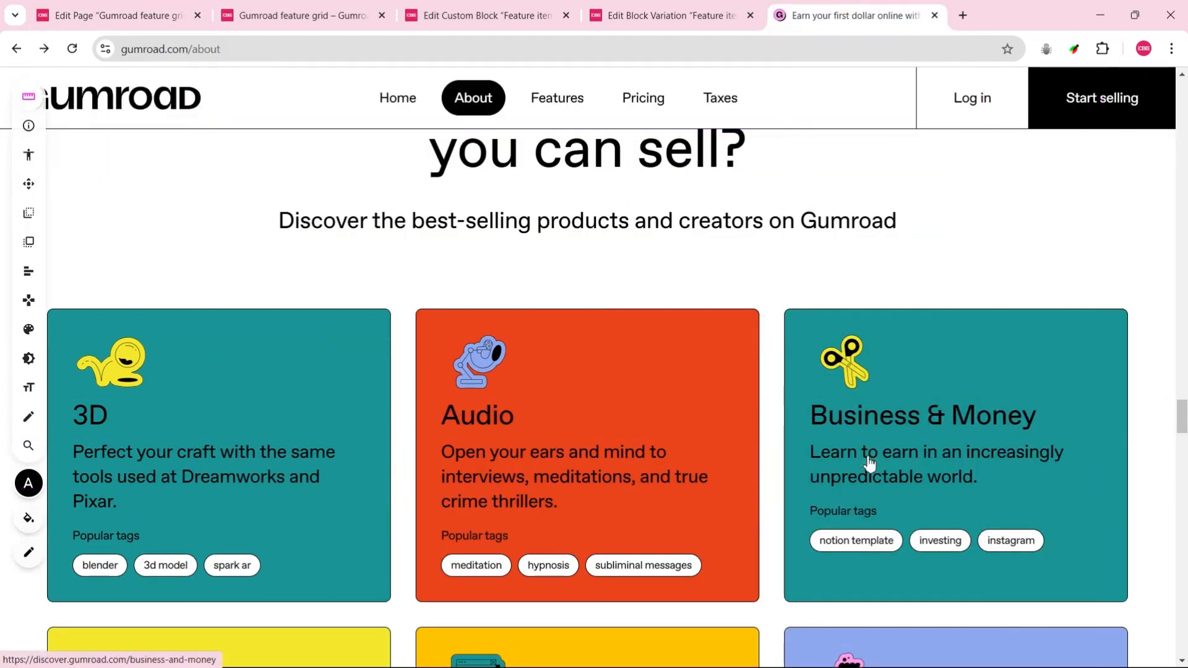
left_click(143, 24)
left_click(767, 465)
key("ctrl+a")
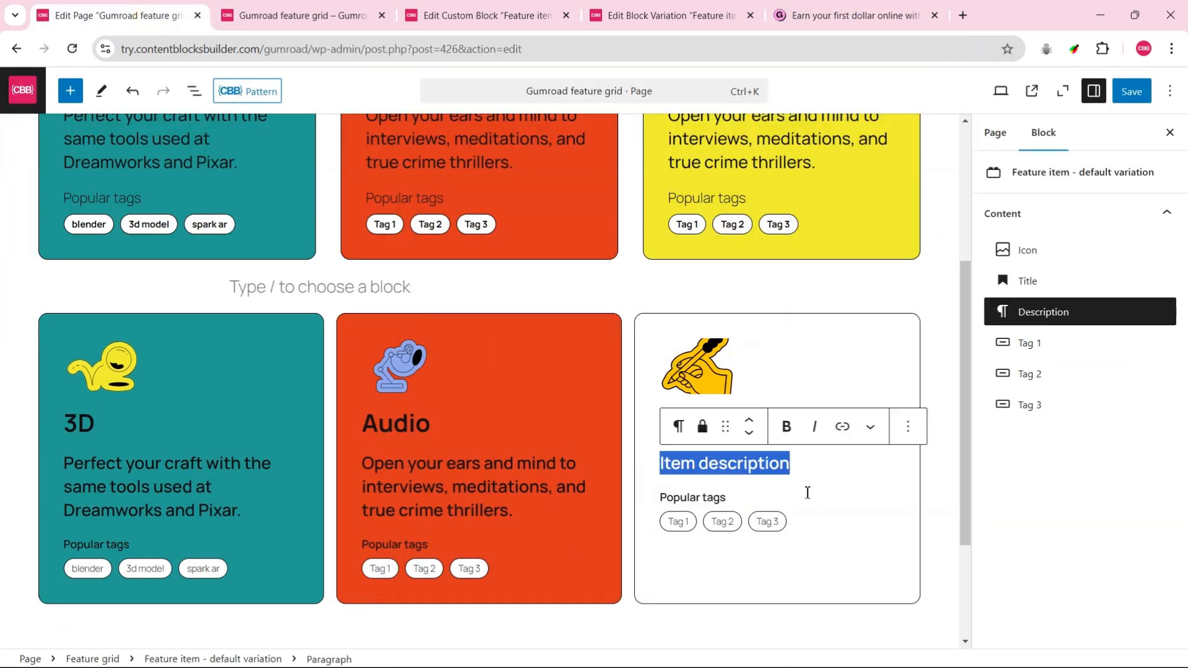
type("Learn to earn in an increasingly unpredictable world.")
Step: Replace the third Feature item's icon with the yellow scissors image from the media library
left_click(722, 323)
left_click(836, 266)
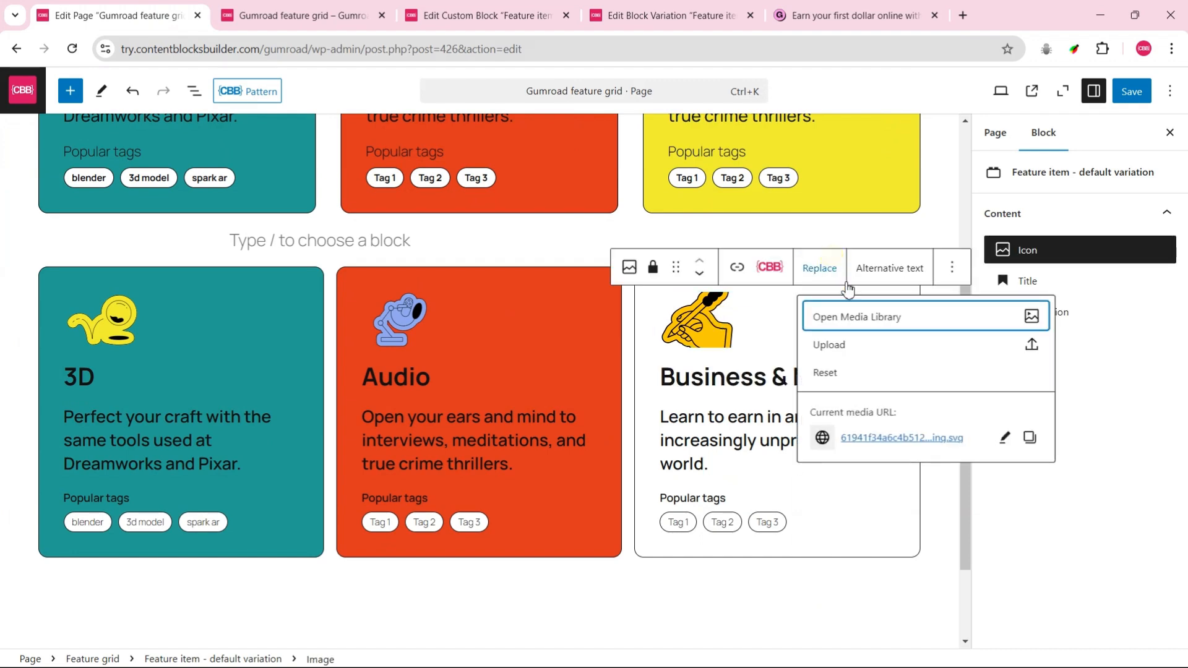
left_click(855, 312)
left_click(75, 356)
left_click(1123, 621)
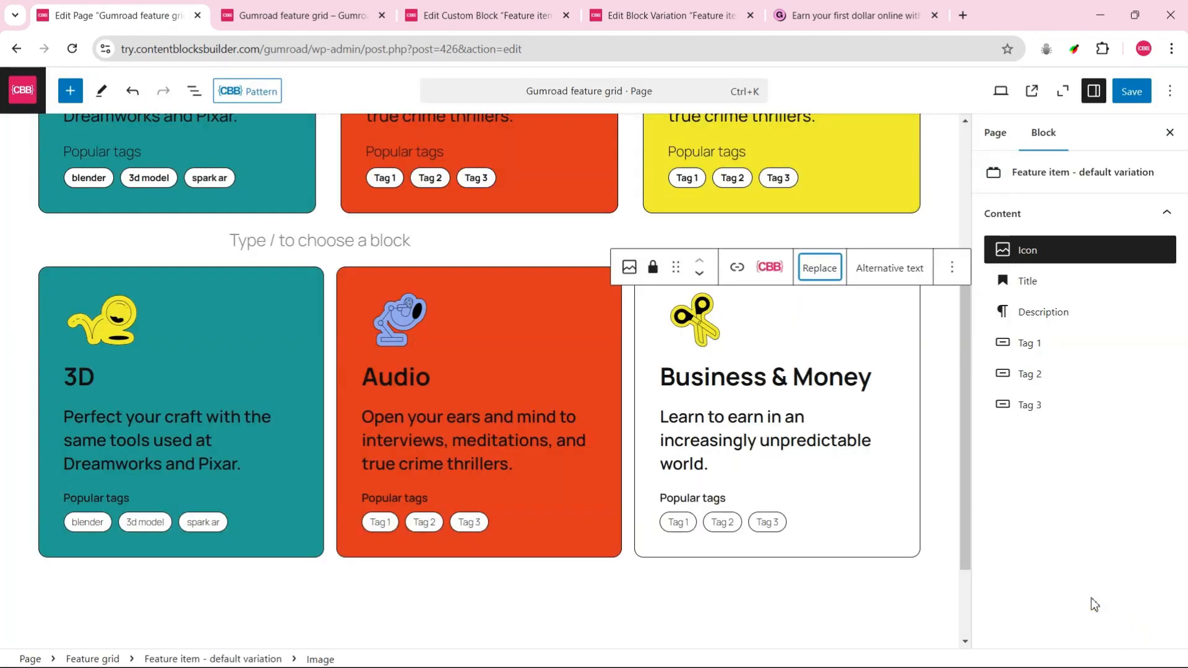
Step: Set the third Feature item's Item background custom attribute to the custom color Light yellow (#F1F333)
left_click(187, 658)
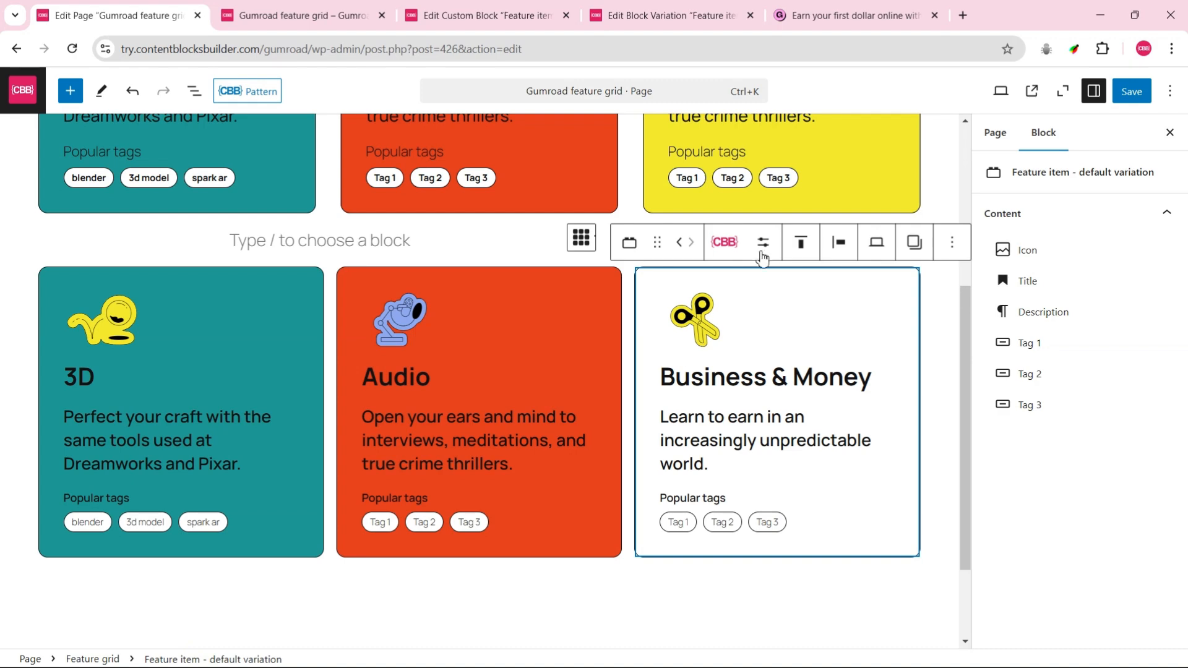
left_click(876, 242)
left_click(829, 516)
left_click(591, 469)
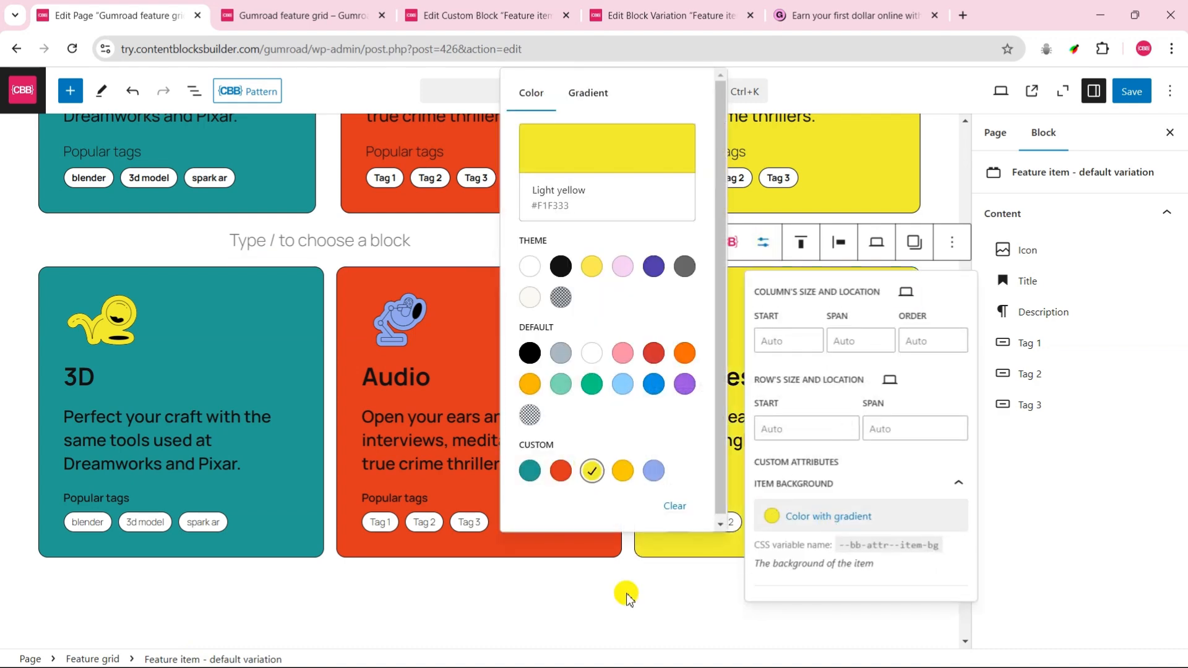
left_click(625, 588)
Step: Select the parent Feature grid and set its desktop gap to 2 rem
left_click(214, 365)
left_click(53, 241)
scroll(1140, 428, "down", 3)
scroll(1140, 428, "down", 3)
double_click(990, 567)
type("2")
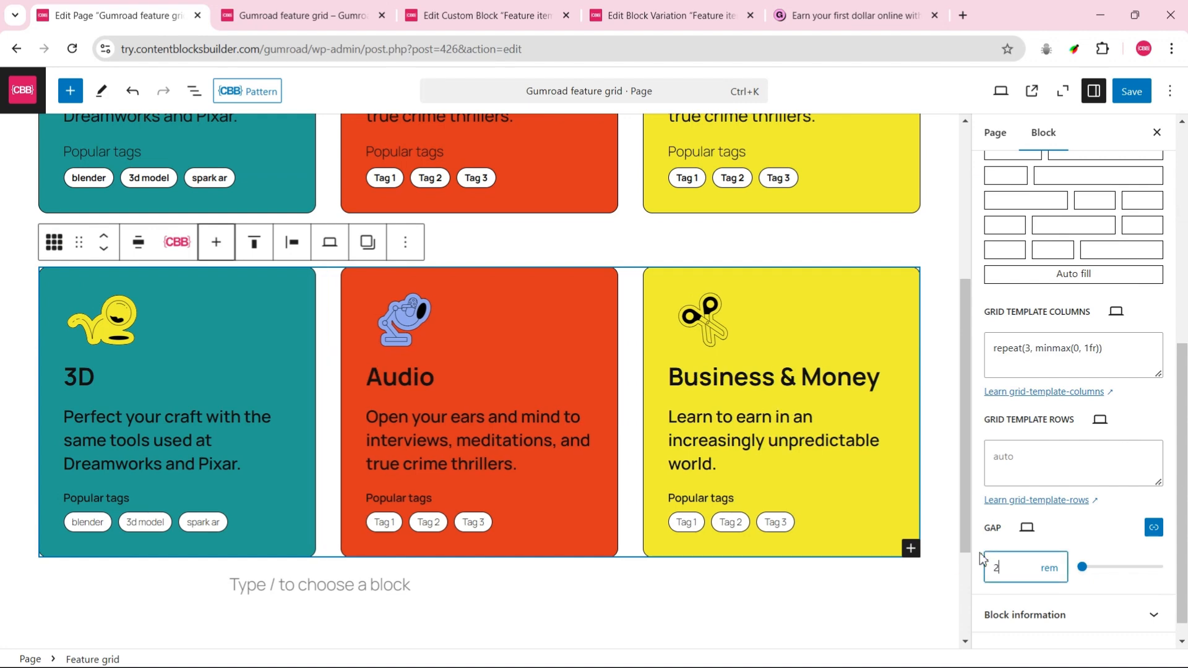
Step: For the tablet view, give the Feature grid a layout of two equal columns and a gap of 1.5 rem
left_click(1100, 419)
left_click(1126, 488)
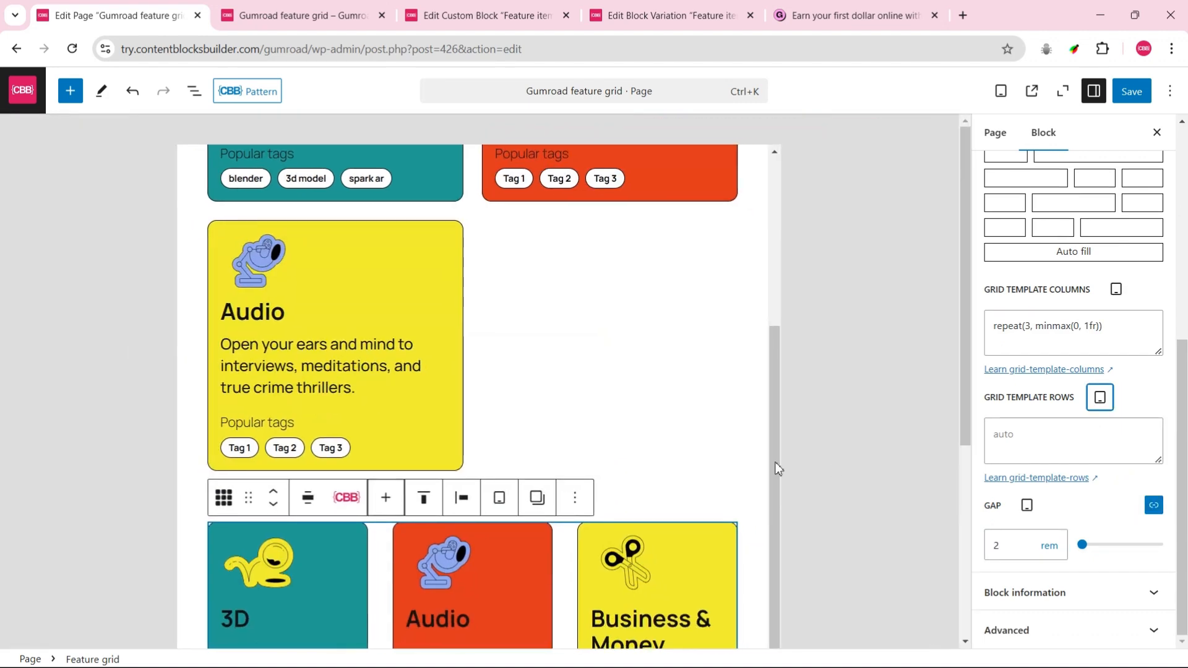
scroll(1115, 363, "up", 5)
left_click(1102, 390)
scroll(932, 380, "down", 5)
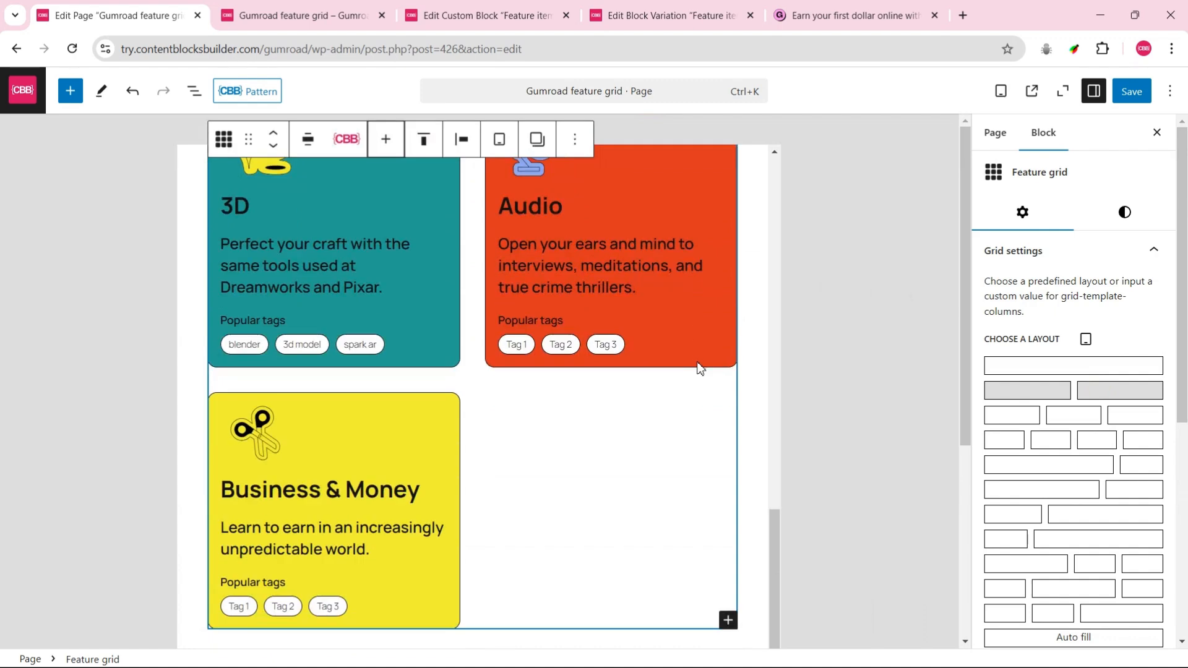
scroll(1166, 457, "down", 3)
scroll(1165, 456, "down", 3)
double_click(990, 545)
type("1.5")
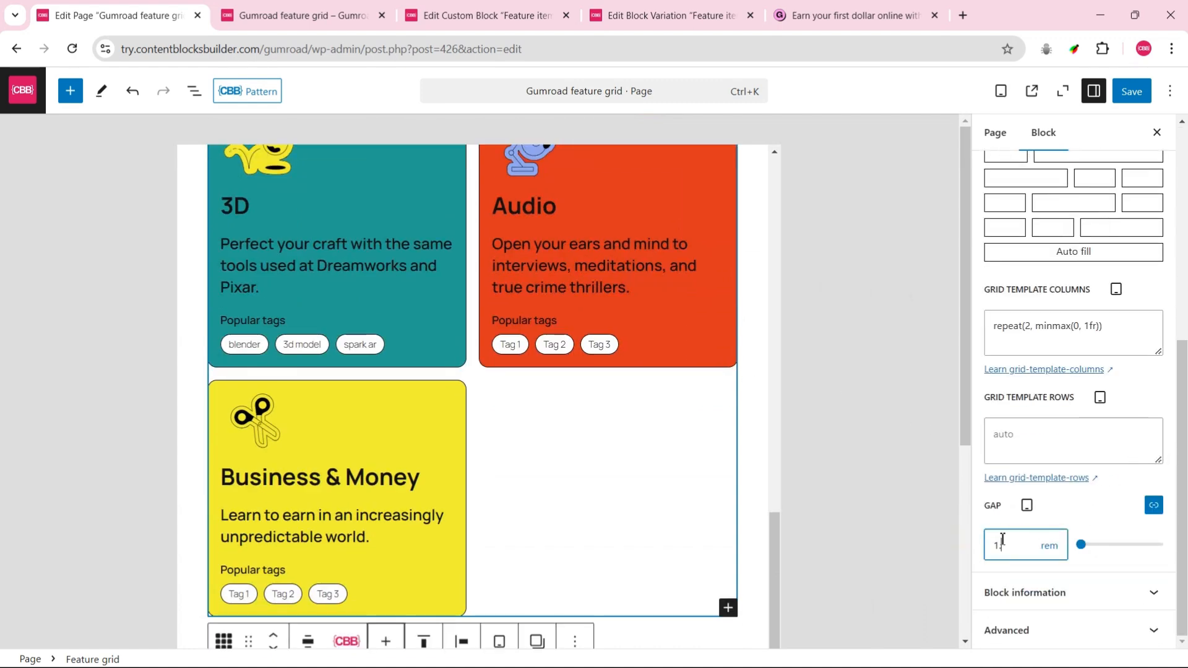
Step: Check the Feature grid in the mobile view, return to the desktop view and save the page
left_click(1027, 505)
left_click(1055, 544)
scroll(532, 449, "up", 5)
left_click(1027, 503)
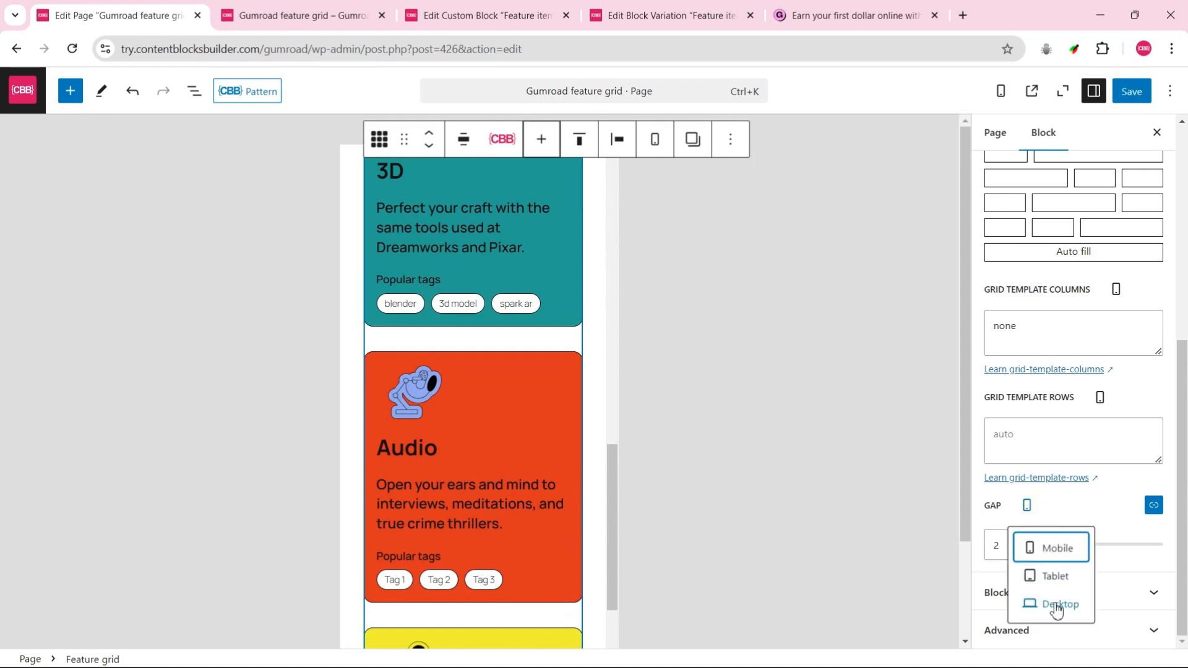
left_click(1052, 605)
scroll(769, 475, "up", 3)
left_click(1145, 96)
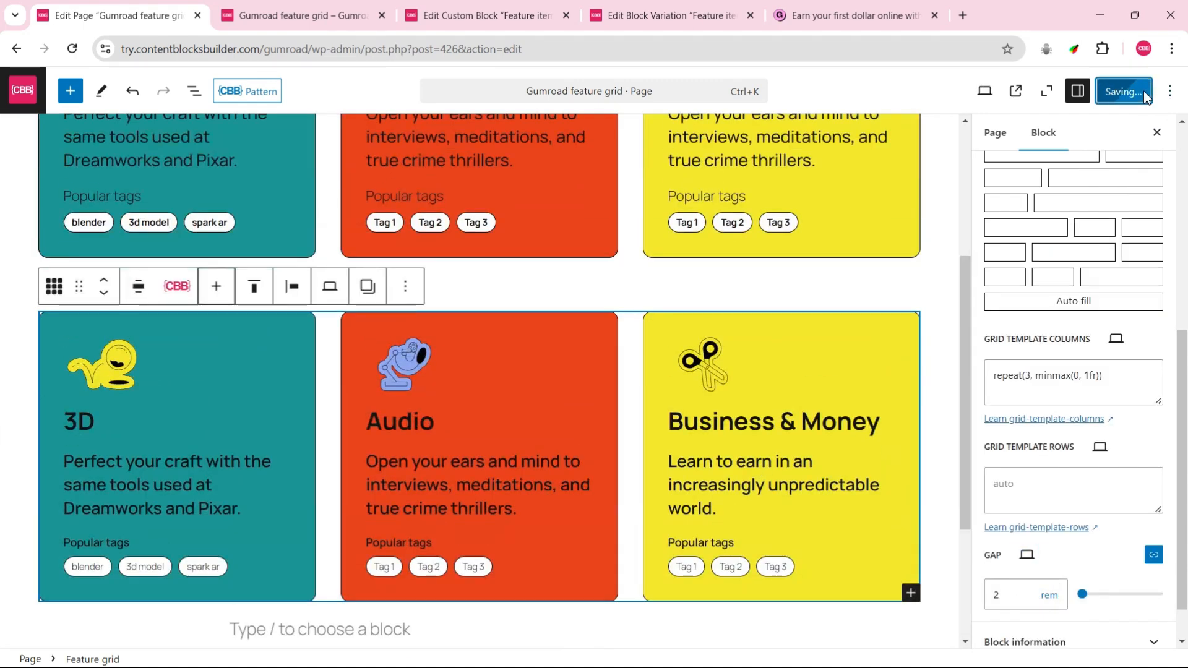
Step: Reload the published Gumroad feature grid page and compare the tag positions across the new cards
left_click(284, 17)
left_click(72, 48)
scroll(639, 283, "up", 3)
scroll(639, 283, "down", 3)
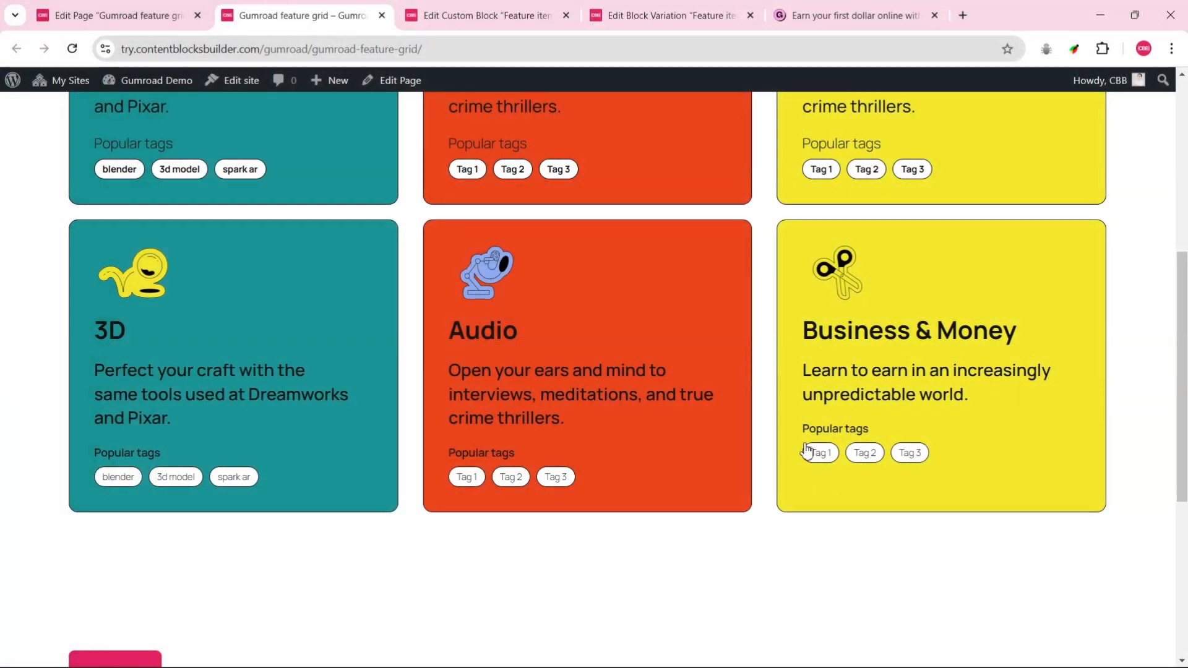
Step: In the Feature item custom block, group the icon, title and description, and wrap them with the Popular tags group in a Stack
left_click(479, 16)
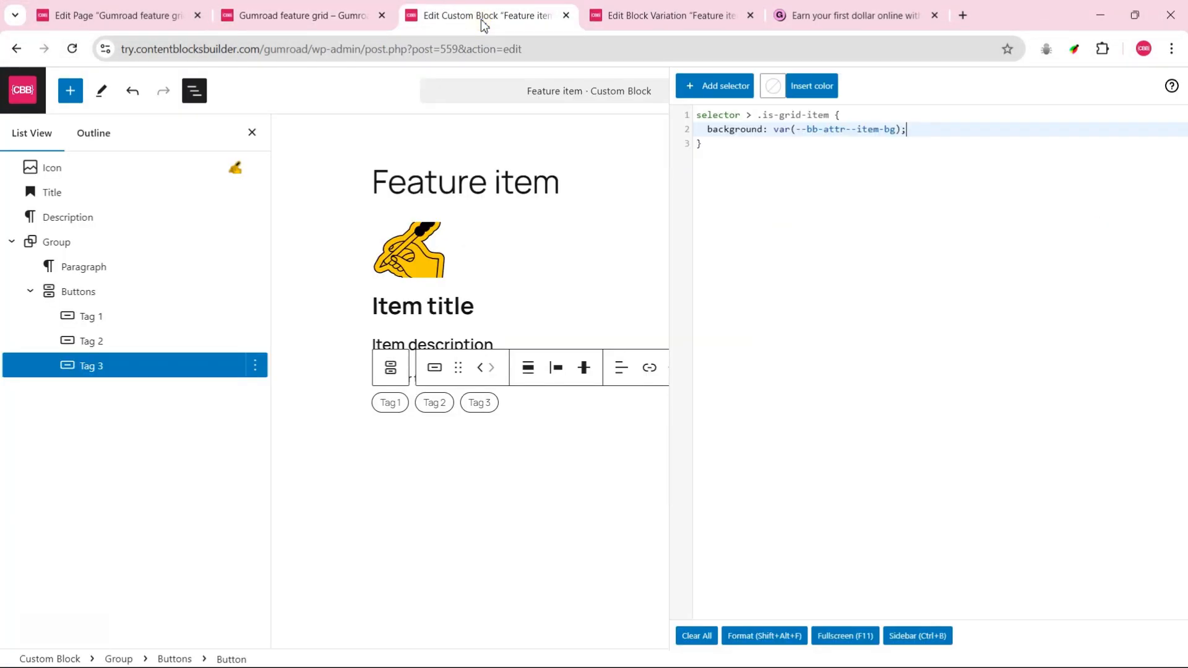
left_click(902, 634)
left_click(53, 167)
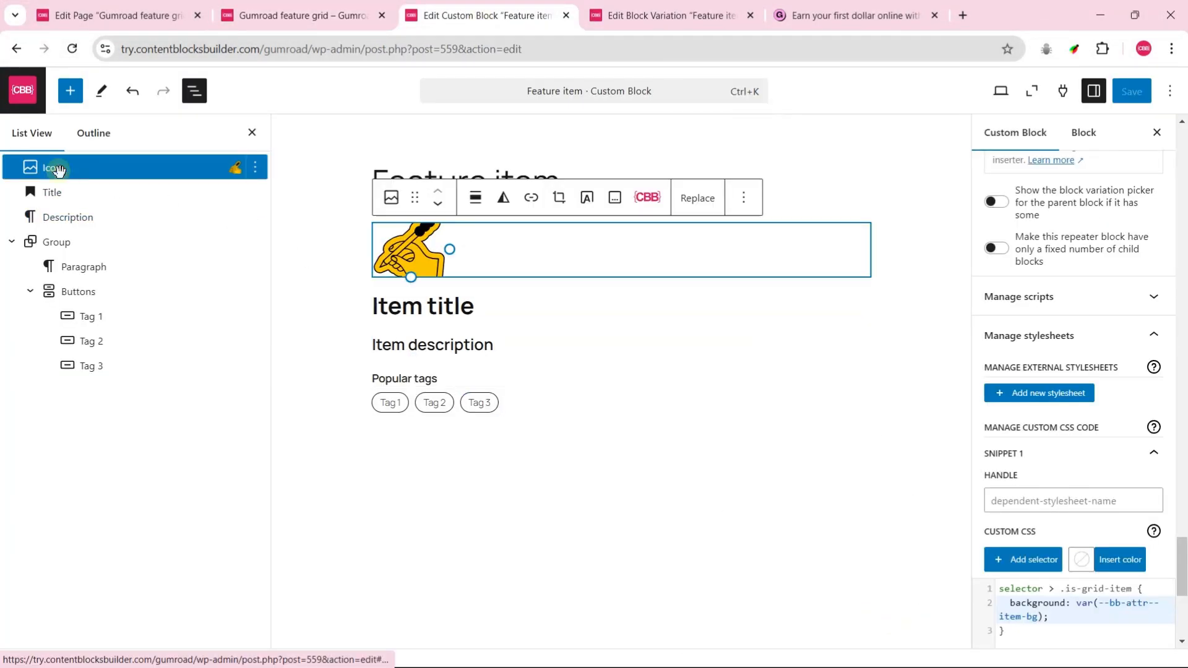
left_click(69, 217, "shift")
left_click(475, 196)
left_click(12, 192)
left_click(54, 192, "shift")
left_click(485, 198)
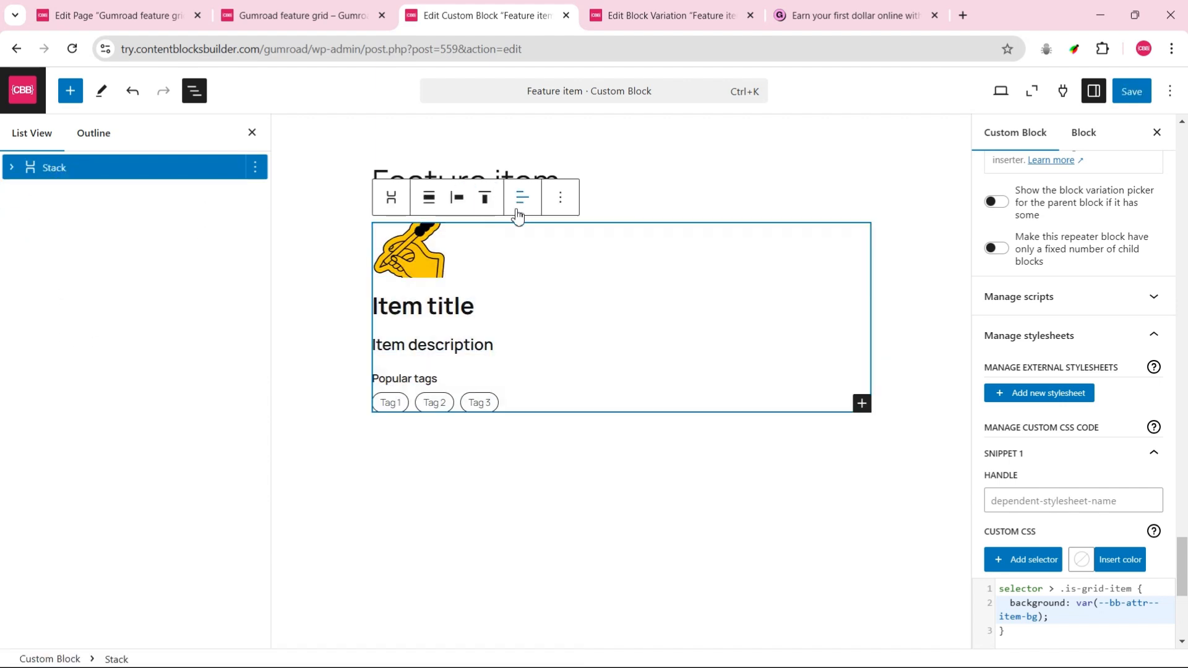
Step: Set the outer Stack's vertical alignment to space between and its minimum height to 100%
left_click(483, 199)
left_click(514, 328)
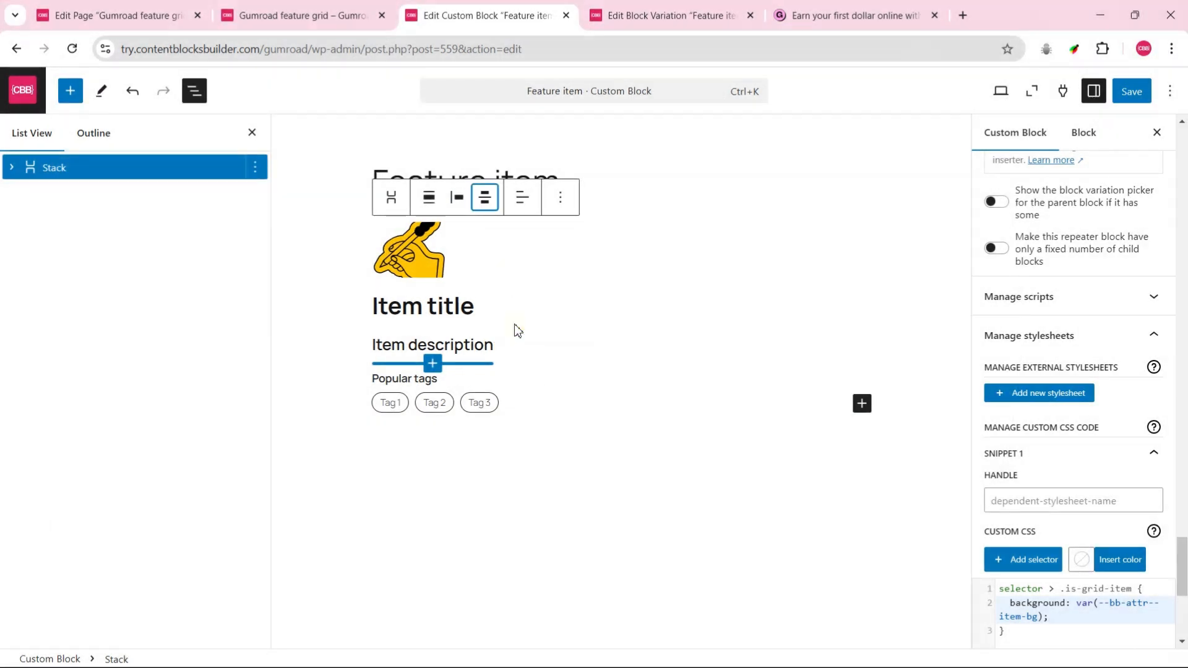
left_click(1083, 132)
left_click(1137, 284)
scroll(1155, 354, "down", 5)
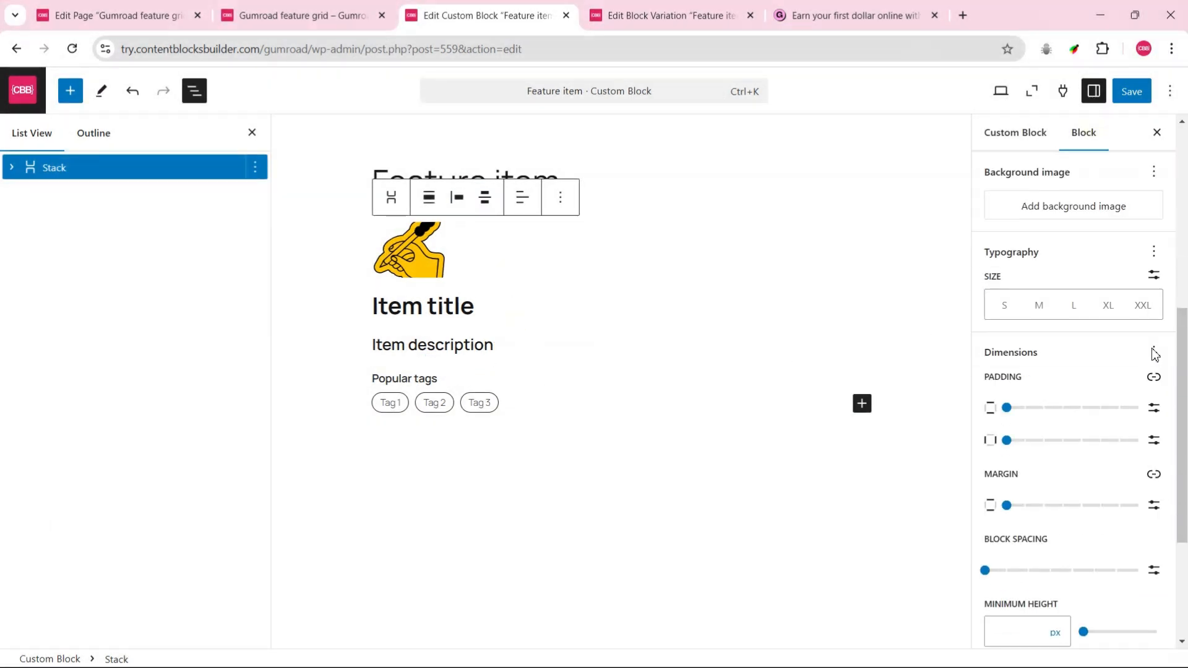
left_click(1056, 632)
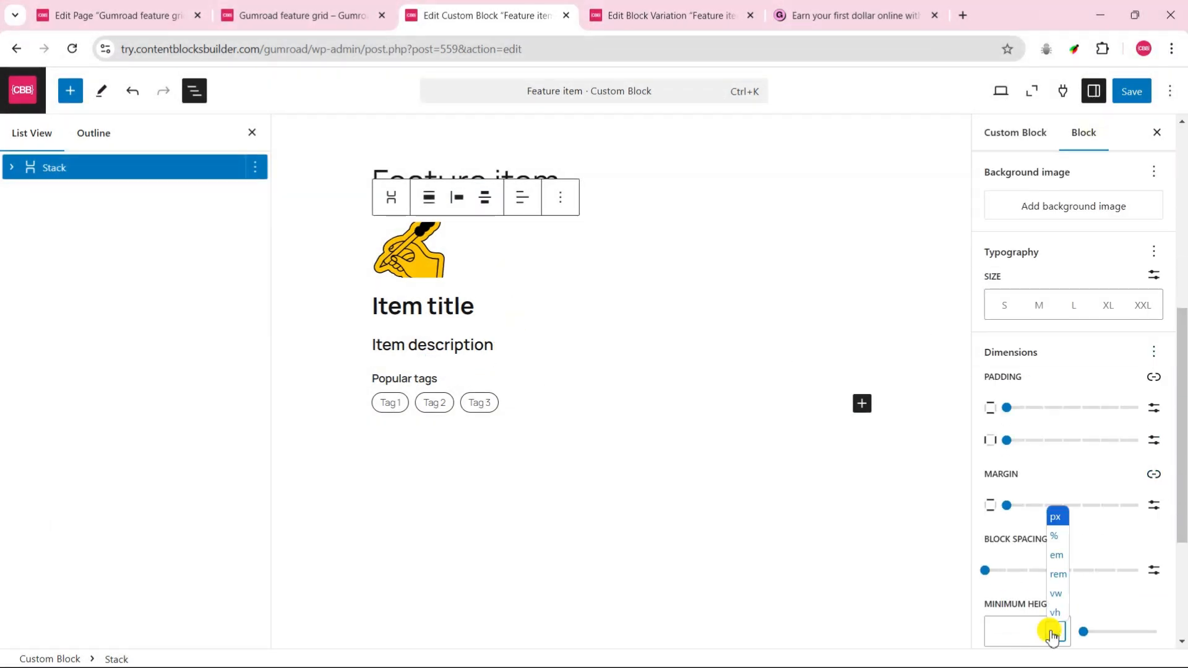
left_click(1056, 535)
left_click(998, 627)
type("100")
Step: Save the Feature item custom block and reload the published page to check how the tags align
left_click(1141, 98)
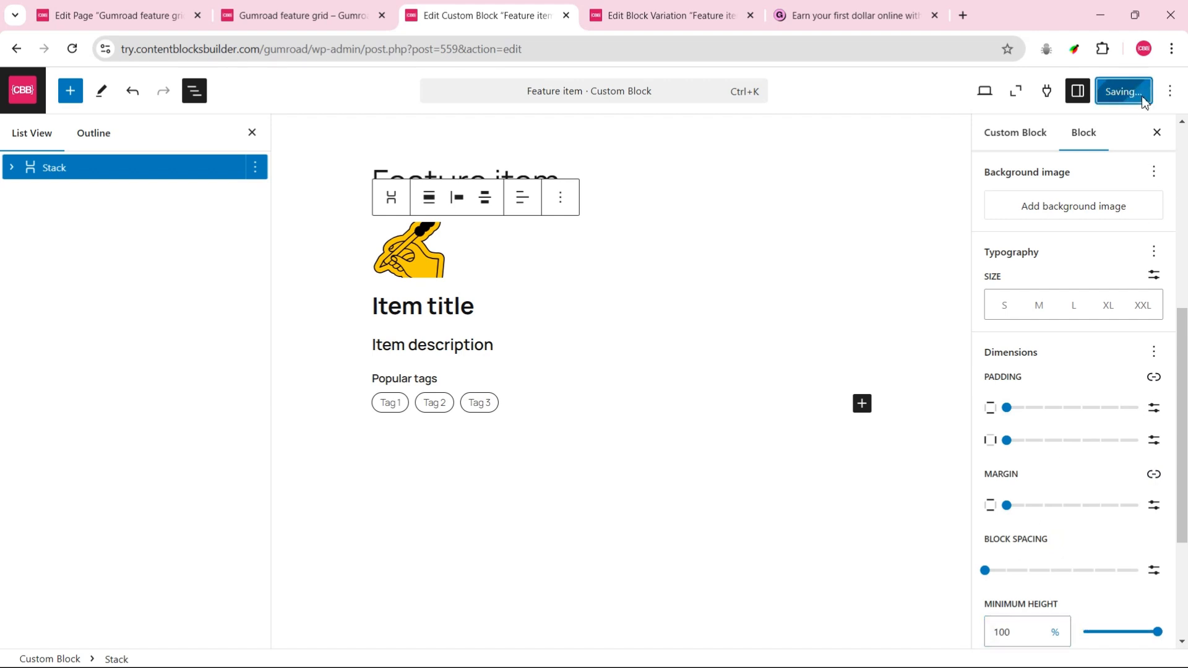
left_click(312, 16)
left_click(73, 48)
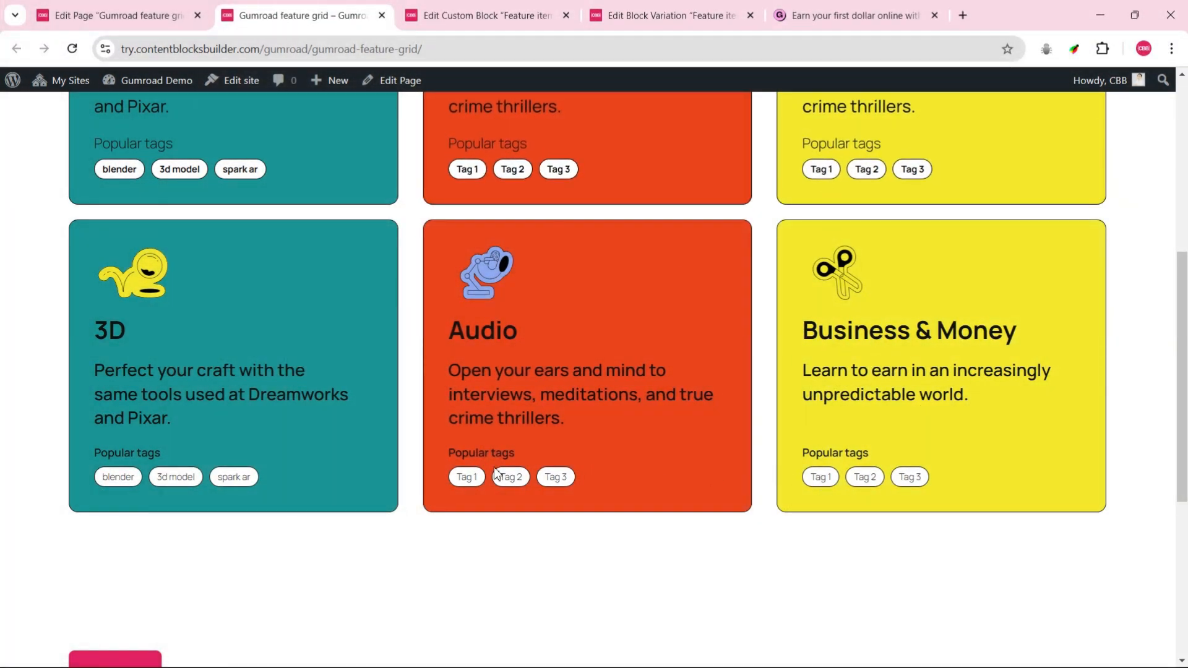
Step: Return to the Feature item custom block's settings and open its custom CSS snippet in the enlarged side editor
left_click(508, 16)
left_click(1000, 144)
scroll(1185, 413, "down", 15)
scroll(1185, 414, "down", 2)
left_click(1113, 539)
scroll(1085, 546, "down", 3)
left_click(1151, 470)
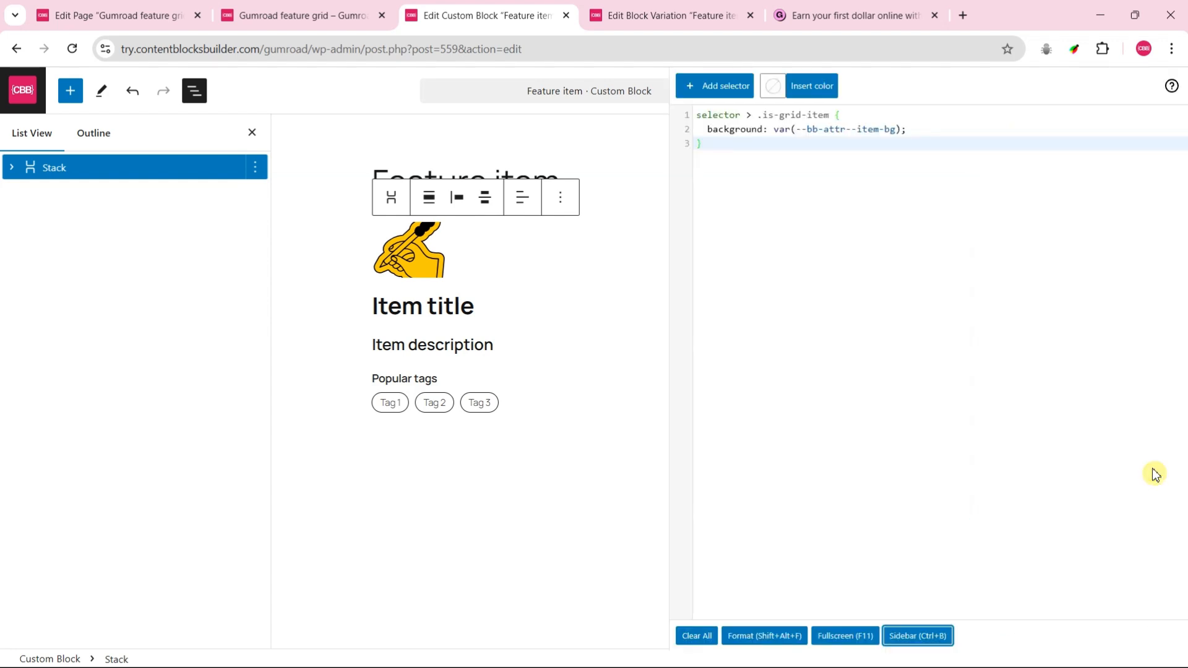
Step: Add a CSS rule for "selector .wp-block-button__link:hover" containing "box-shadow: 4px 4px #000;"
left_click(718, 148)
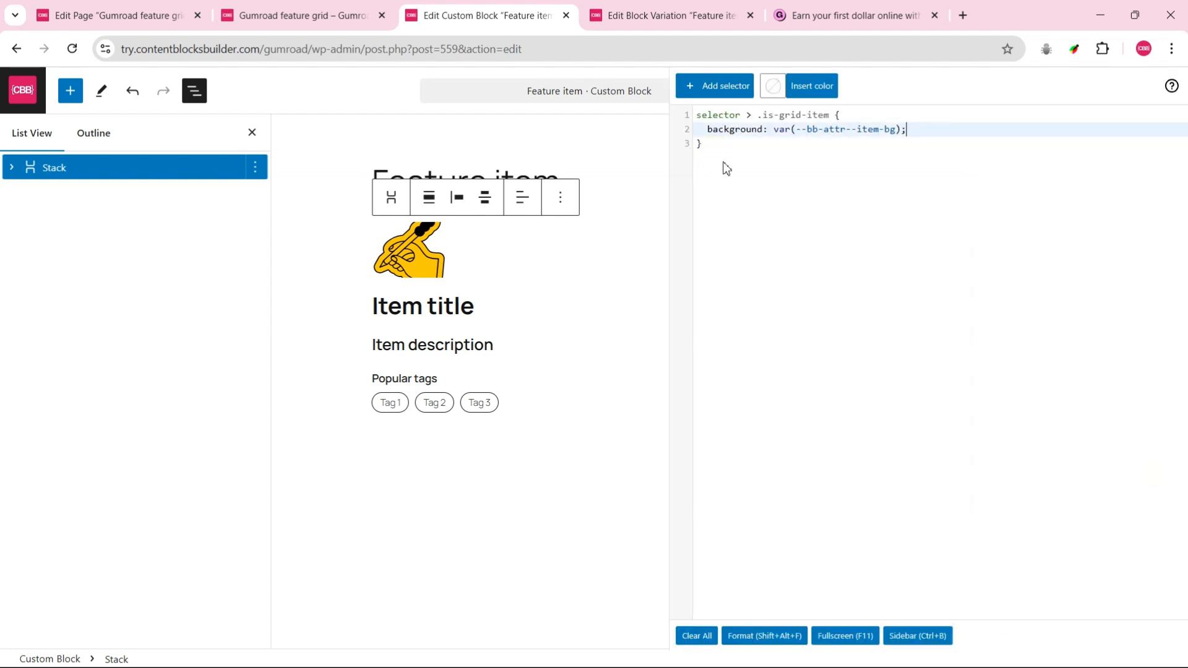
left_click(734, 94)
left_click(745, 156)
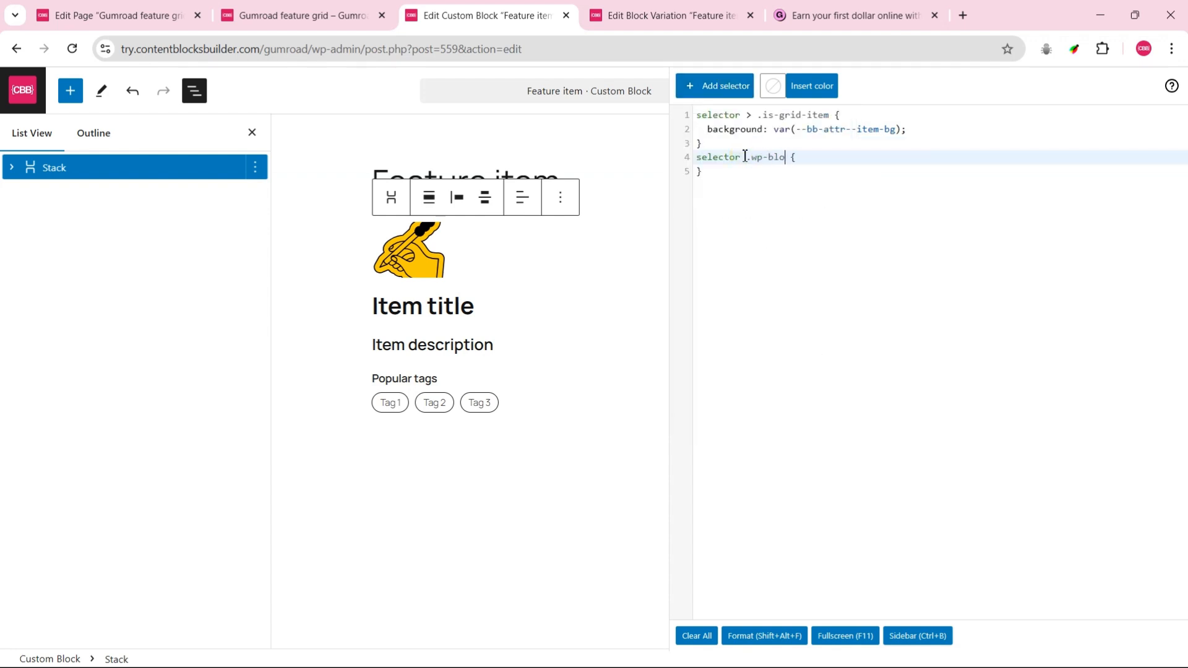
type("hover")
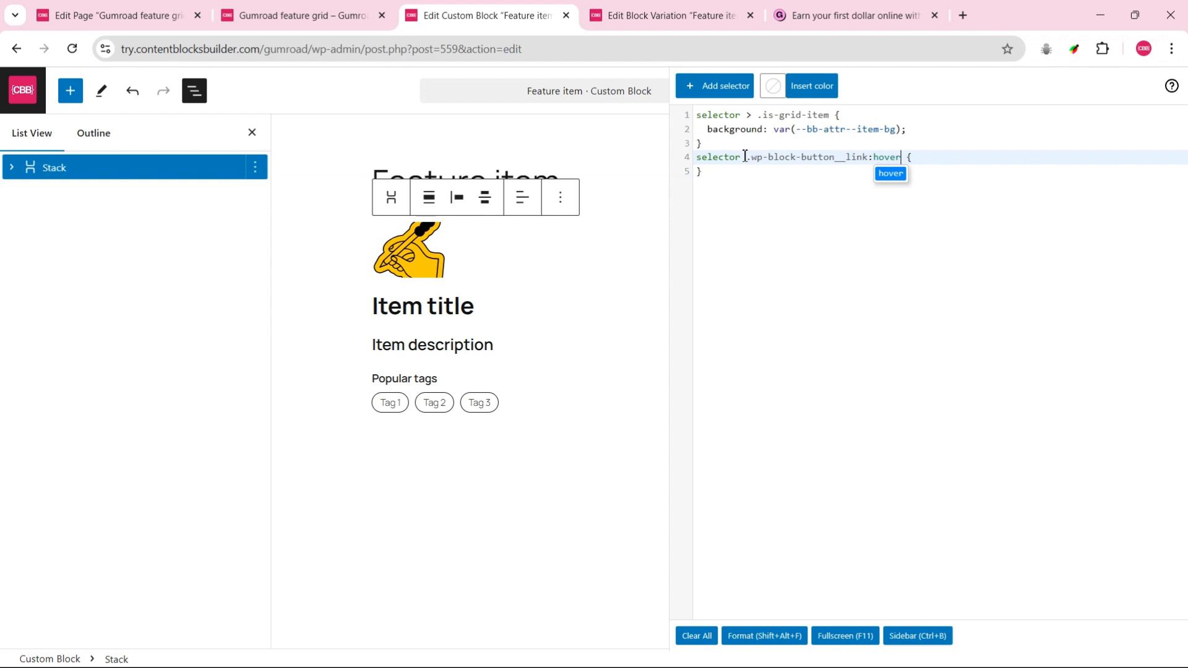
key("End")
key("Return")
type("box-")
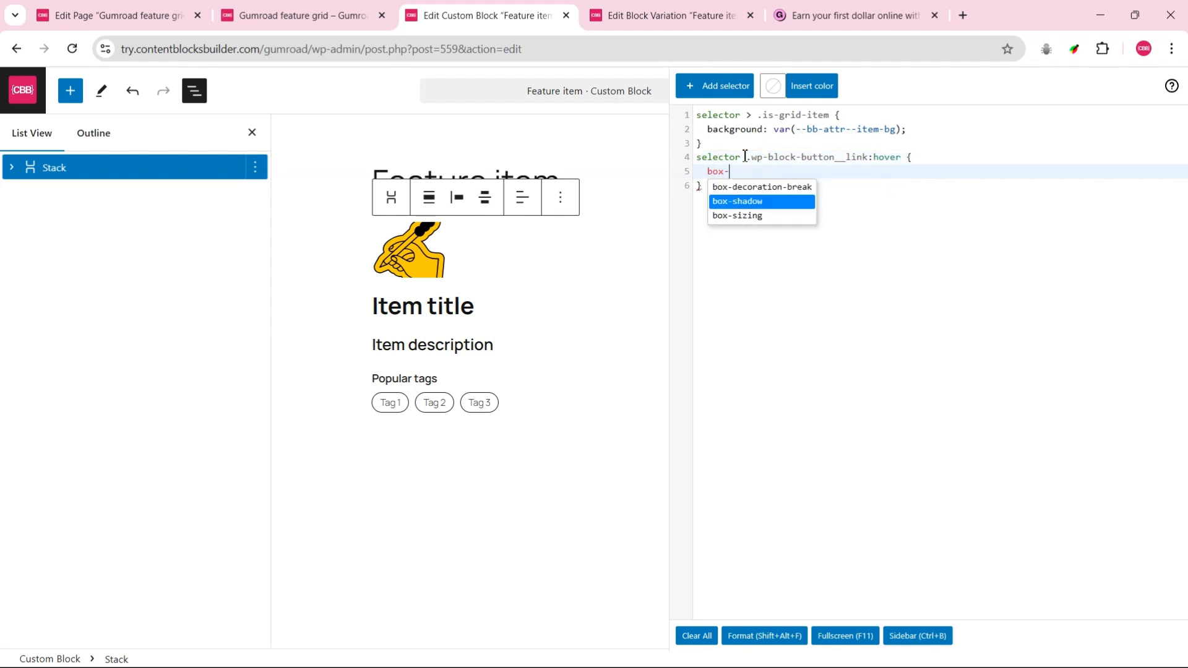
key("Return")
type("4px 4px #000;")
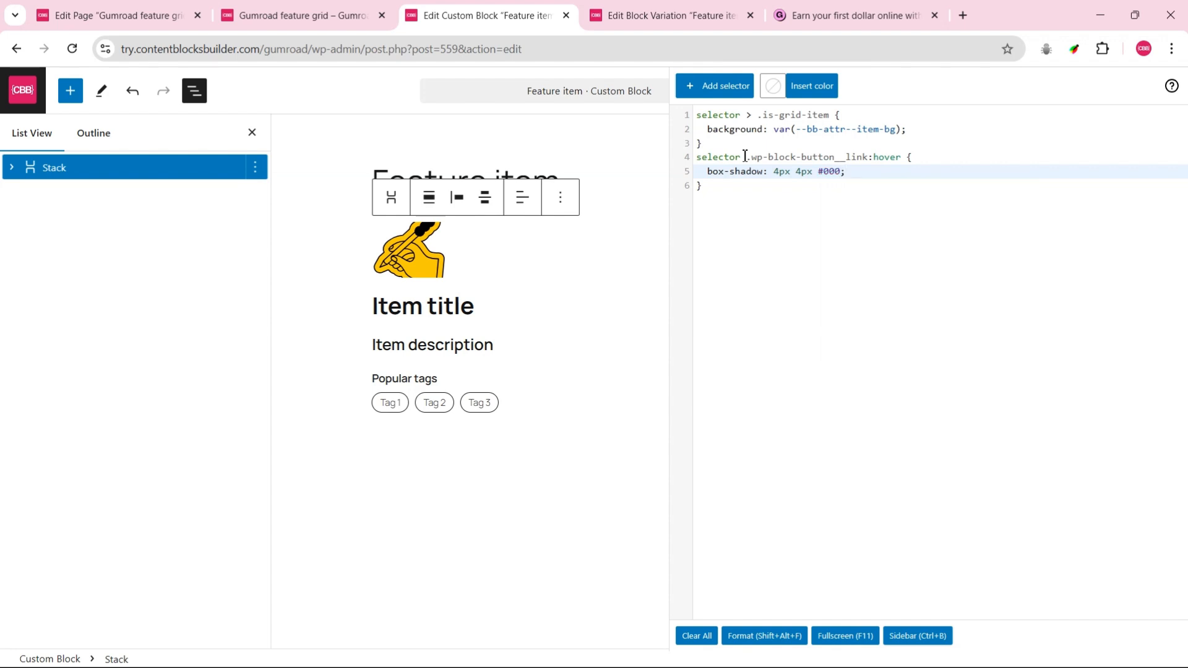
Step: Add "transform: translate(-4px, -4px);" above the box-shadow line in the button hover rule
left_click(926, 159)
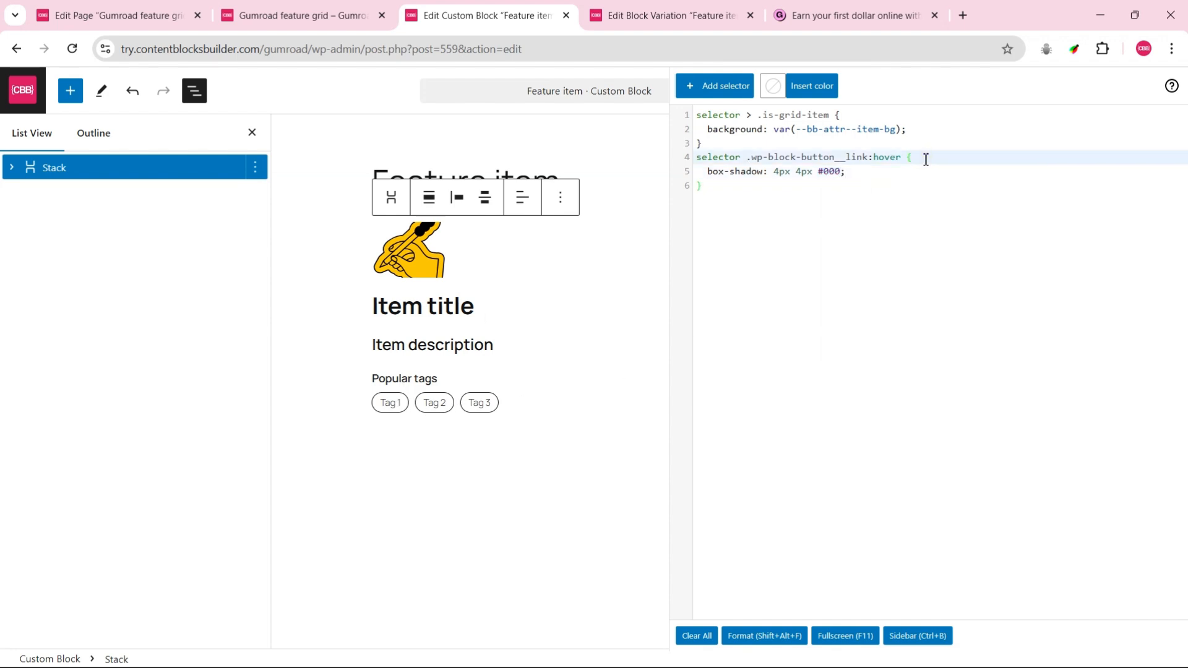
key("Return")
type("tra")
key("Return")
type("trans")
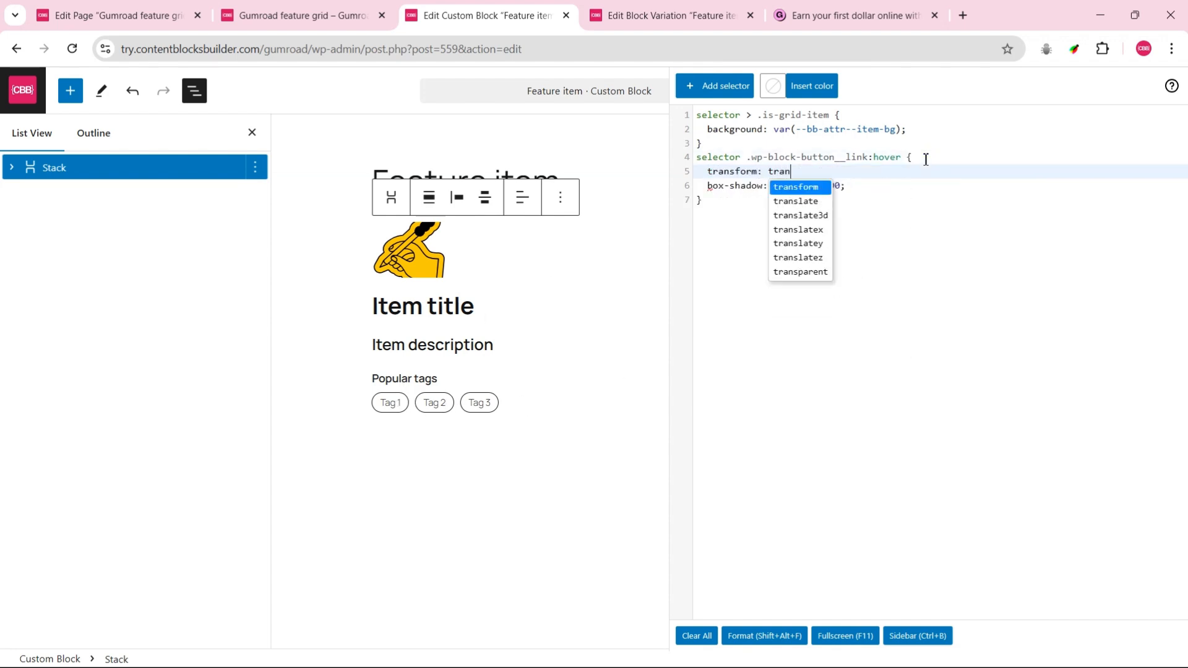
key("Return")
type("(-4px, -4px);")
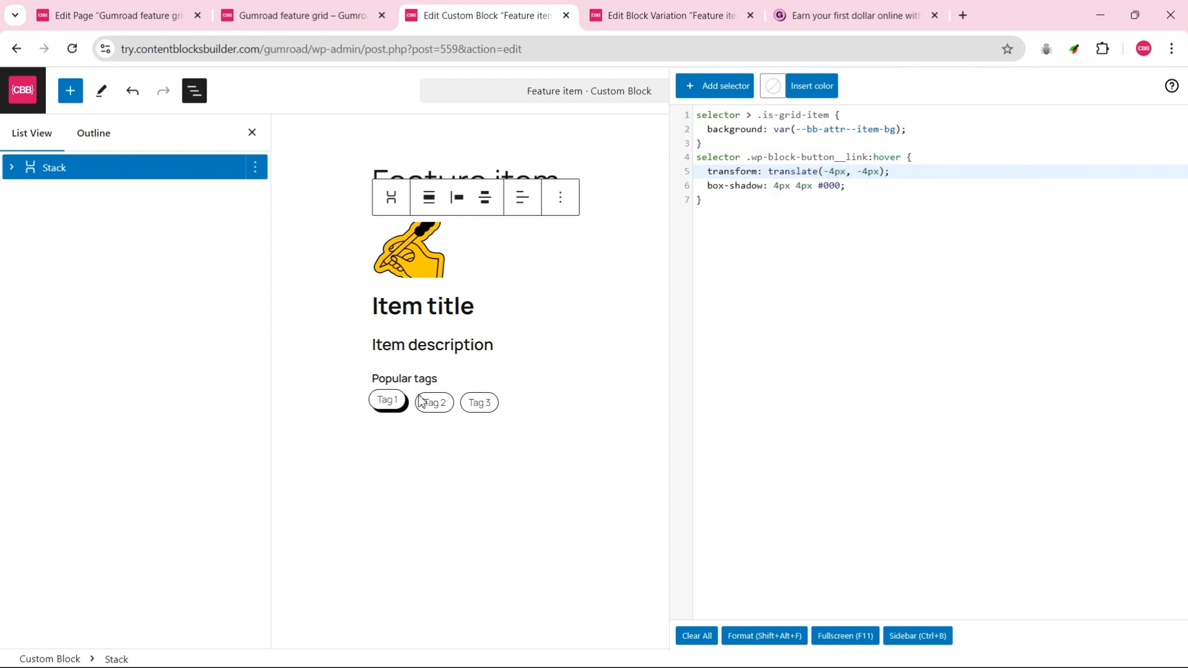
Step: Duplicate the hover rule's selector line and turn the first copy into an empty "selector .wp-block-button__link" rule without the hover state
left_click(925, 159)
key("ctrl+d")
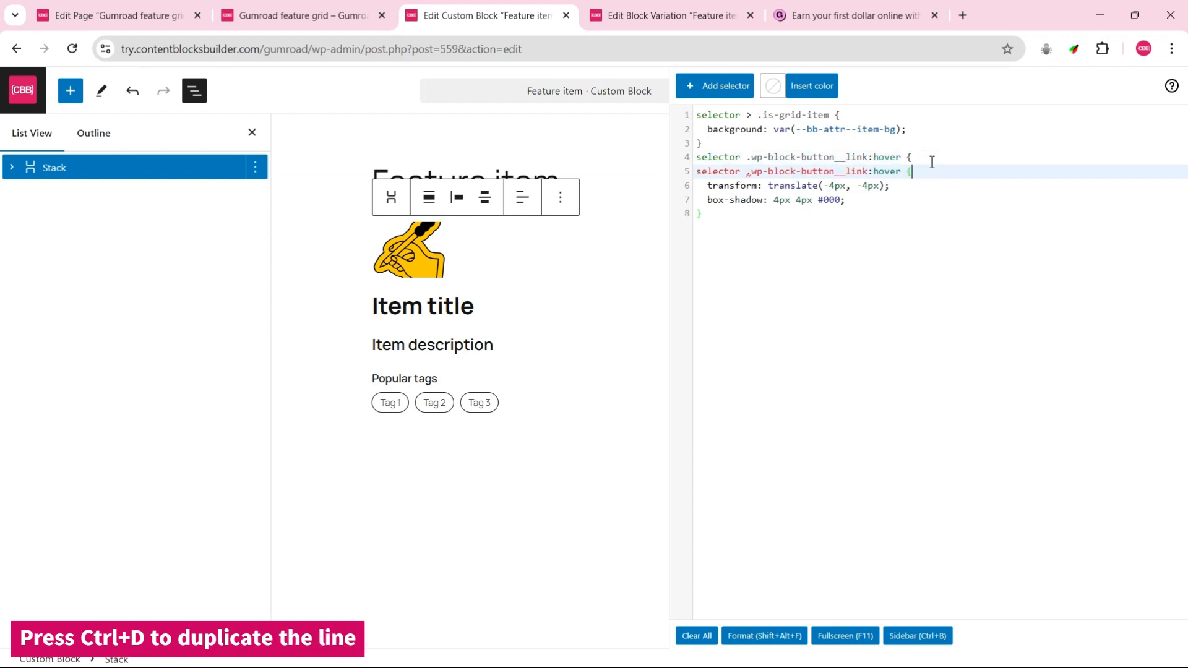
left_click(931, 162)
key("Return")
key("Up")
key("End")
key("Left")
key("Left")
key("ctrl+shift+Left")
key("BackSpace")
key("BackSpace")
key("Down")
Step: Add "transition: .15s;" to the non-hover "selector .wp-block-button__link" rule
type("trans")
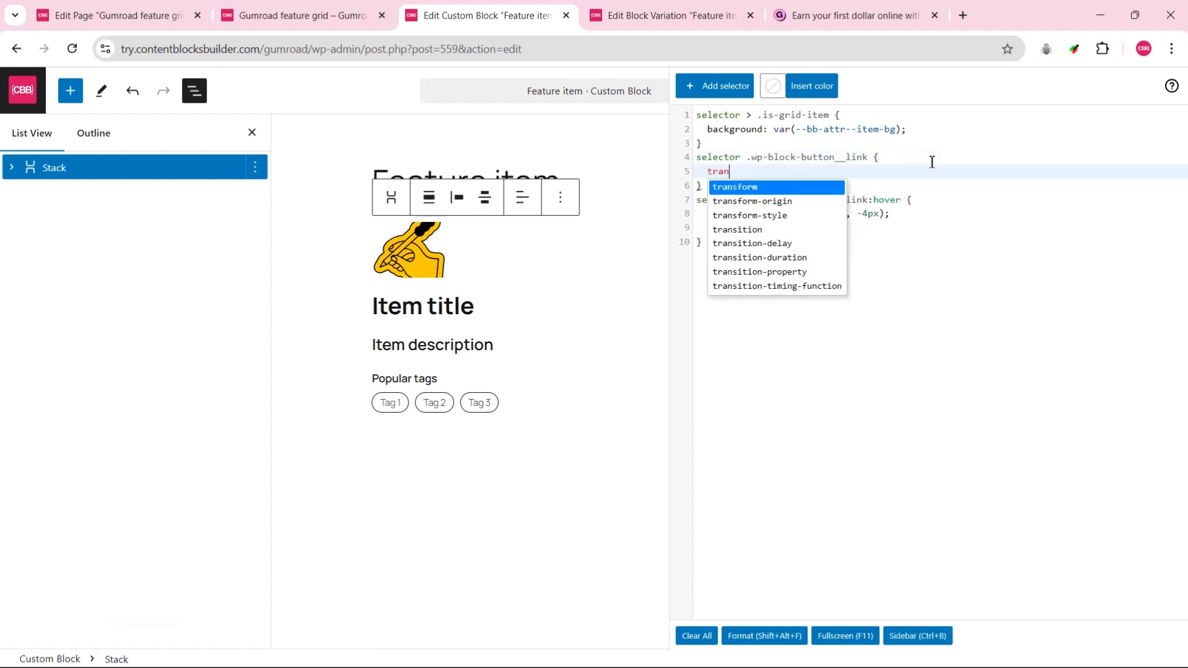
key("Down")
key("Down")
key("Down")
key("Return")
type(": .15s;")
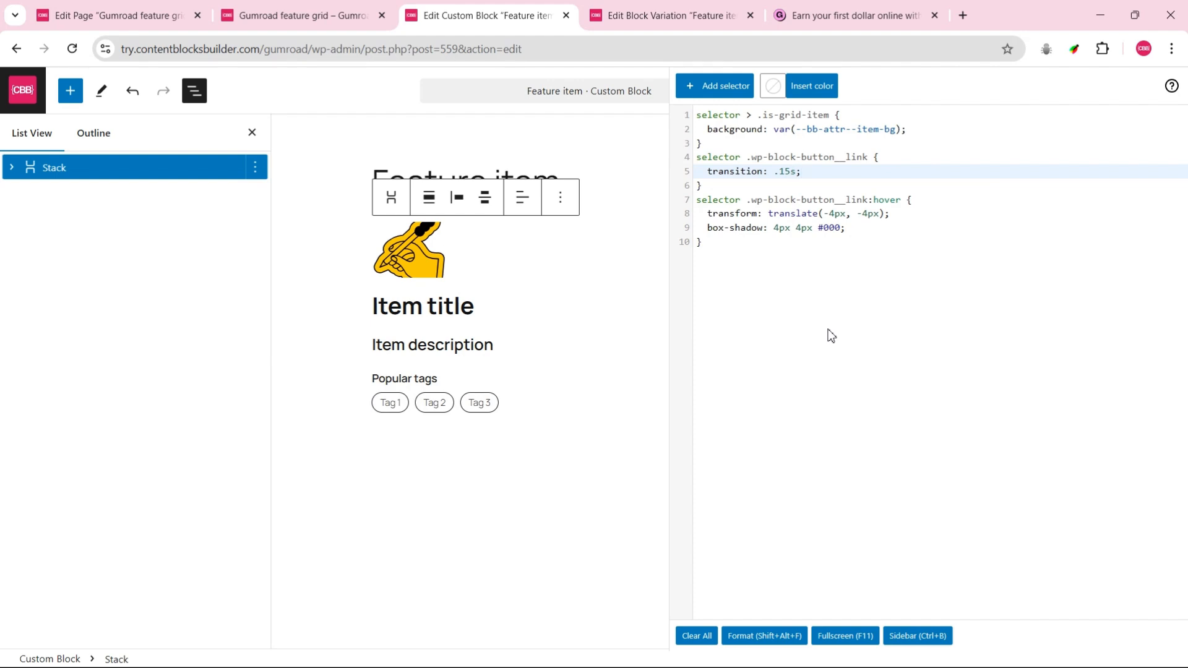
Step: Save the Feature item custom block and reload the published Gumroad feature grid page to check the tag hover transition
key("ctrl+s")
left_click(313, 15)
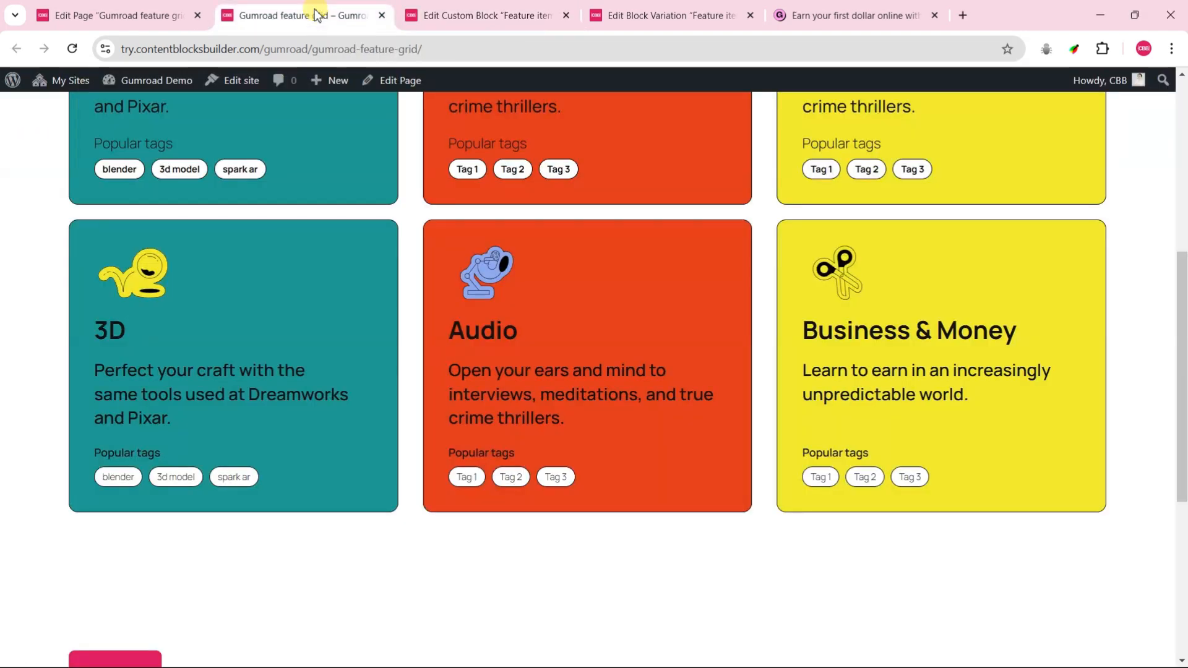
left_click(72, 50)
Step: Back in the custom block's CSS, add "selector > .is-grid-item," as an extra selector line above the button link transition rule
left_click(484, 18)
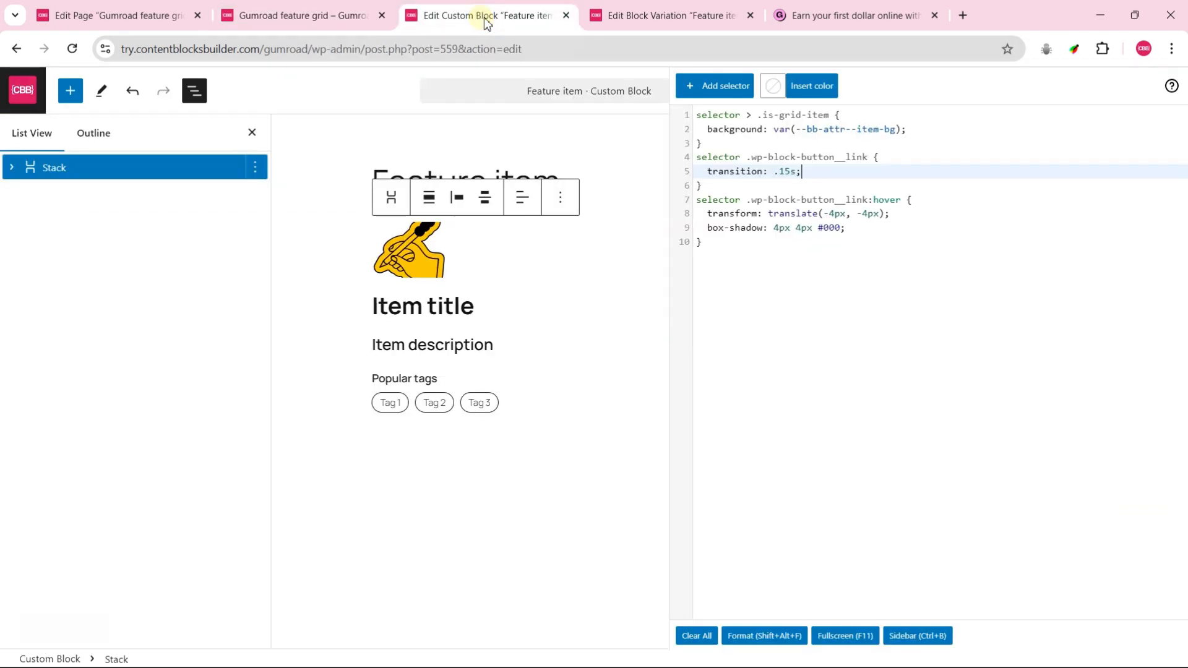
left_click(895, 115)
key("ctrl+d")
key("ctrl+shift+Down")
key("ctrl+shift+Down")
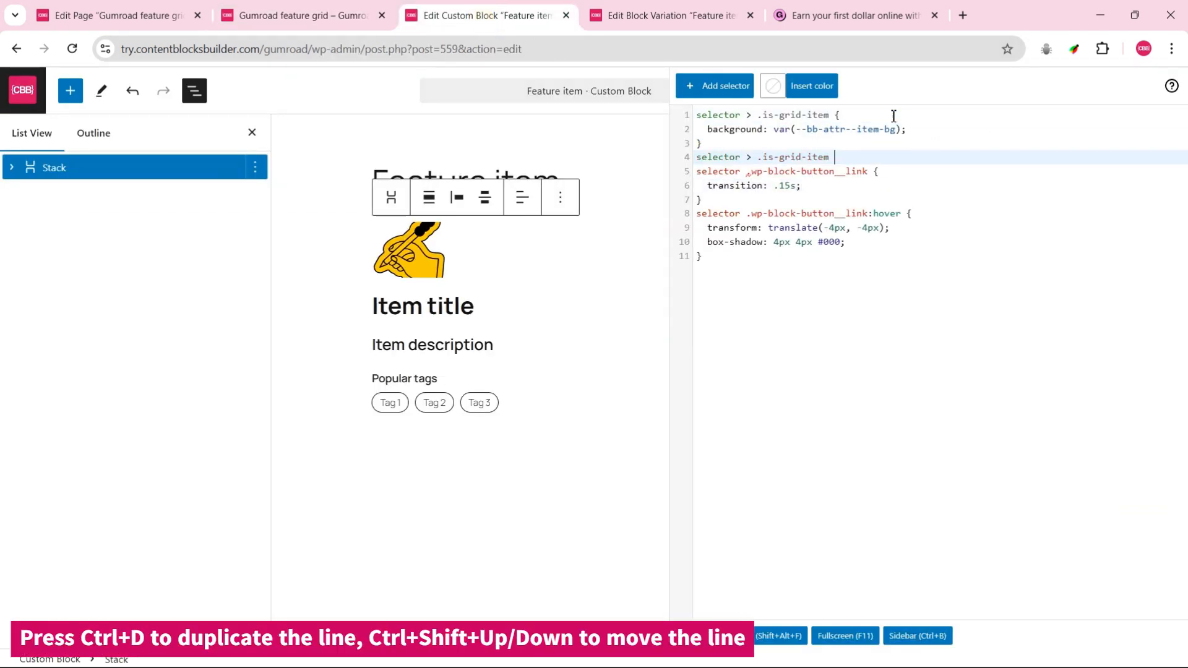
key("Down")
key("Down")
key("Up")
key("Up")
Step: Duplicate the grid item selector line above the button hover rule and change it to "selector > .is-grid-item:hover,"
key("ctrl+d")
key("ctrl+shift+Down")
key("ctrl+shift+Down")
key("ctrl+shift+Down")
key("BackSpace")
type(":hover,")
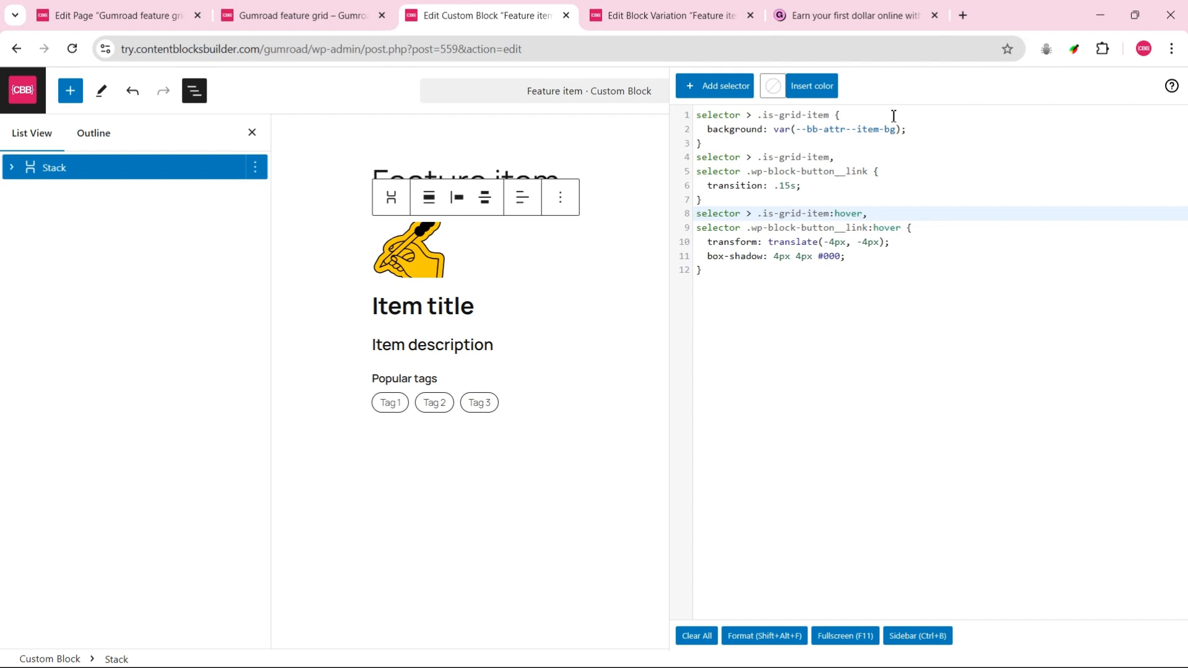
Step: Save the custom block and reload the published feature grid page to check the card hover effect
key("ctrl+s")
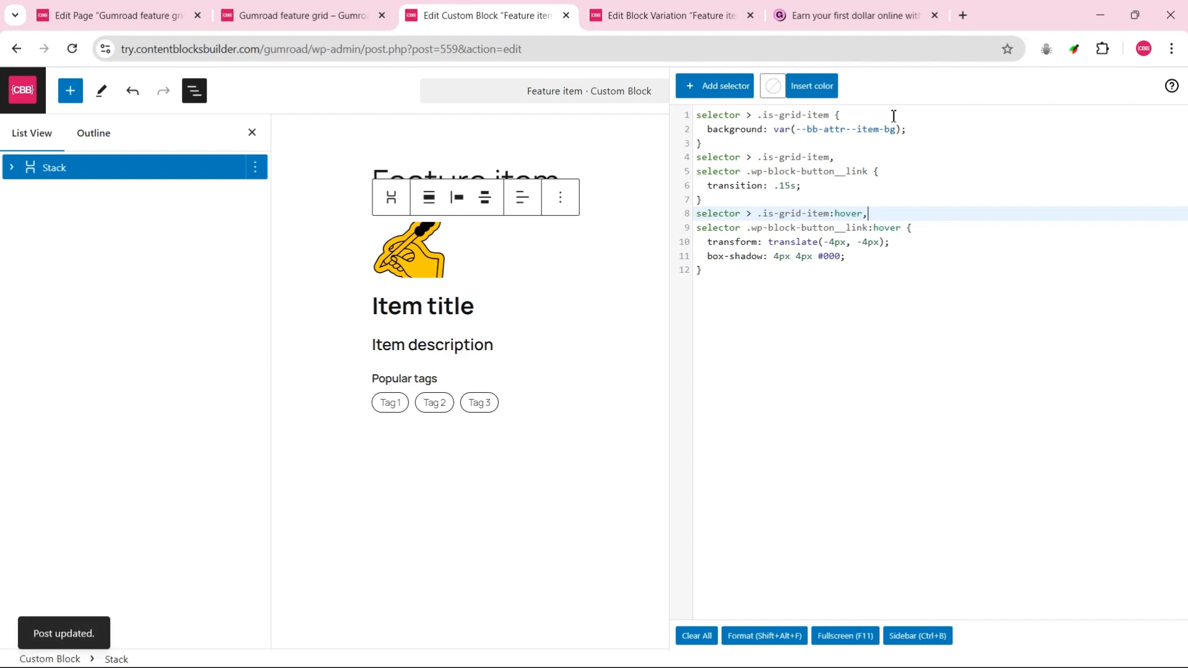
left_click(303, 14)
left_click(72, 49)
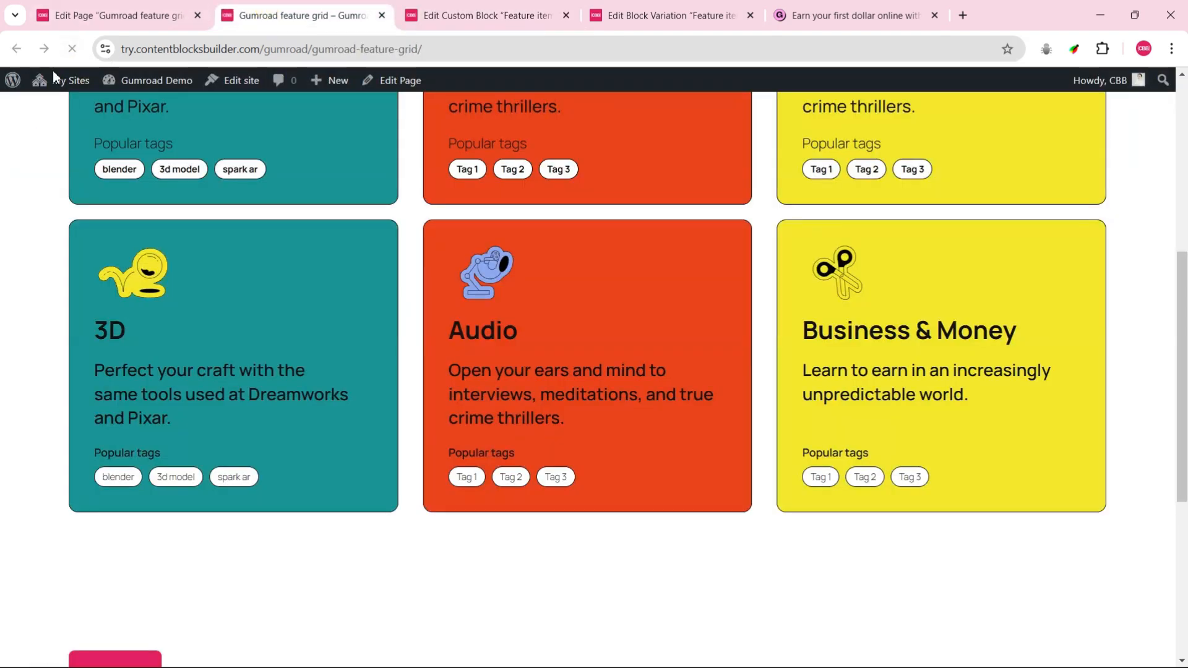